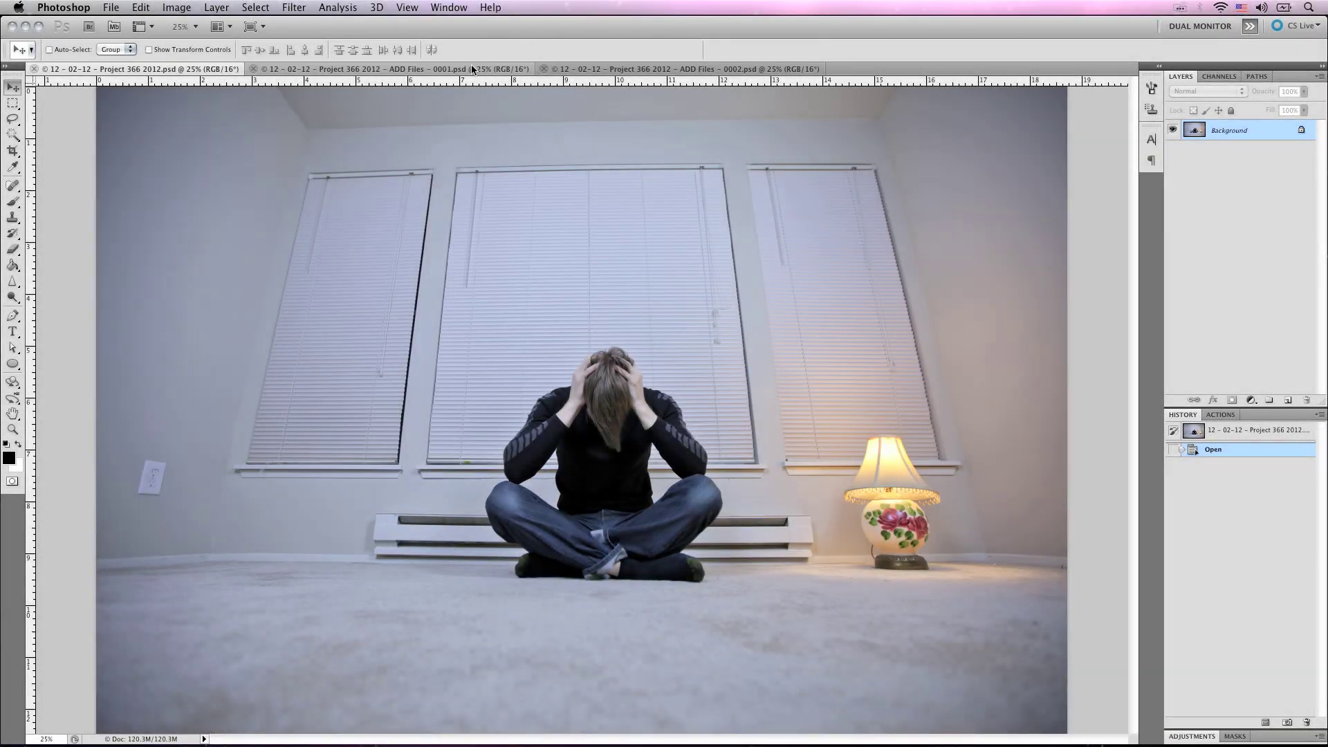
Step: Review the leaning-man and arms-crossed photos, then return to the sitting-man composite
left_click(471, 64)
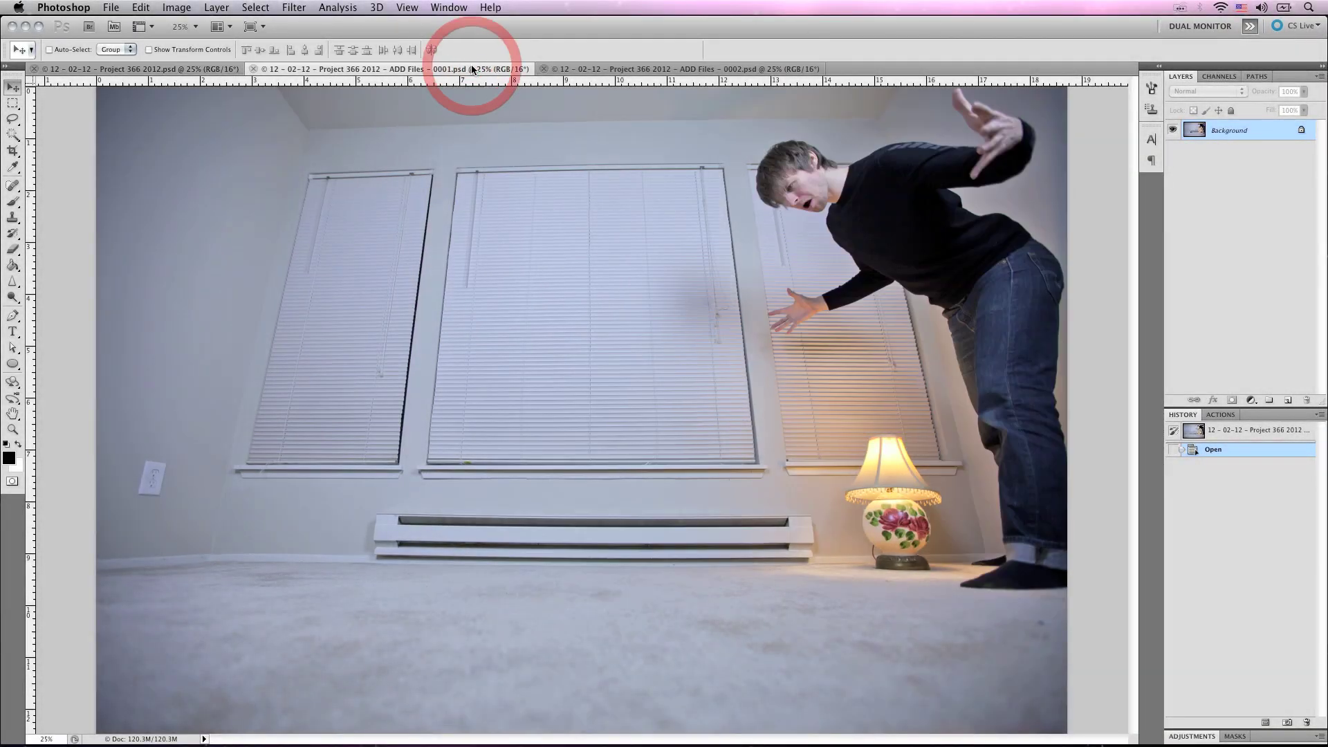
left_click(619, 69)
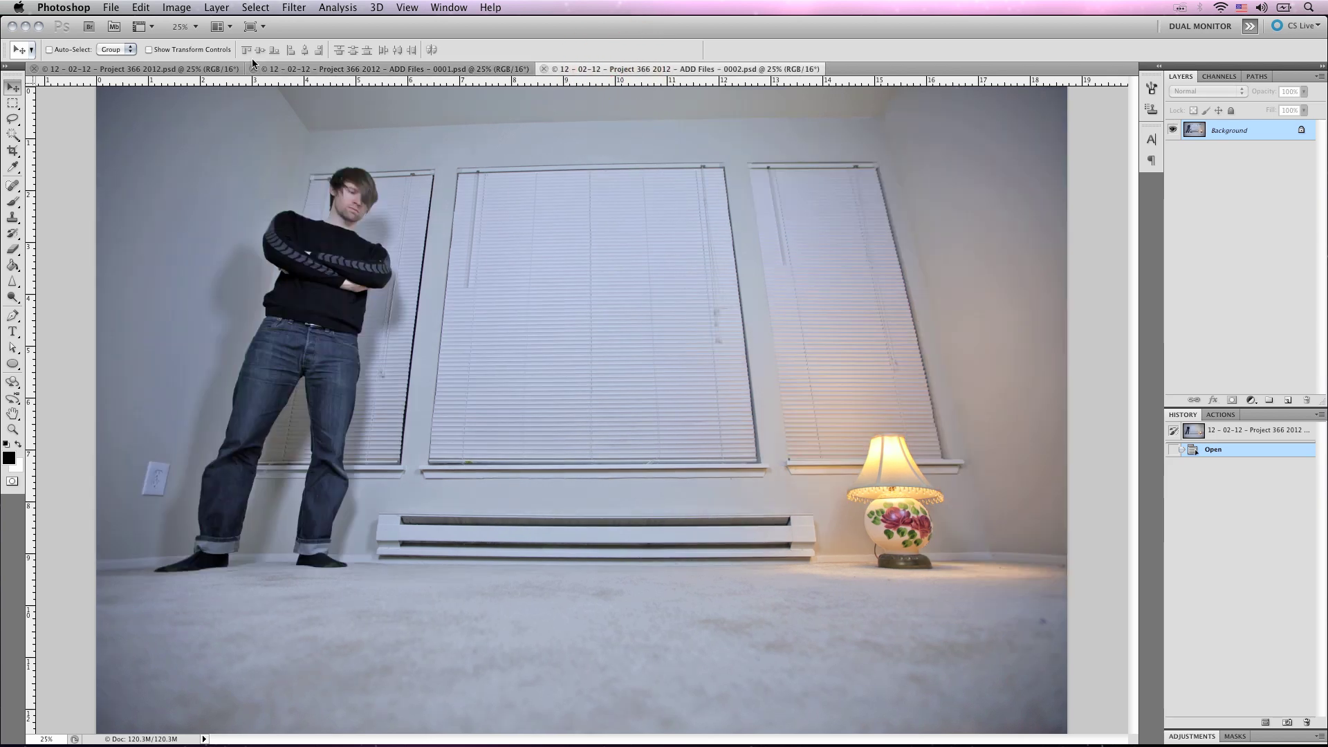
left_click(186, 69)
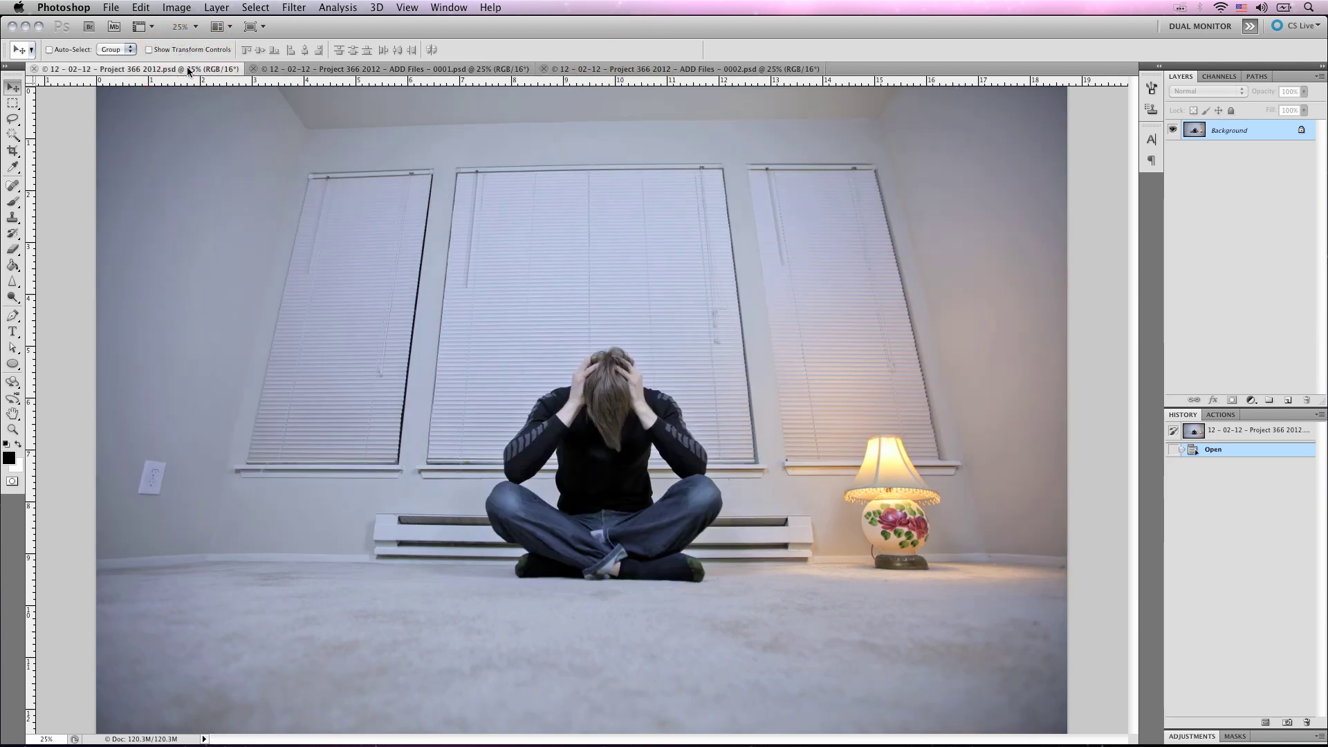
Step: Copy the whole leaning-man photo from 0001.psd and paste it into Project 366 2012.psd as Layer 1
left_click(474, 69)
key("super+a")
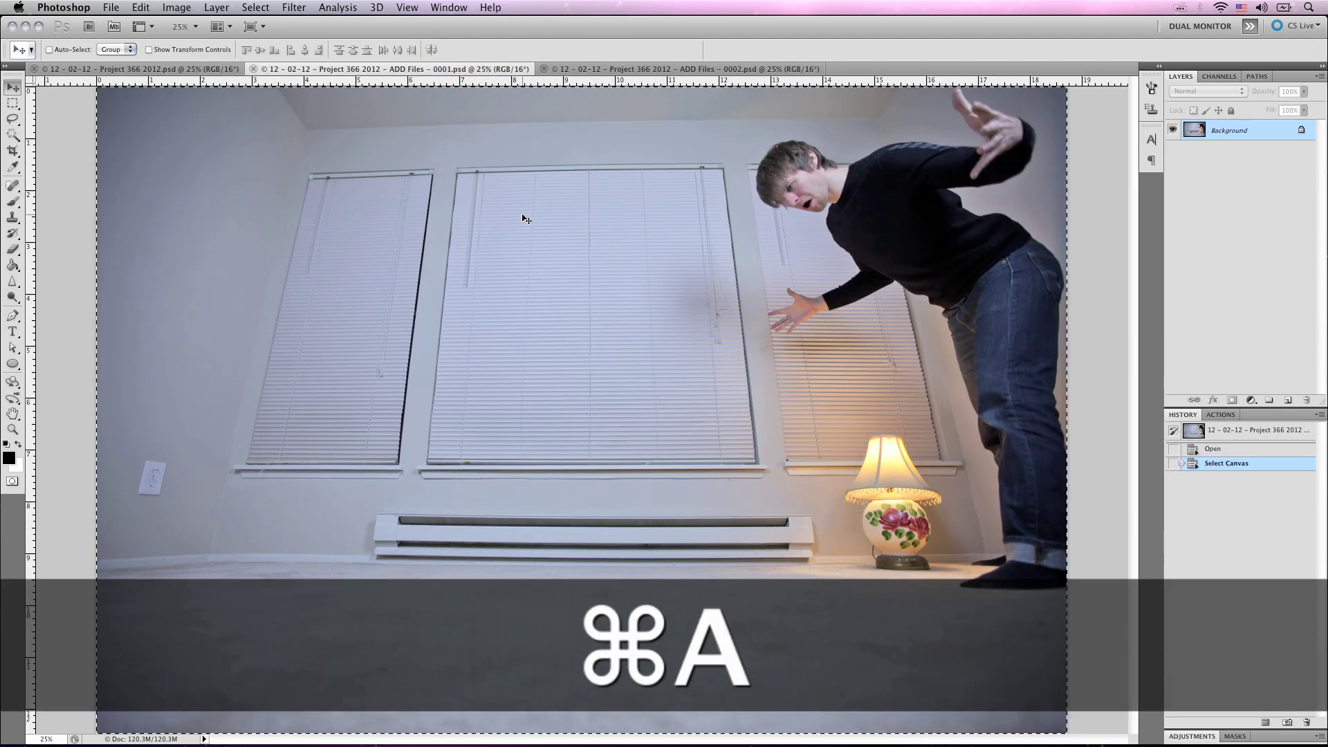
key("super+c")
left_click(201, 70)
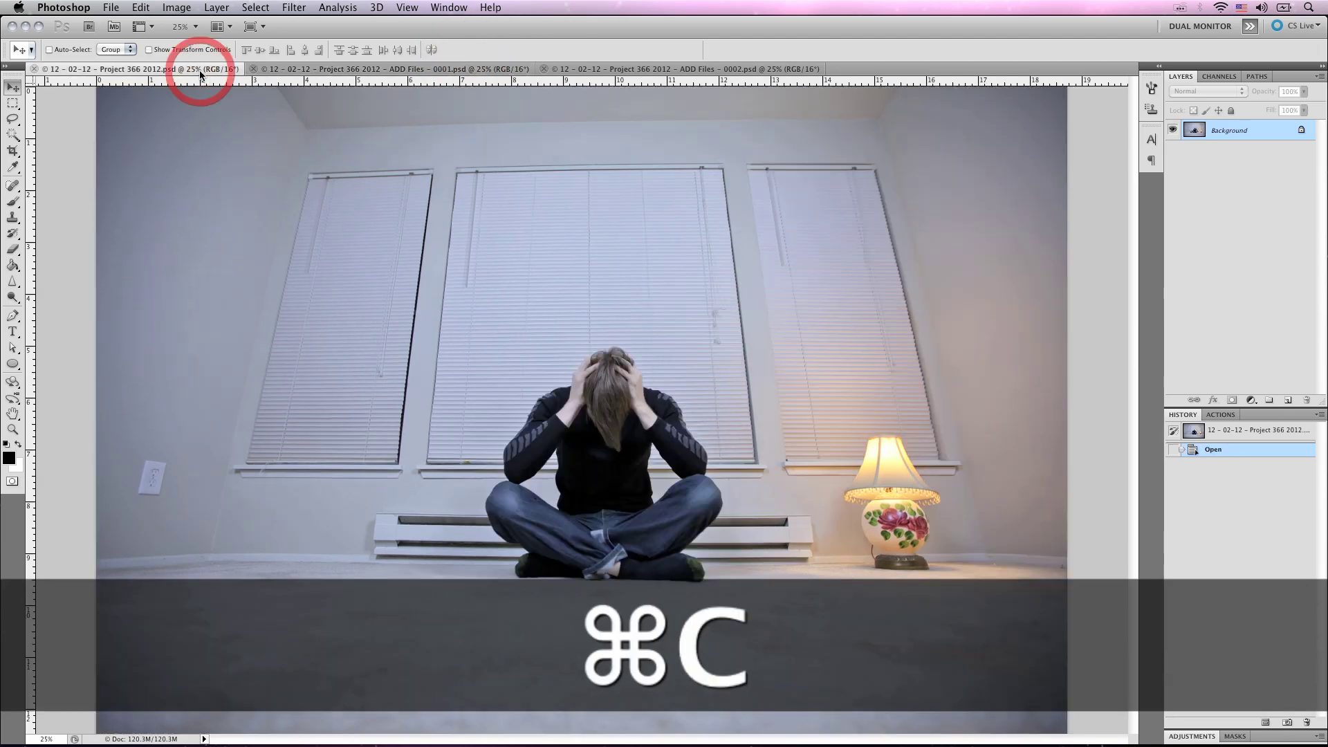
key("super+v")
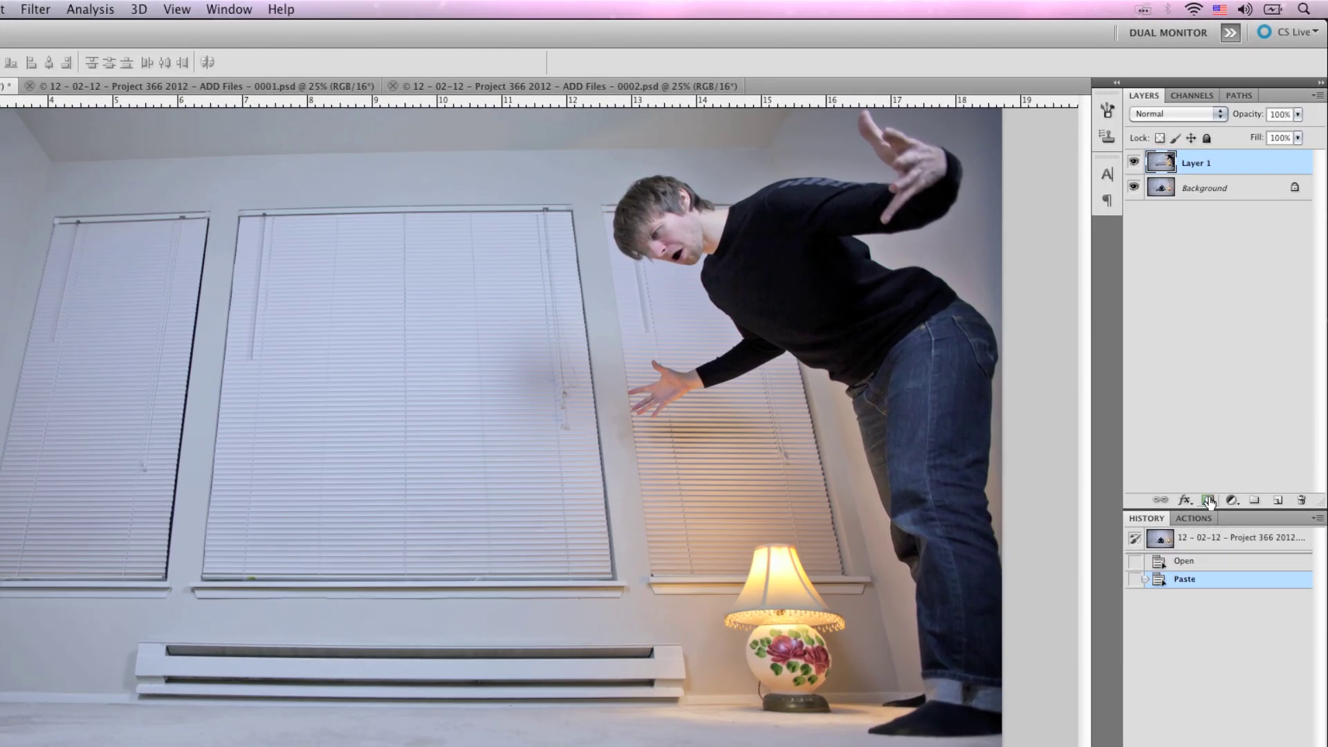
Step: Add a layer mask to Layer 1 and fill it black with the Paint Bucket, hiding the leaning man
left_click(1208, 500)
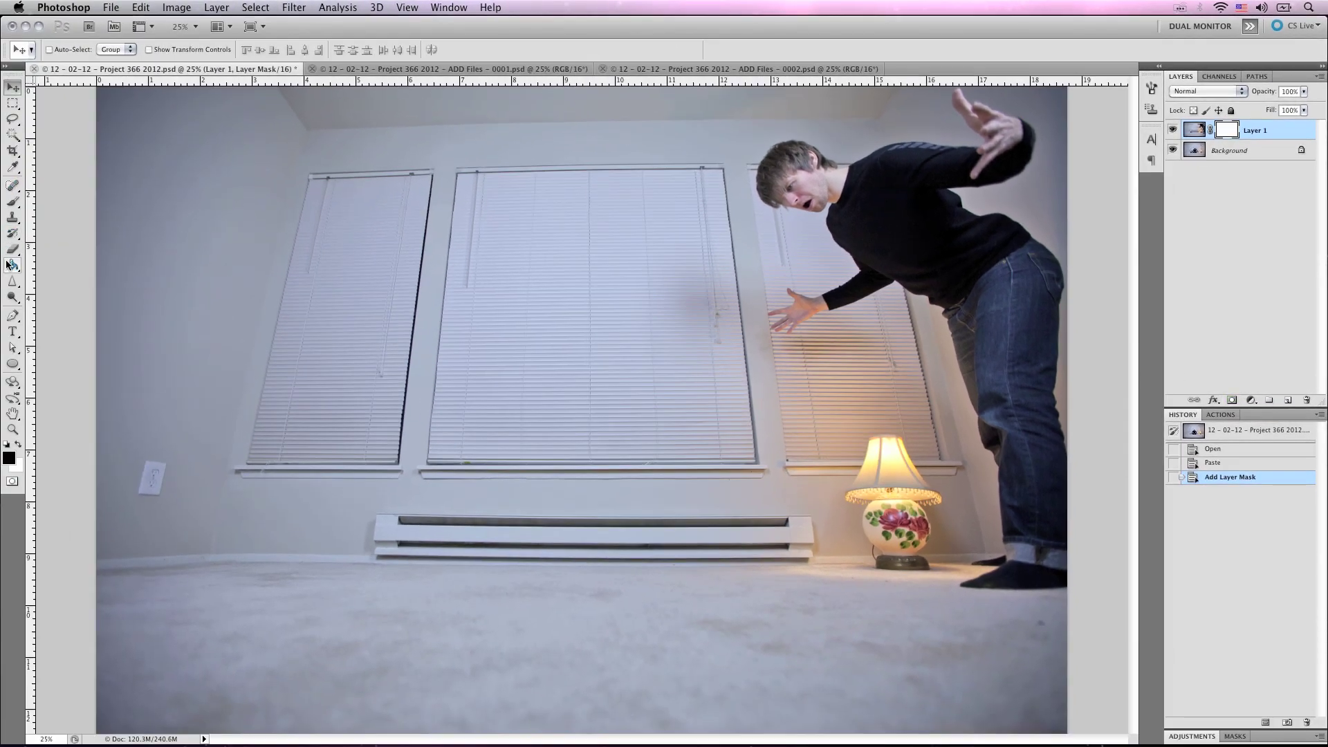
left_click(9, 265)
left_click(69, 275)
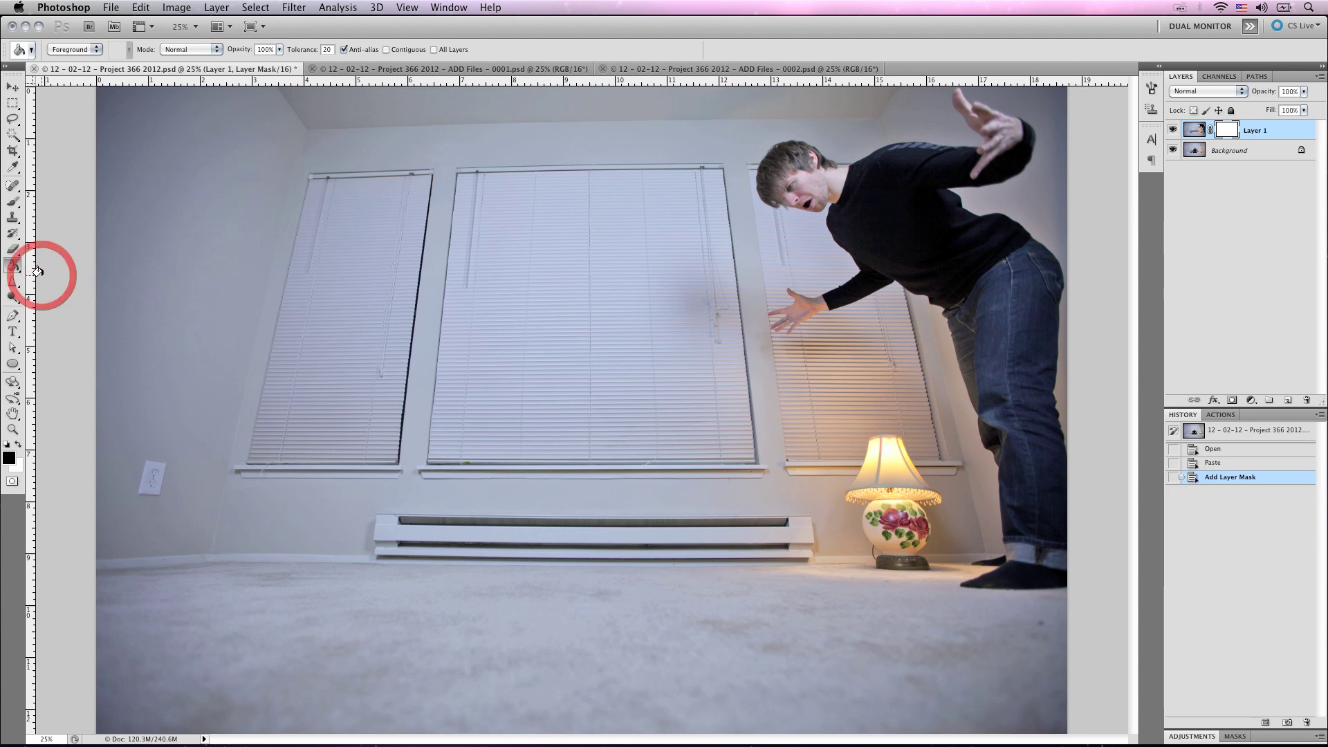
left_click(415, 340)
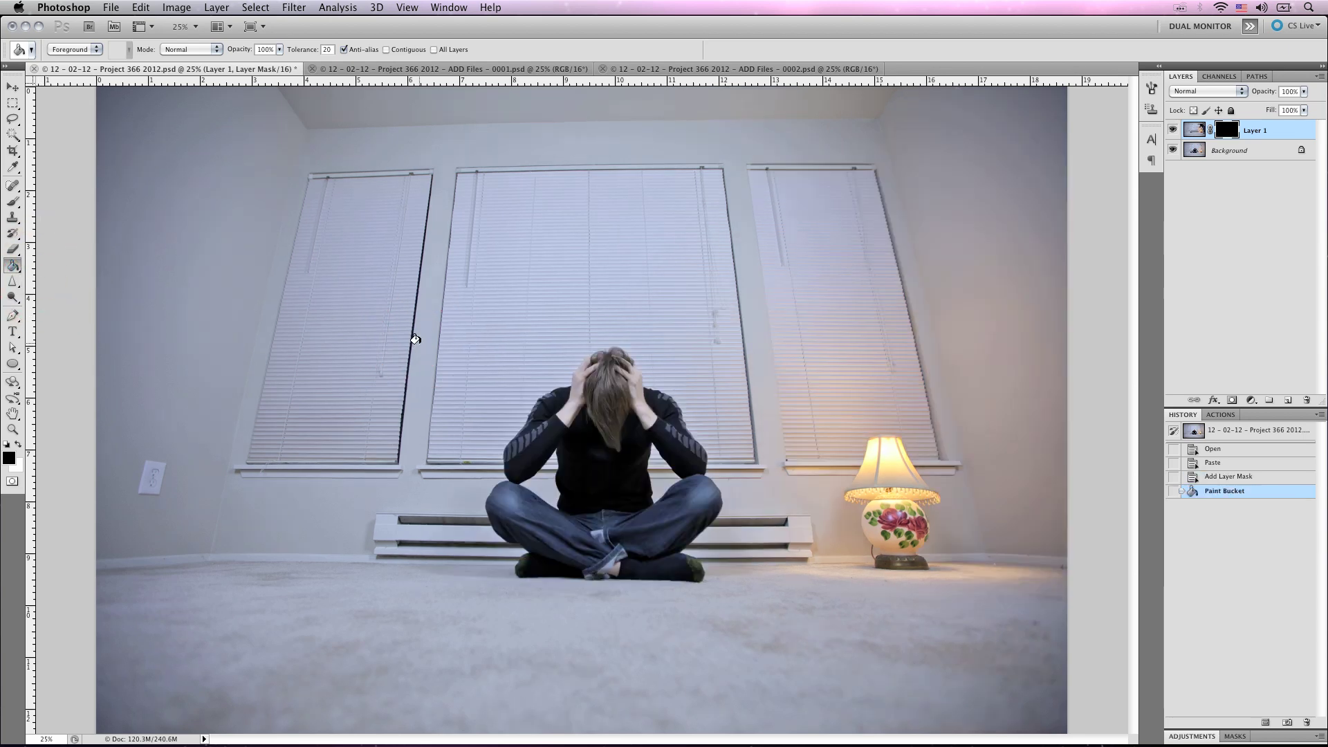
Step: Erase Layer 1's mask at the upper right to reveal the leaning man
left_click(10, 250)
left_click(67, 247)
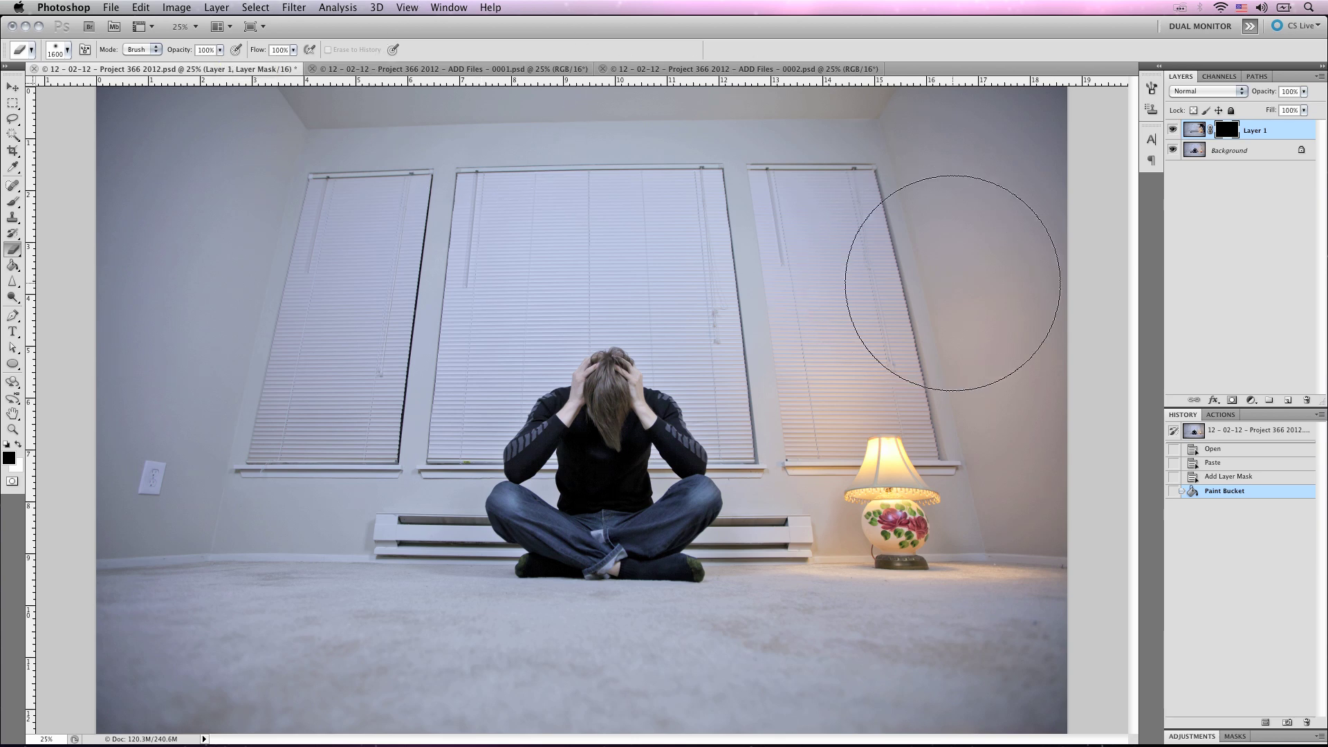
mouse_move(952, 283)
left_mouse_down()
mouse_move(1012, 147)
mouse_move(939, 136)
mouse_move(810, 153)
mouse_move(799, 234)
mouse_move(829, 280)
mouse_move(838, 424)
mouse_move(882, 605)
mouse_move(950, 669)
mouse_move(1016, 673)
mouse_move(1008, 509)
mouse_move(992, 560)
mouse_move(889, 673)
mouse_move(1067, 384)
mouse_move(1081, 321)
mouse_move(1009, 471)
mouse_move(993, 263)
mouse_move(1024, 119)
mouse_move(766, 142)
mouse_move(686, 198)
mouse_move(802, 316)
mouse_move(924, 536)
mouse_move(797, 280)
mouse_move(634, 215)
mouse_move(865, 279)
mouse_move(843, 102)
mouse_move(897, 108)
mouse_move(1028, 282)
mouse_move(974, 686)
mouse_move(962, 590)
mouse_move(793, 357)
left_mouse_up()
Step: Brush black on the mask to restore the sitting man and hide stray content over the middle window
key("b")
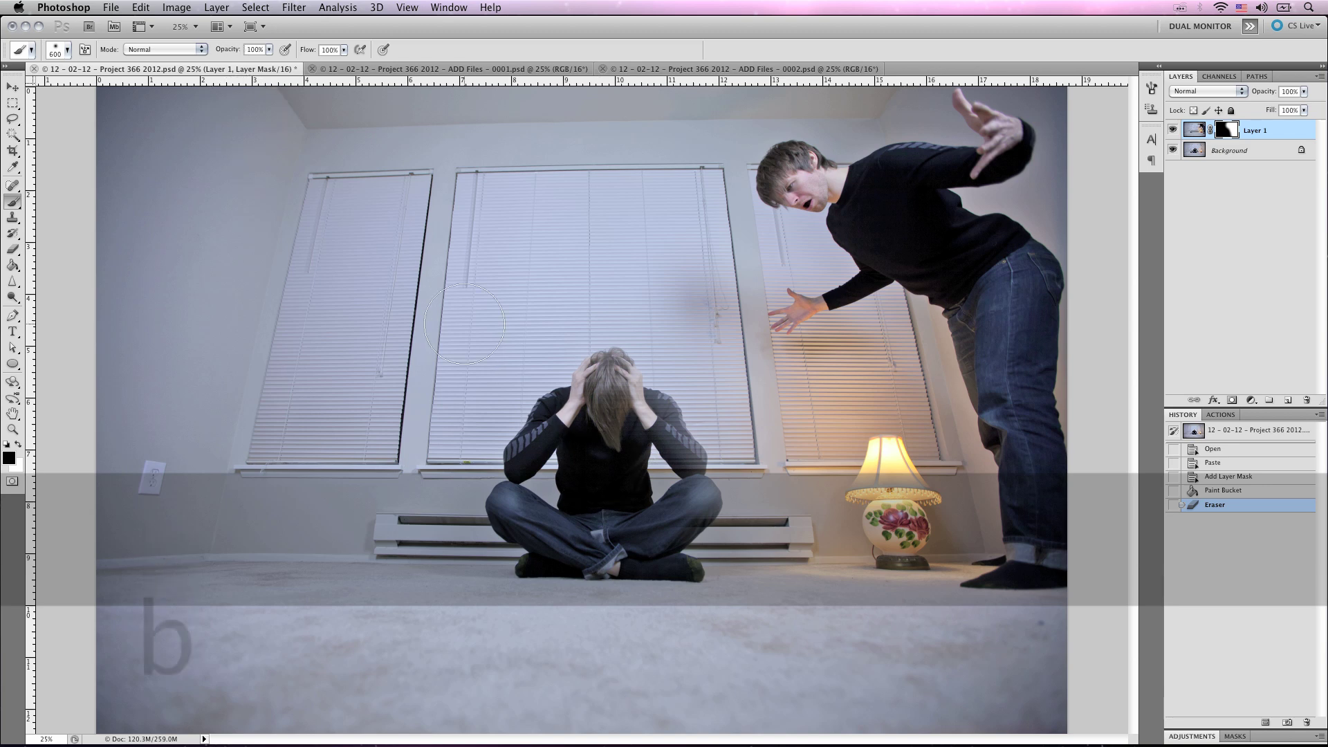
mouse_move(586, 467)
left_mouse_down()
mouse_move(590, 396)
mouse_move(610, 386)
mouse_move(635, 404)
mouse_move(605, 357)
mouse_move(652, 411)
mouse_move(704, 513)
mouse_move(676, 591)
mouse_move(718, 560)
mouse_move(708, 567)
mouse_move(657, 414)
left_mouse_up()
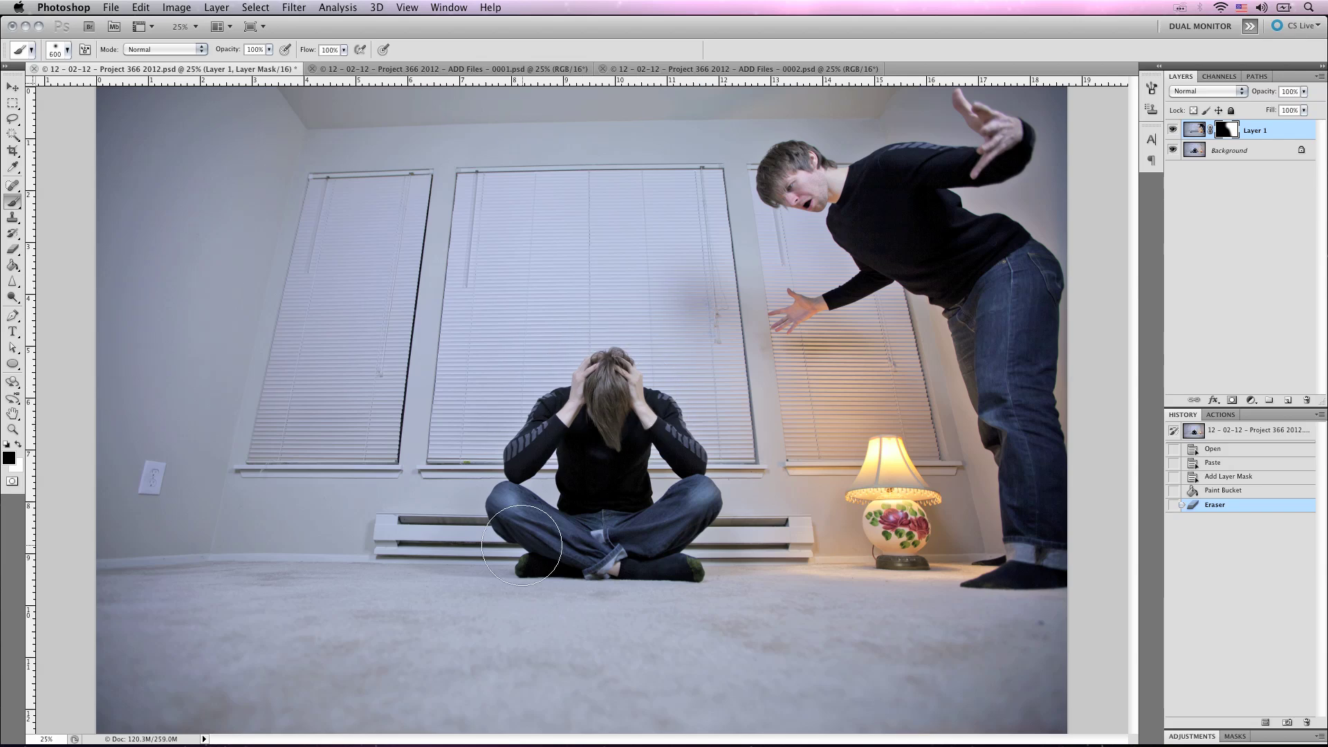
mouse_move(525, 547)
left_mouse_down()
mouse_move(658, 531)
mouse_move(701, 463)
left_mouse_up()
left_click_drag(632, 388, 587, 565)
left_click_drag(735, 728, 697, 689)
left_click(269, 50)
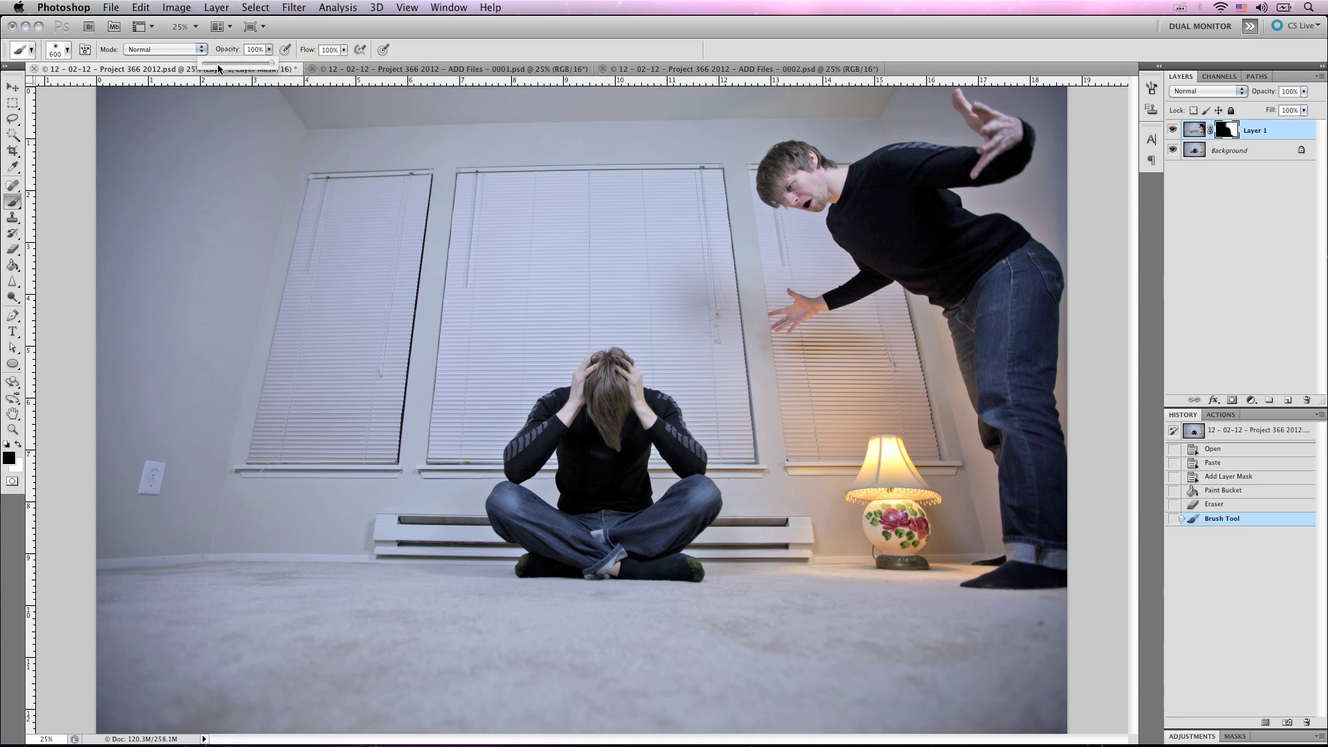
key("bracketright")
key("bracketright")
key("bracketright")
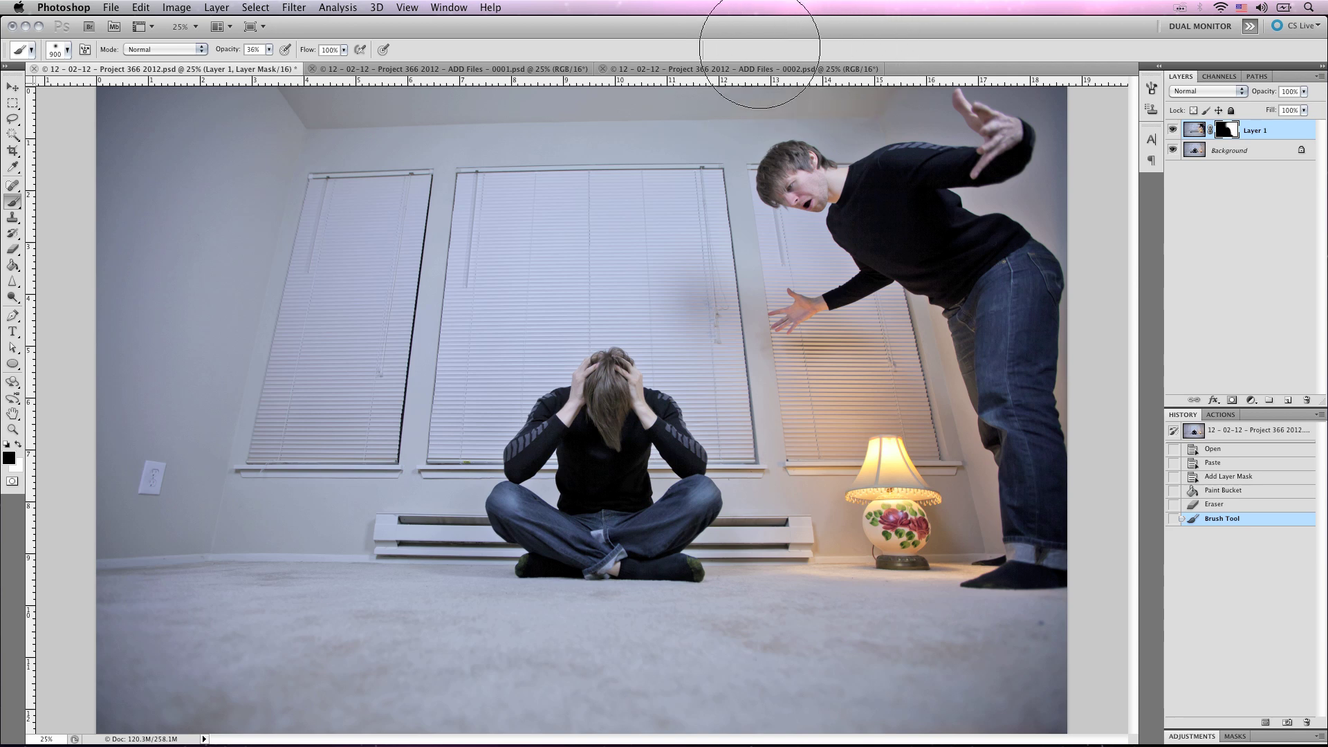
left_click_drag(610, 161, 449, 194)
Step: With a 500 eraser, reveal the rest of the leaning man's body
key("e")
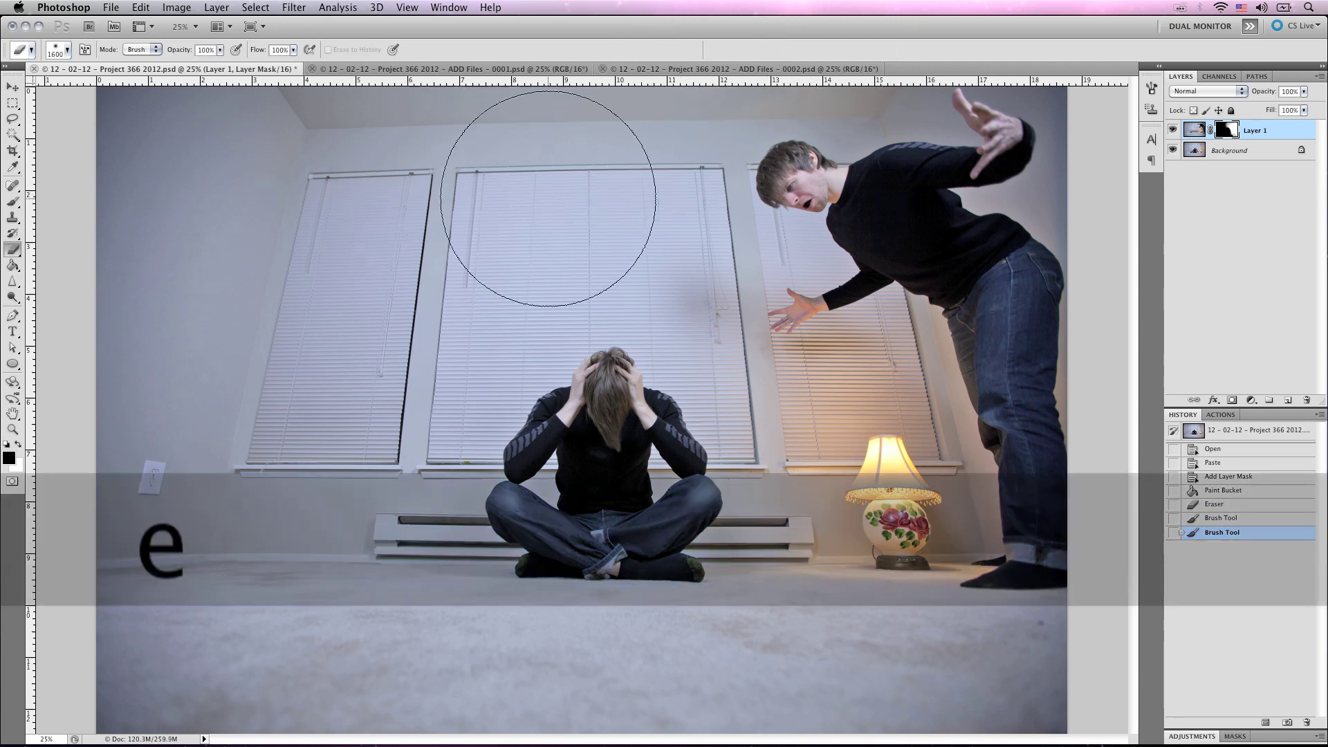
key("bracketleft")
key("bracketleft")
key("bracketleft")
key("bracketleft")
key("bracketleft")
key("bracketleft")
key("bracketleft")
key("bracketleft")
key("bracketleft")
key("bracketleft")
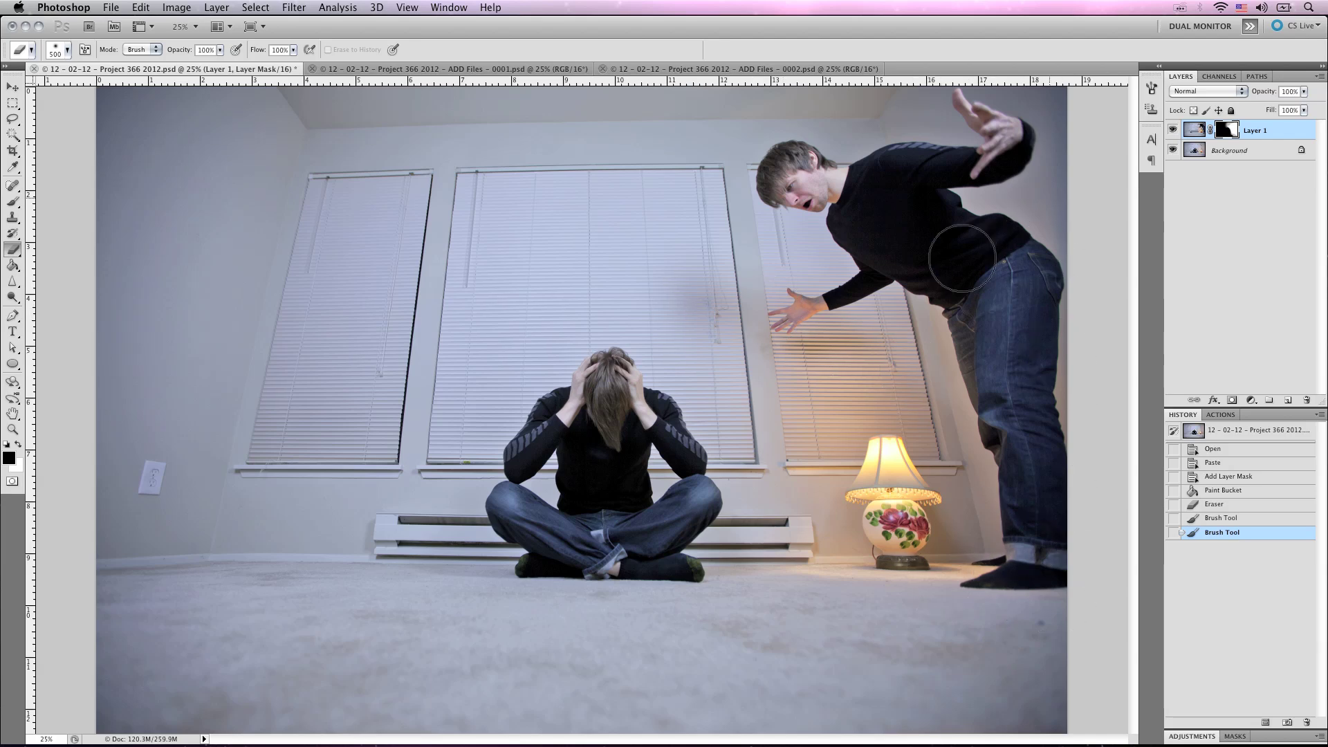
left_click_drag(924, 252, 868, 233)
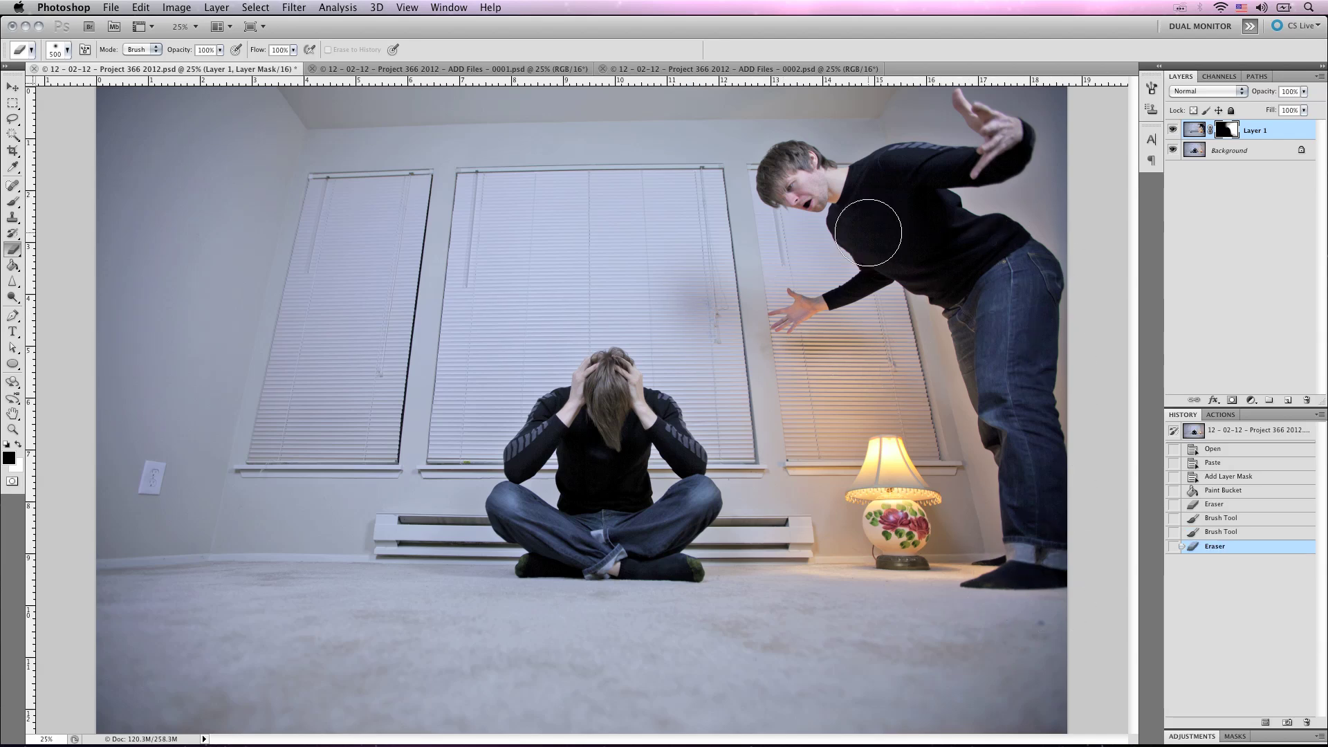
Step: Copy the whole arms-crossed photo from 0002.psd and paste it into the composite as Layer 2
left_click(799, 69)
key("super+a")
key("super+c")
left_click(235, 70)
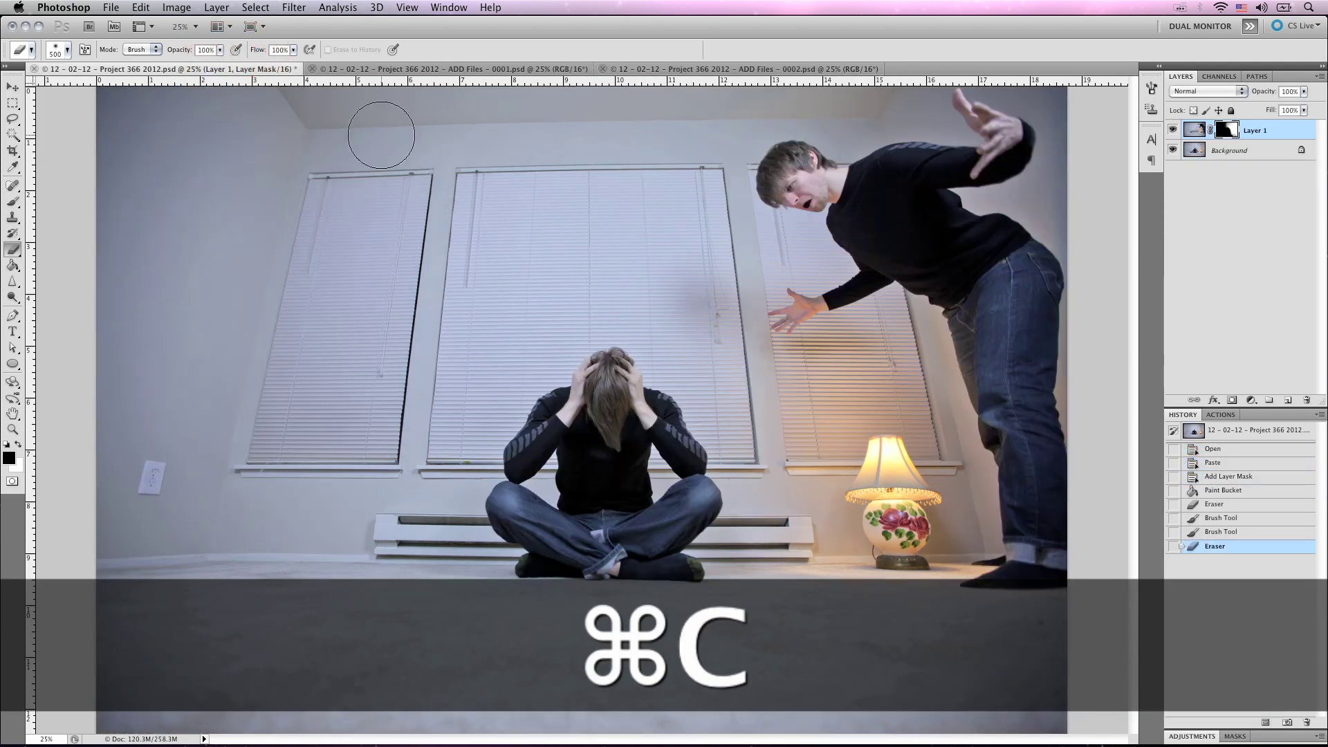
key("super+v")
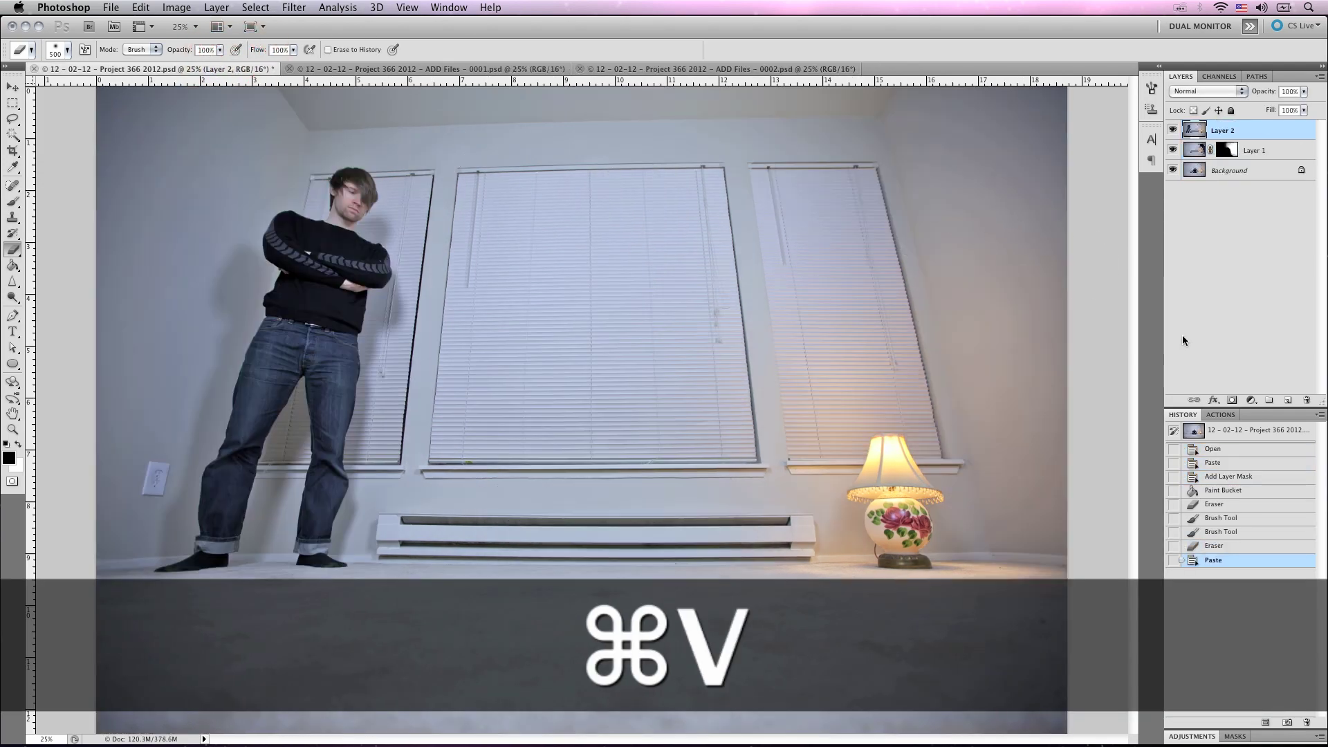
Step: Add a layer mask to Layer 2, fill it black, and ready a 1500-size eraser
left_click(1231, 401)
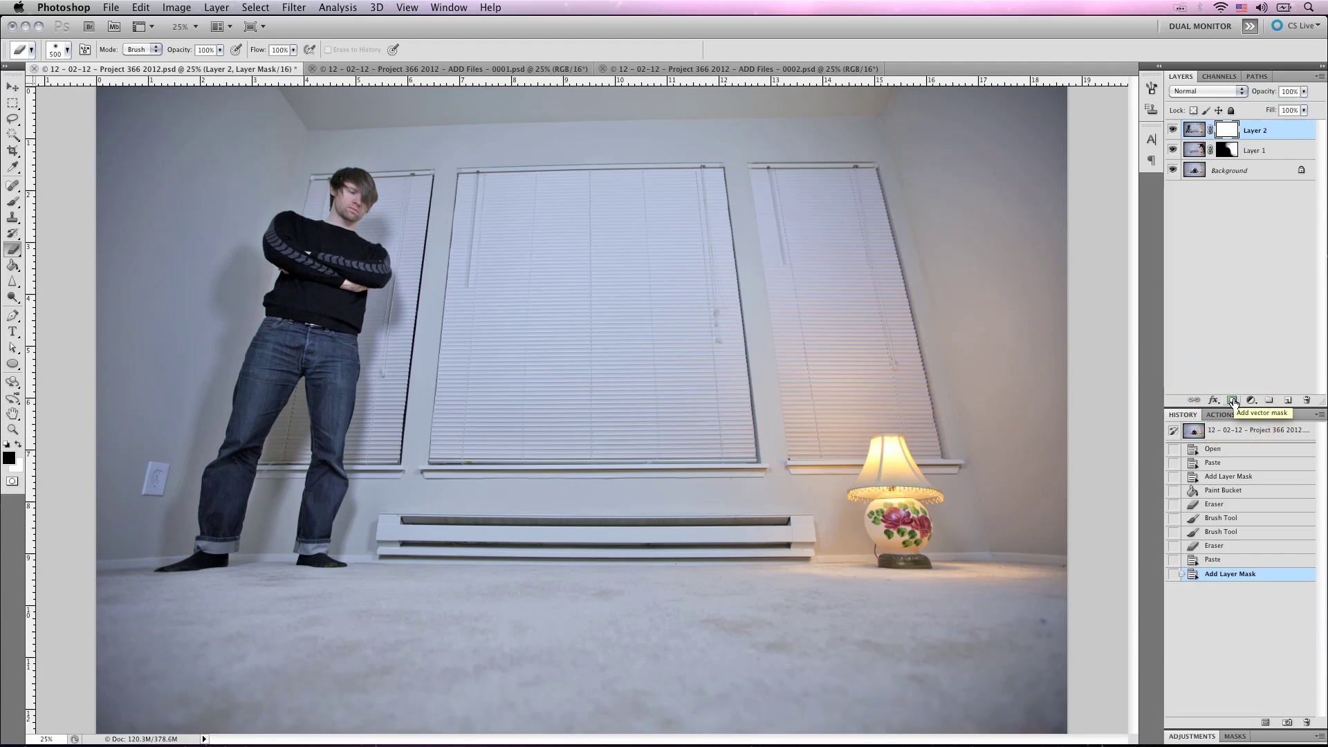
key("g")
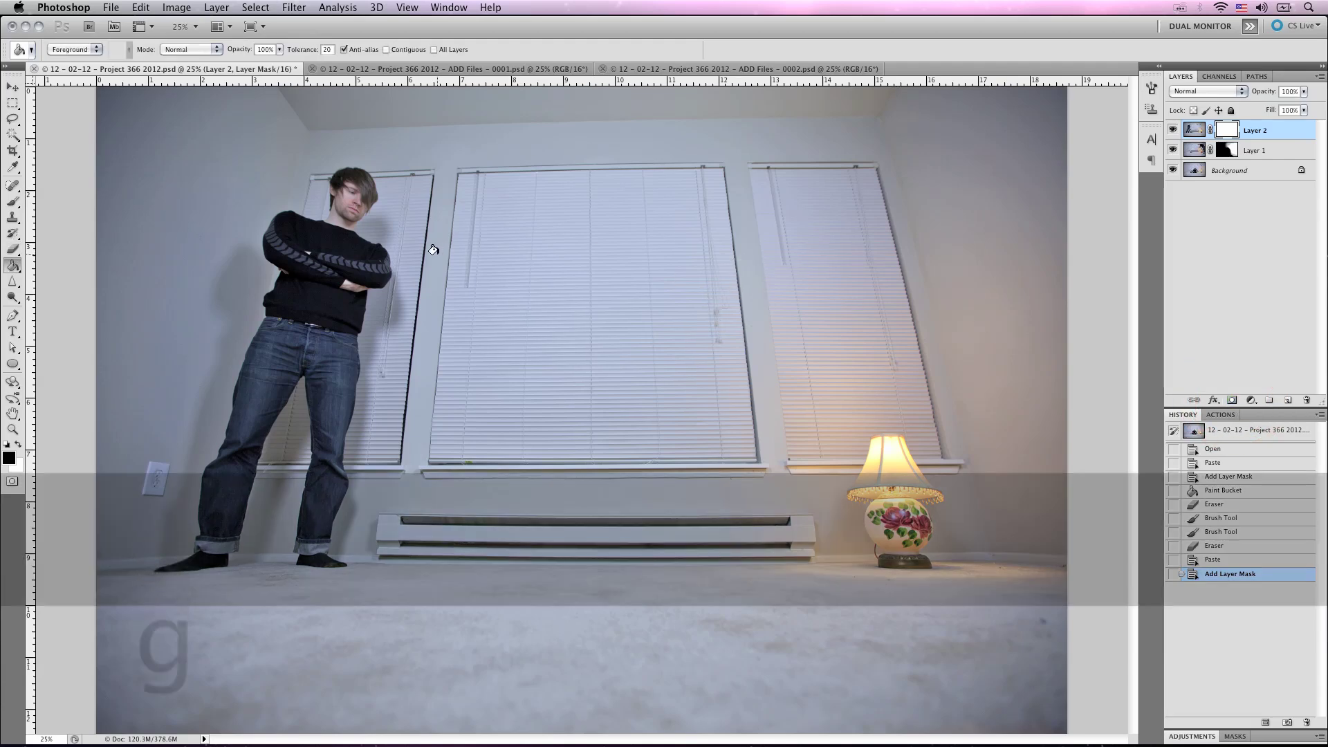
left_click(433, 250)
key("e")
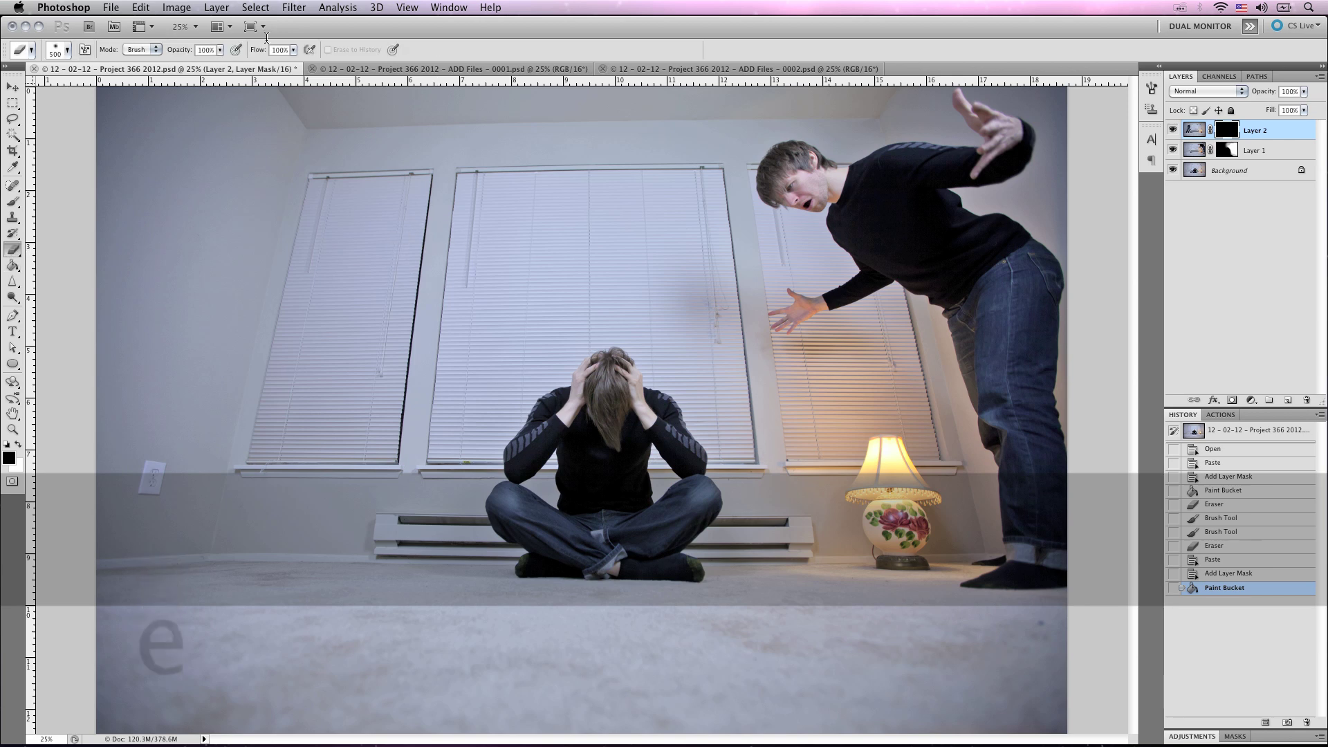
key("bracketright")
key("bracketright")
key("bracketright")
key("bracketright")
key("bracketright")
key("bracketright")
key("bracketright")
key("bracketright")
key("bracketright")
key("bracketright")
Step: Erase the mask to reveal the standing man, then brush out the window-frame seam and baseboard at size 300
mouse_move(233, 239)
left_mouse_down()
mouse_move(250, 347)
mouse_move(350, 183)
mouse_move(278, 346)
mouse_move(352, 208)
mouse_move(254, 508)
mouse_move(240, 626)
mouse_move(275, 445)
mouse_move(240, 584)
mouse_move(152, 560)
mouse_move(142, 665)
mouse_move(176, 502)
mouse_move(323, 161)
mouse_move(354, 147)
mouse_move(358, 160)
mouse_move(309, 223)
mouse_move(394, 176)
mouse_move(96, 113)
mouse_move(88, 444)
mouse_move(200, 76)
left_mouse_up()
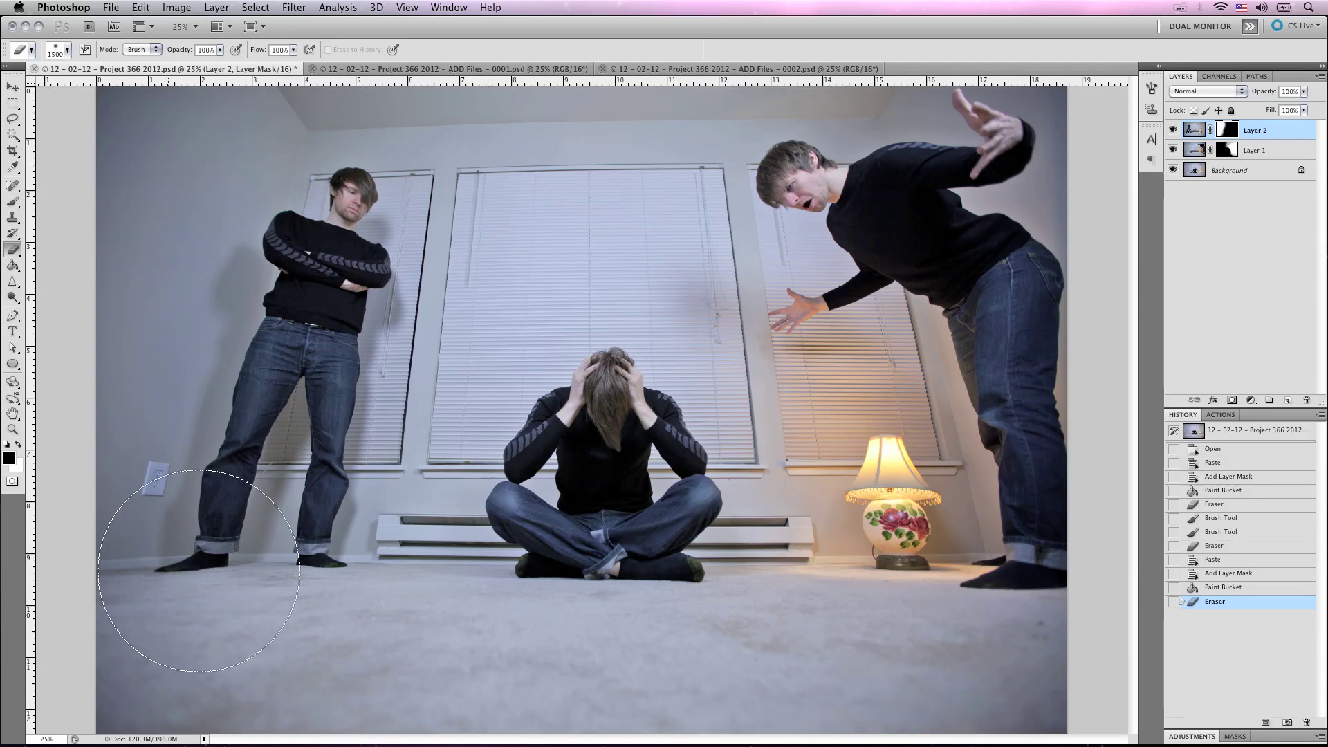
left_click_drag(193, 584, 186, 493)
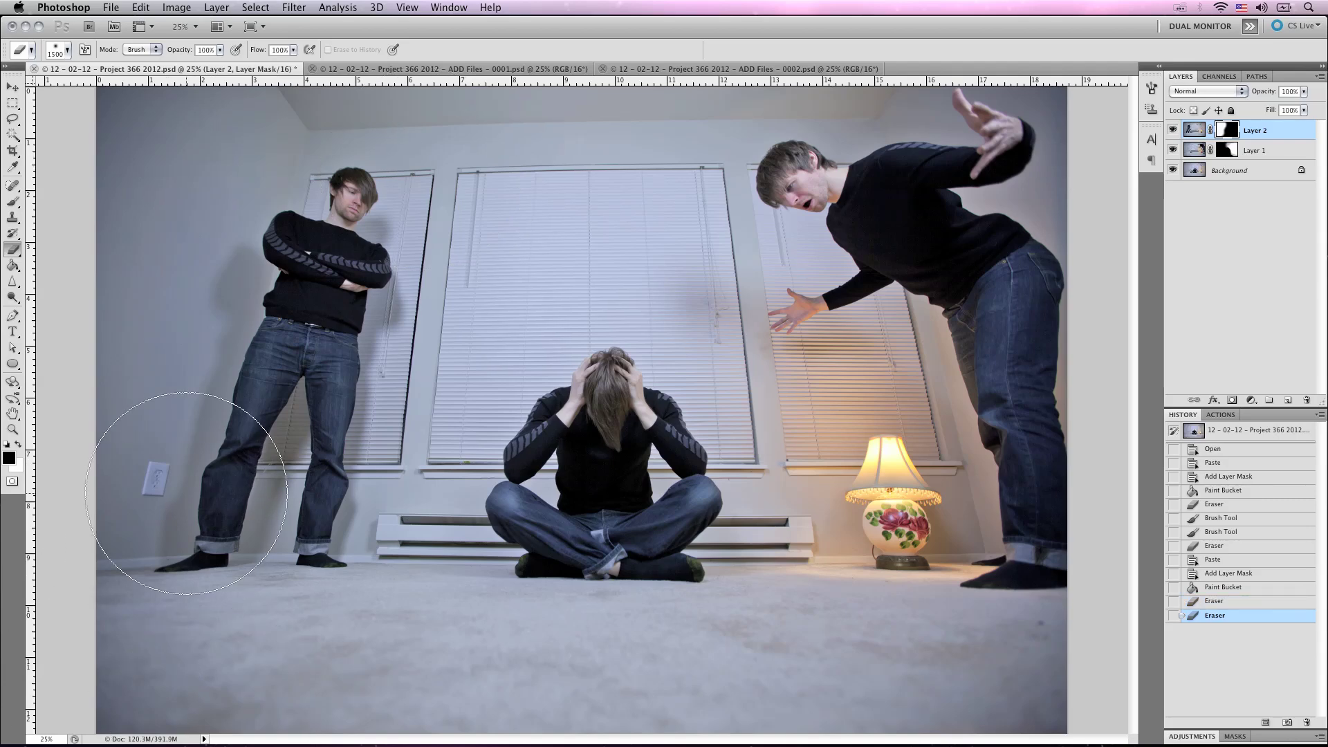
key("b")
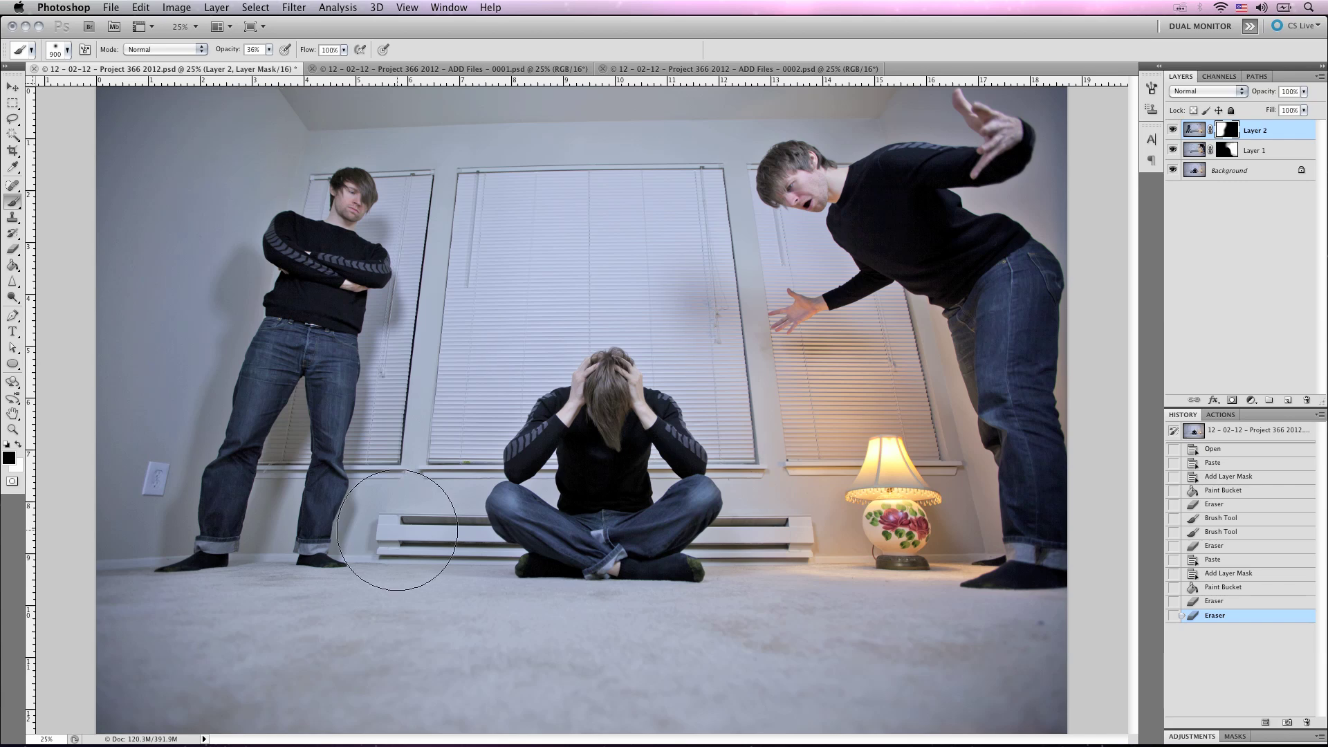
key("bracketleft")
key("bracketleft")
key("bracketleft")
key("bracketleft")
key("bracketleft")
key("bracketleft")
left_click_drag(385, 546, 373, 553)
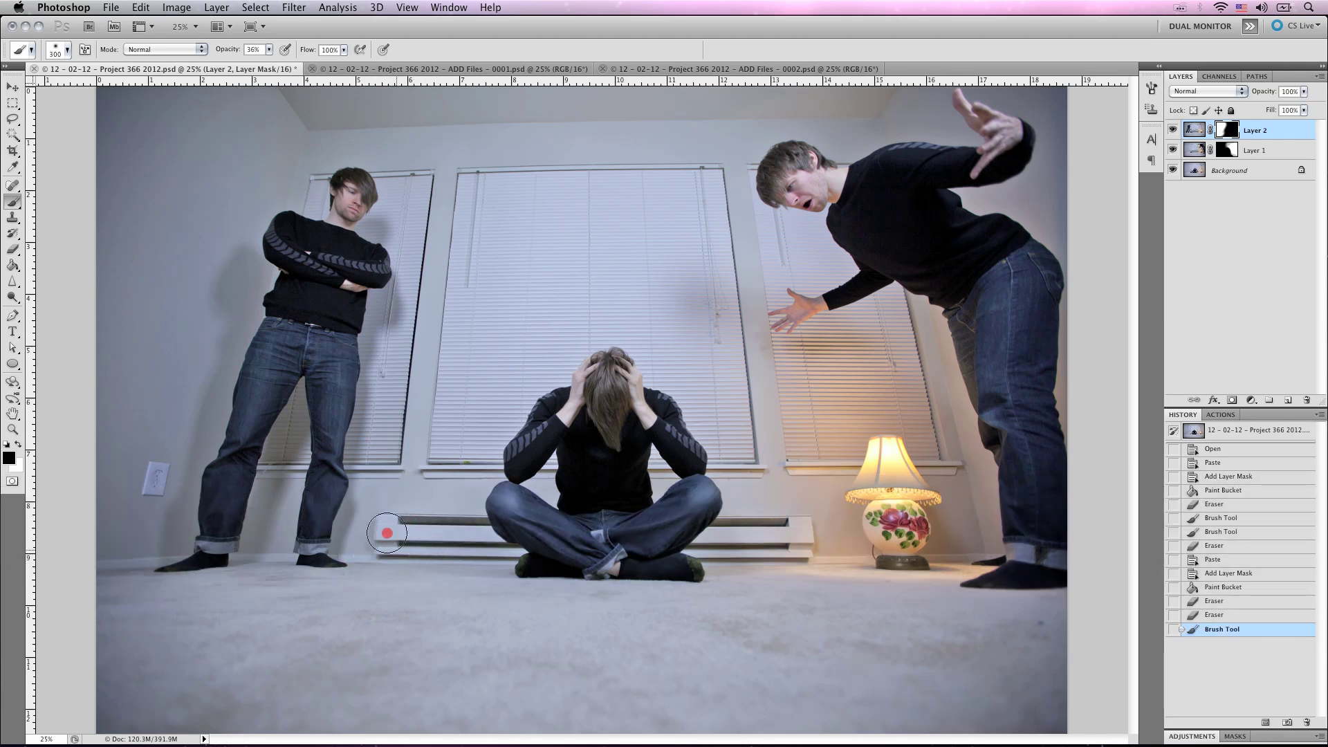
mouse_move(424, 311)
left_mouse_down()
mouse_move(446, 145)
mouse_move(409, 405)
left_mouse_up()
left_click_drag(406, 493, 404, 513)
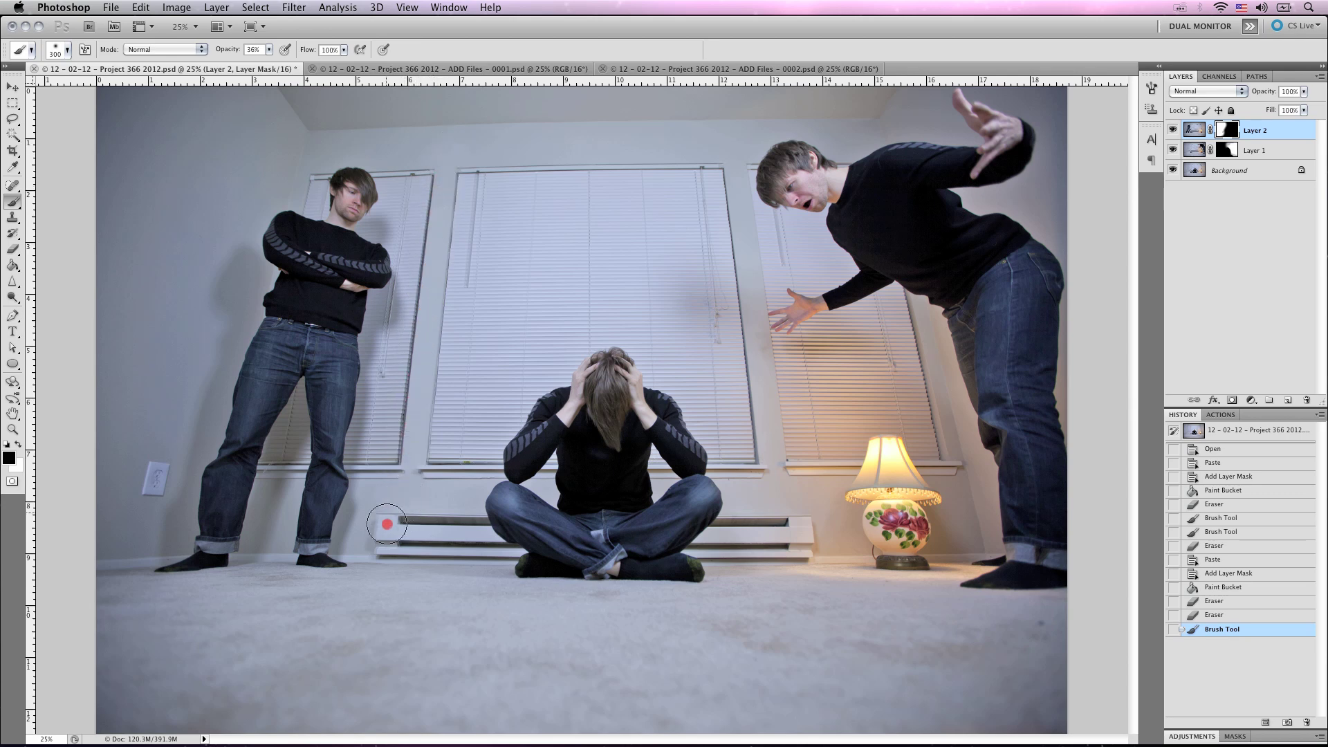
left_click_drag(396, 565, 395, 568)
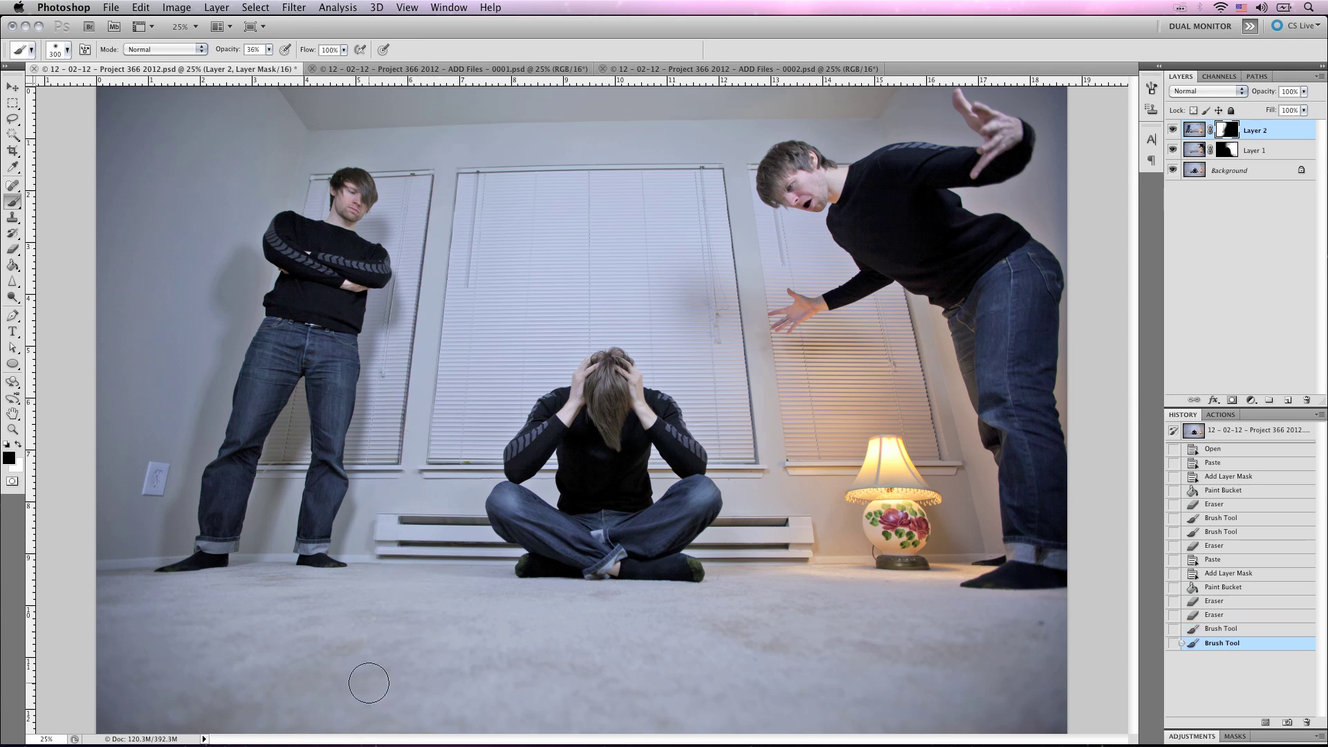
Step: Hide the ghosted blinds on the lower-left floor, then reveal Layer 2 along the window frame at 100% opacity
key("bracketright")
key("bracketright")
key("bracketright")
key("bracketright")
key("bracketright")
key("bracketright")
mouse_move(403, 671)
left_mouse_down()
mouse_move(296, 687)
mouse_move(359, 643)
left_mouse_up()
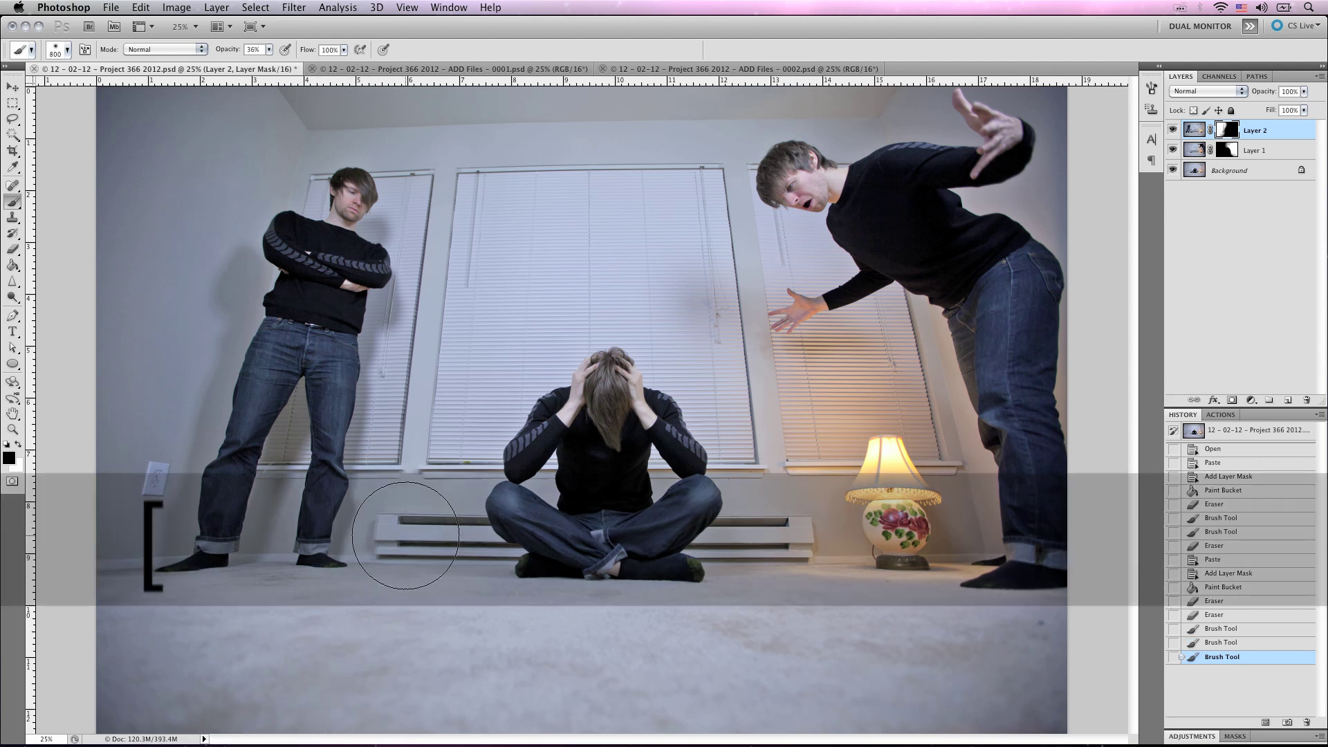
key("bracketleft")
key("bracketleft")
key("bracketleft")
key("bracketleft")
left_click(270, 49)
left_click_drag(270, 62, 316, 62)
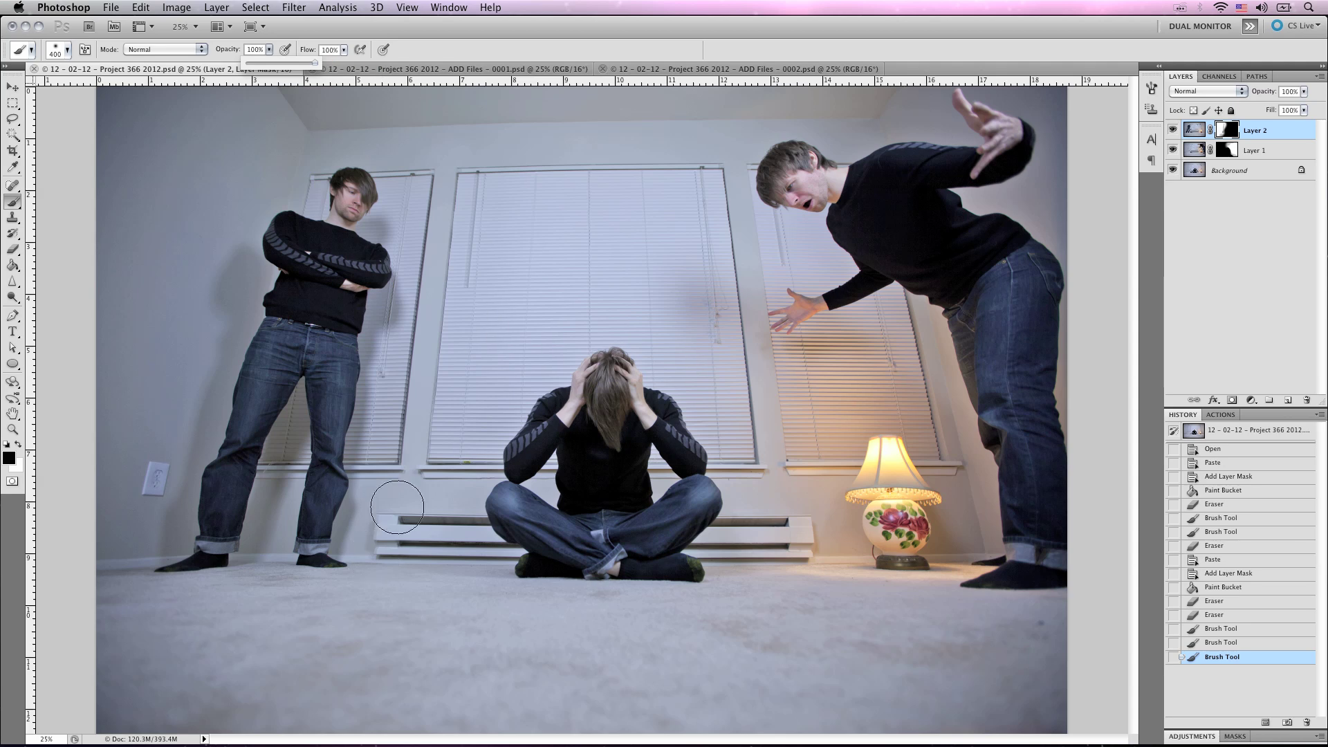
left_click(397, 507)
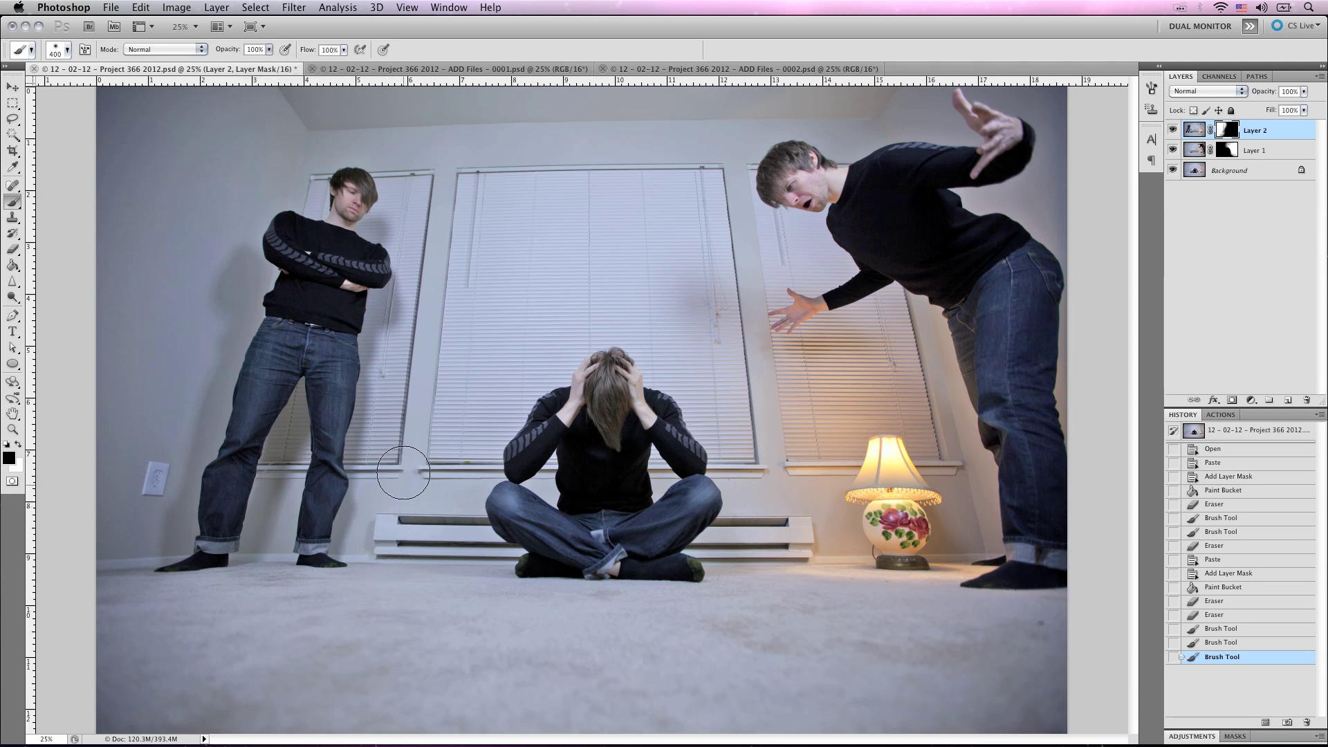
mouse_move(403, 473)
left_mouse_down()
mouse_move(440, 169)
mouse_move(409, 102)
left_mouse_up()
Step: Soften the mask down the centre window frame to the floor with a 900 brush at 55% opacity
left_click(268, 49)
left_click_drag(273, 63, 240, 62)
key("bracketright")
key("bracketright")
key("bracketright")
key("bracketright")
key("bracketright")
left_click(393, 104)
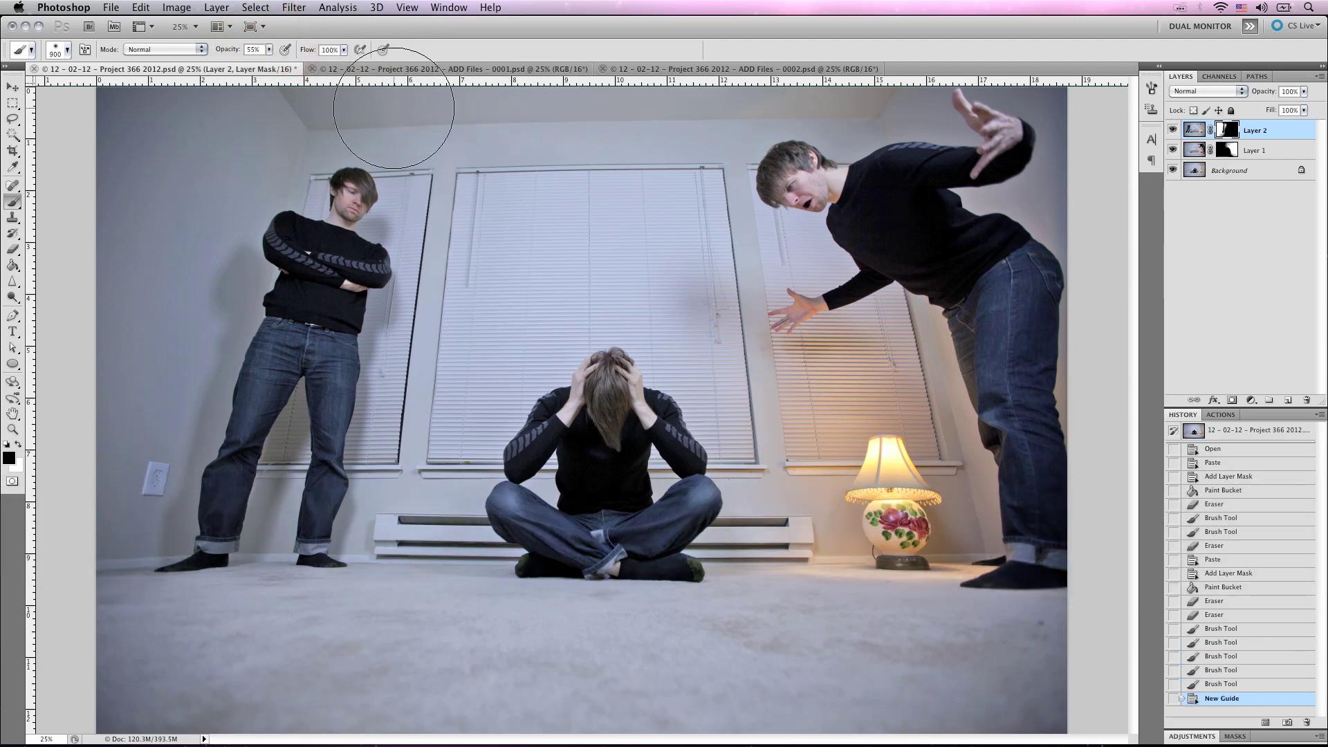
mouse_move(477, 121)
left_mouse_down()
mouse_move(489, 178)
mouse_move(481, 297)
left_mouse_up()
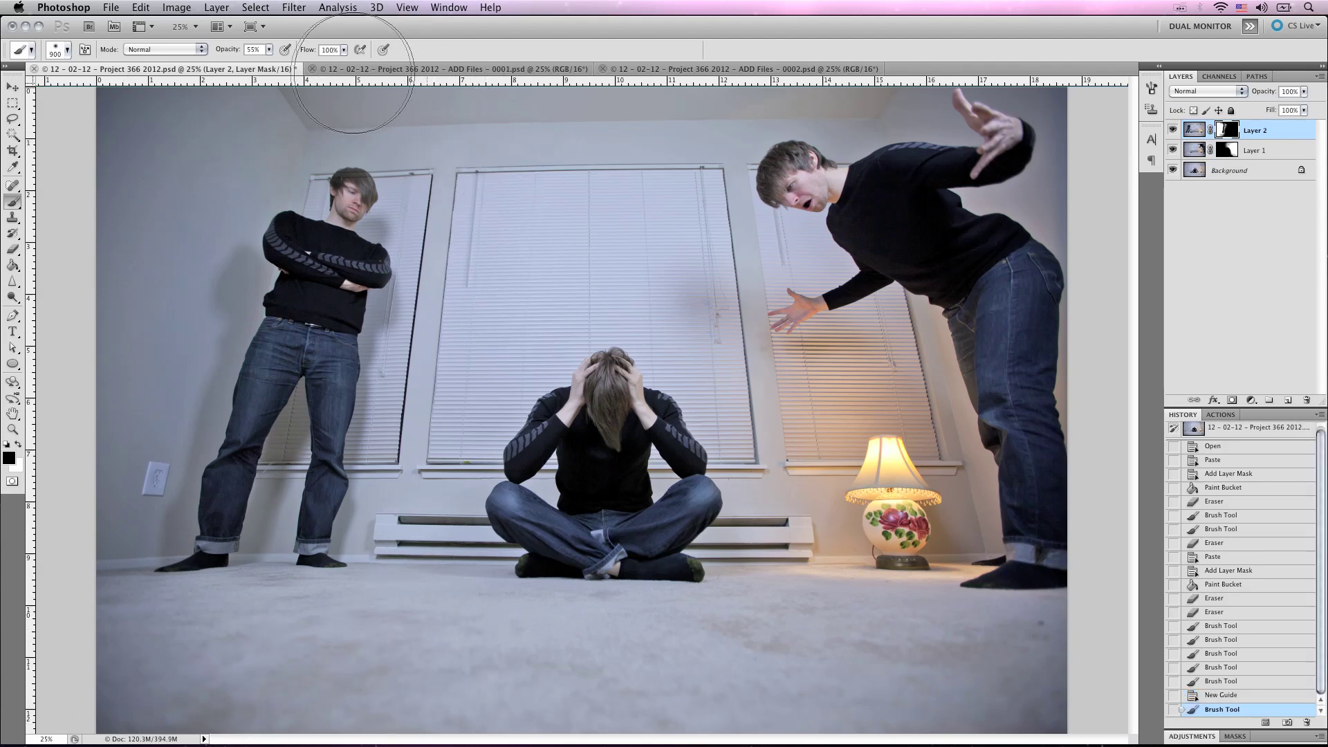
left_click(344, 73)
Step: Erase mask paint around the left man's head and legs with a 500 eraser
key("e")
key("bracketleft")
key("bracketleft")
key("bracketleft")
key("bracketleft")
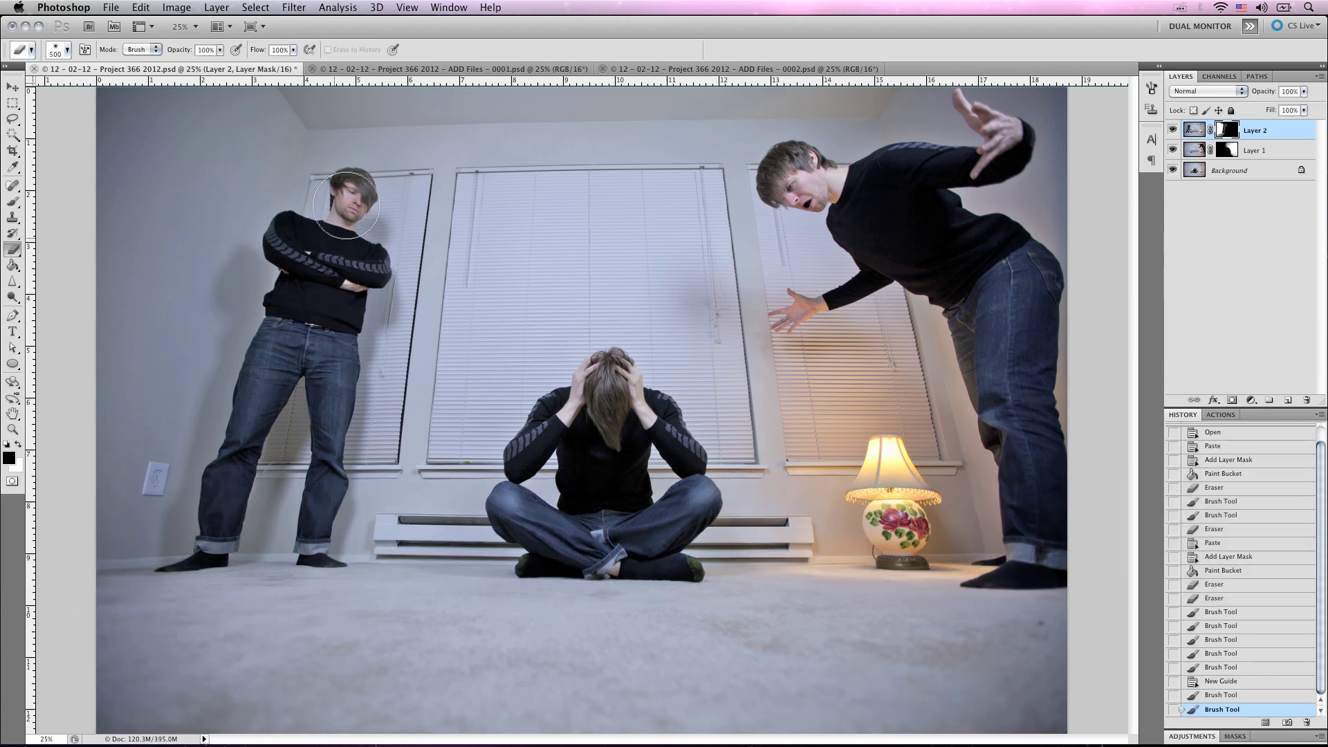
left_click_drag(346, 207, 347, 185)
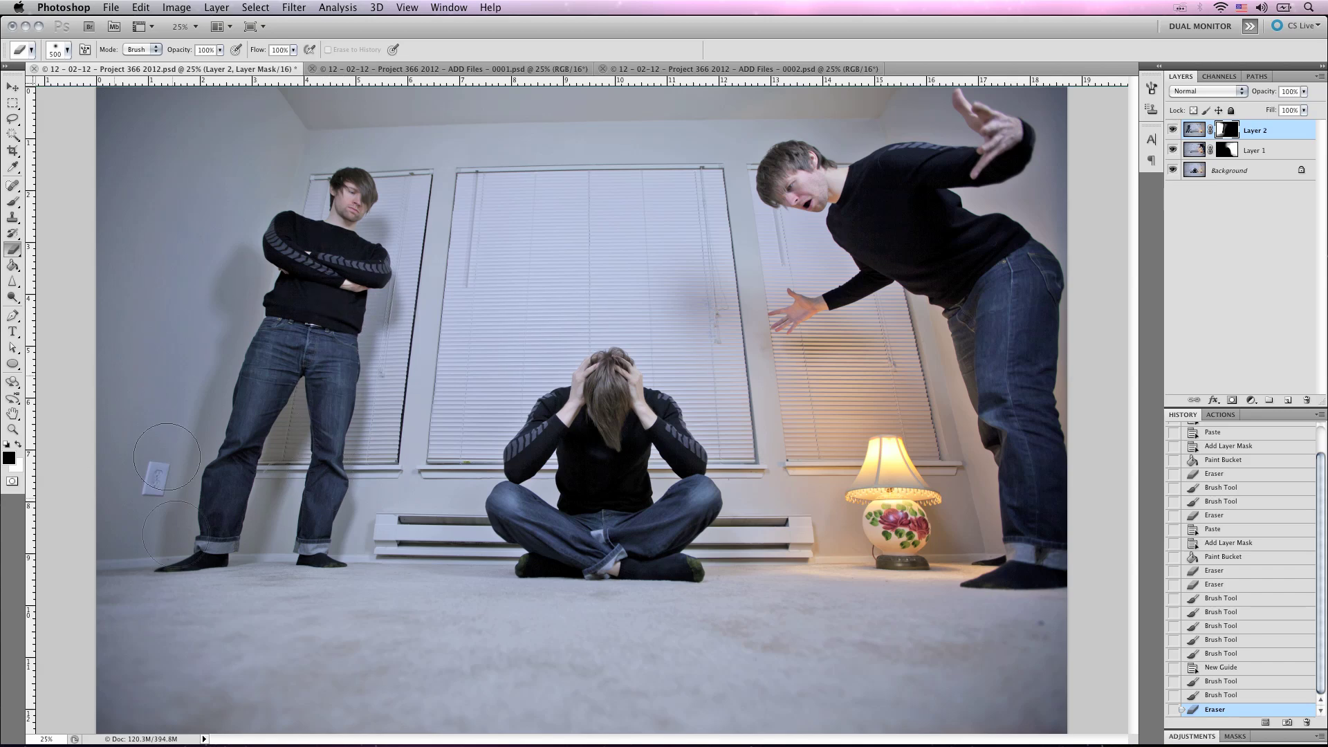
mouse_move(183, 610)
left_mouse_down()
mouse_move(198, 411)
mouse_move(260, 429)
left_mouse_up()
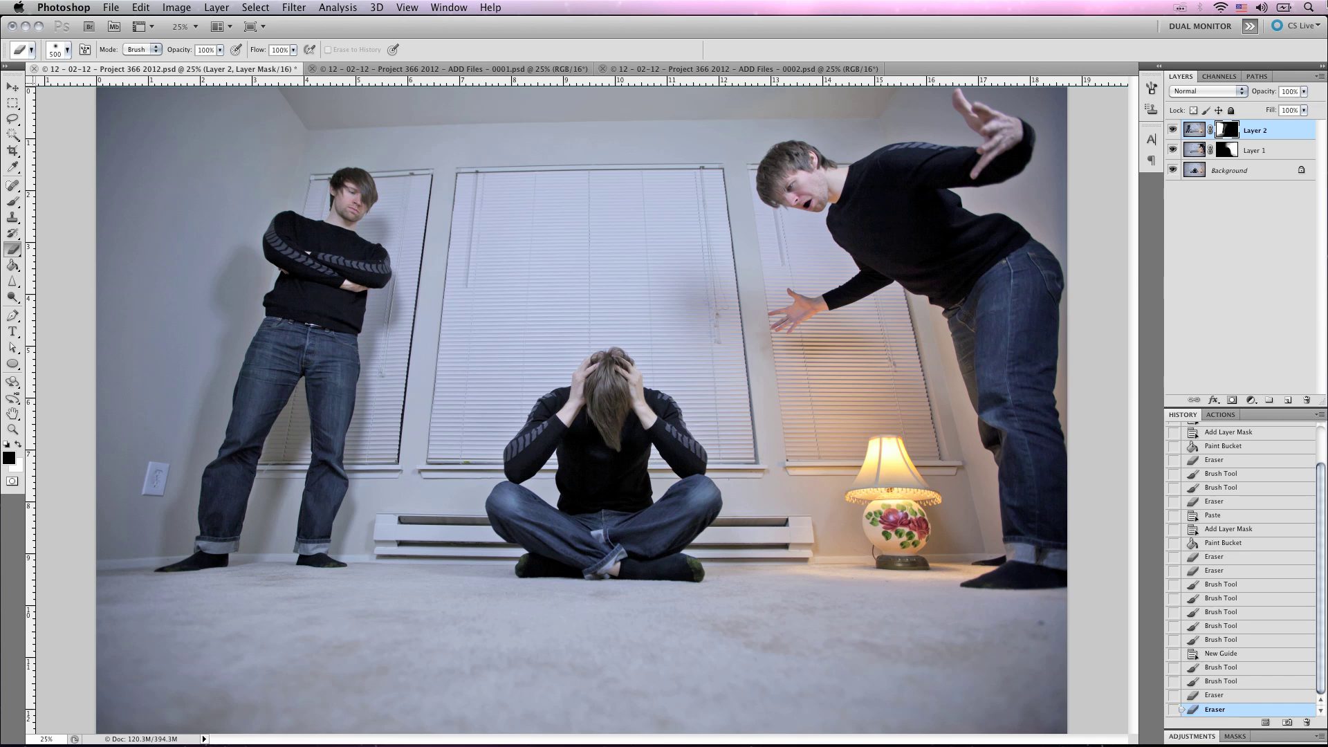
Step: Add a monochrome Channel Mixer adjustment layer at 22% opacity
left_click(1190, 737)
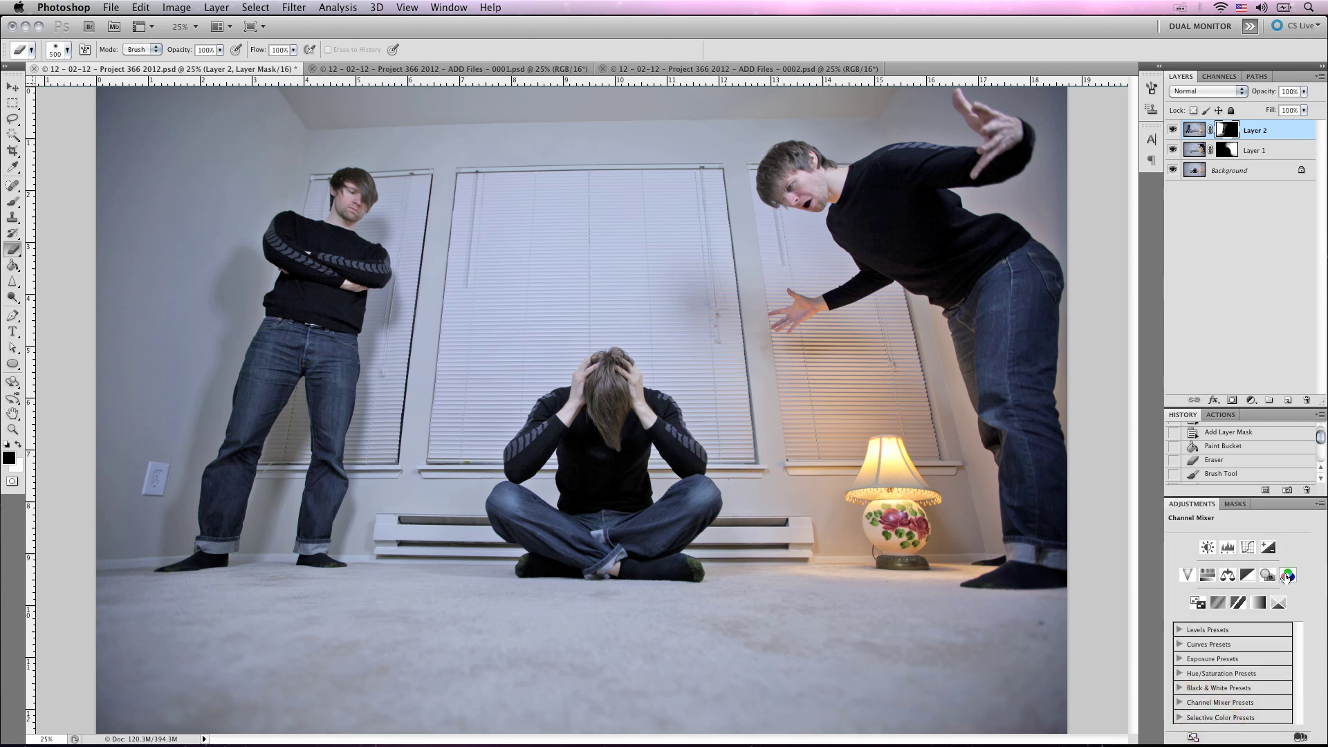
left_click(1286, 575)
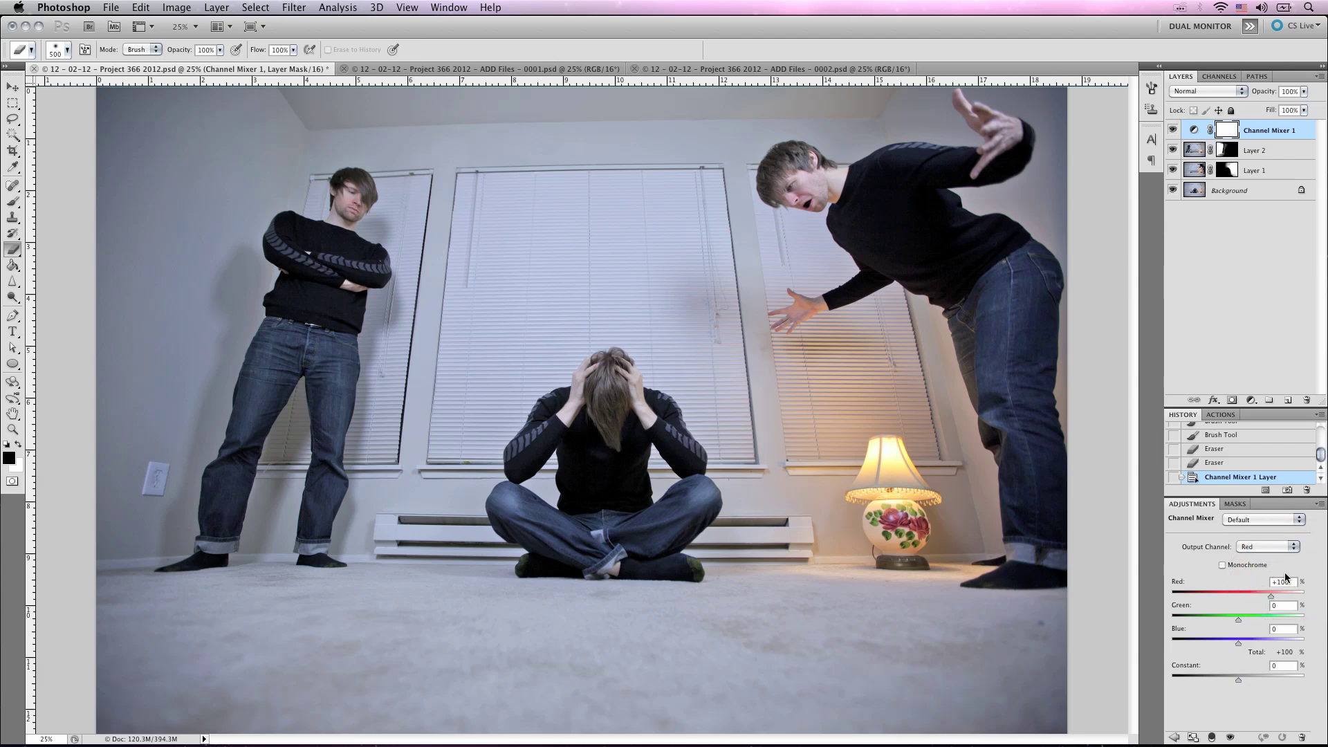
left_click(1248, 563)
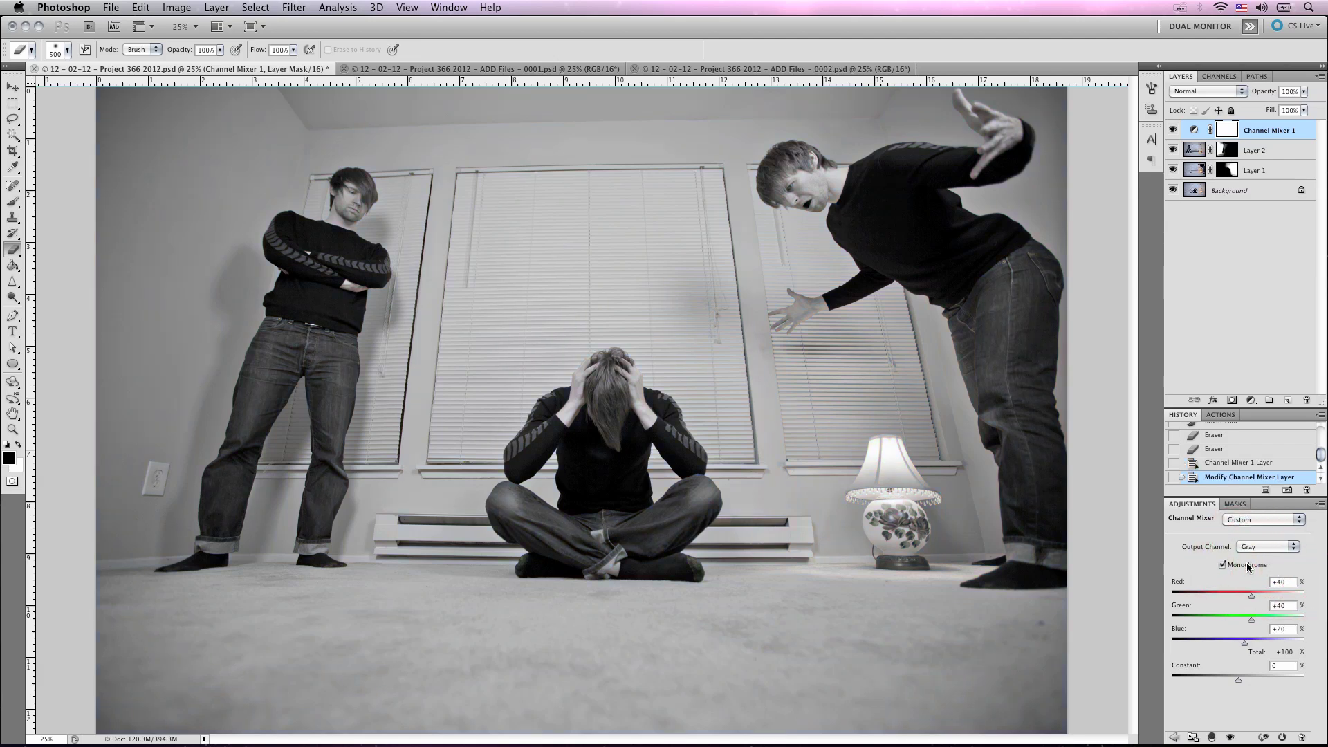
left_click(1306, 91)
left_click_drag(1304, 106, 1253, 106)
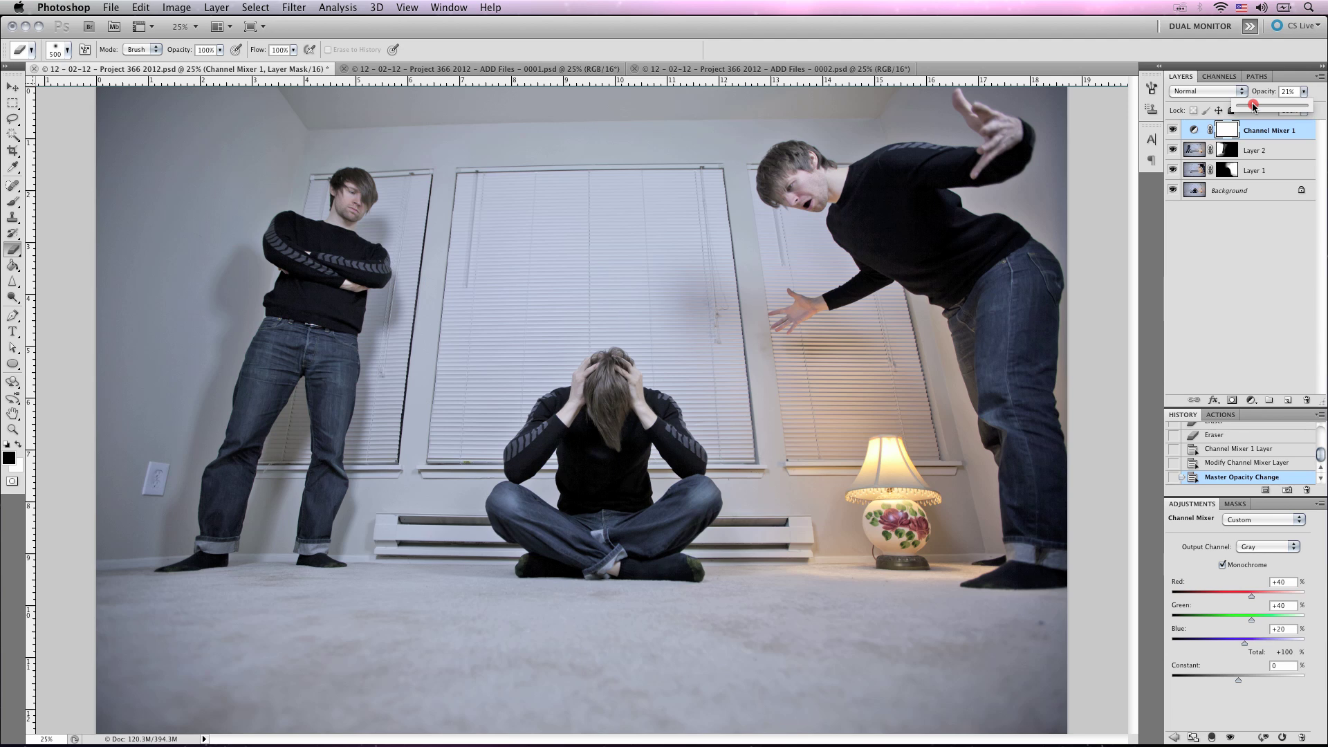
left_click_drag(1253, 106, 1254, 106)
Step: Add a Gradient Map adjustment layer in Soft Light blend mode at 44% opacity
left_click(1173, 737)
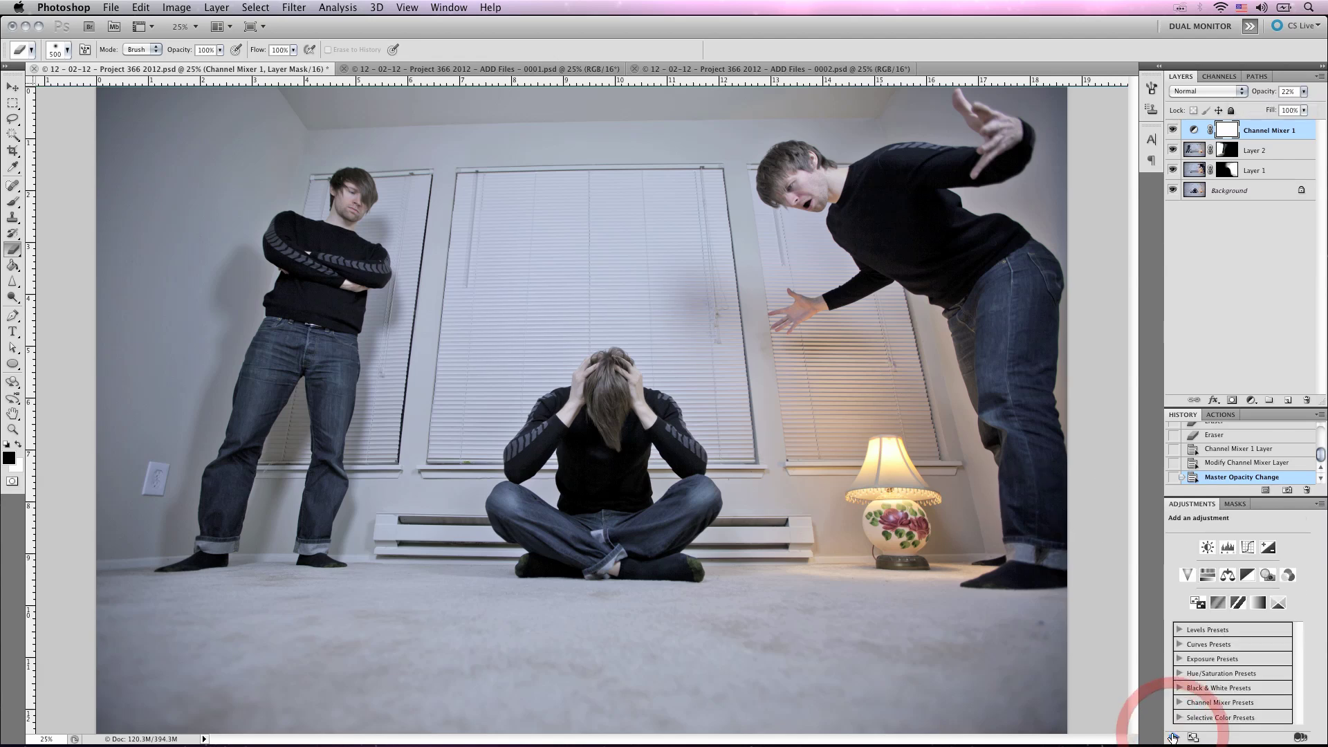
left_click(1258, 603)
left_click(1242, 91)
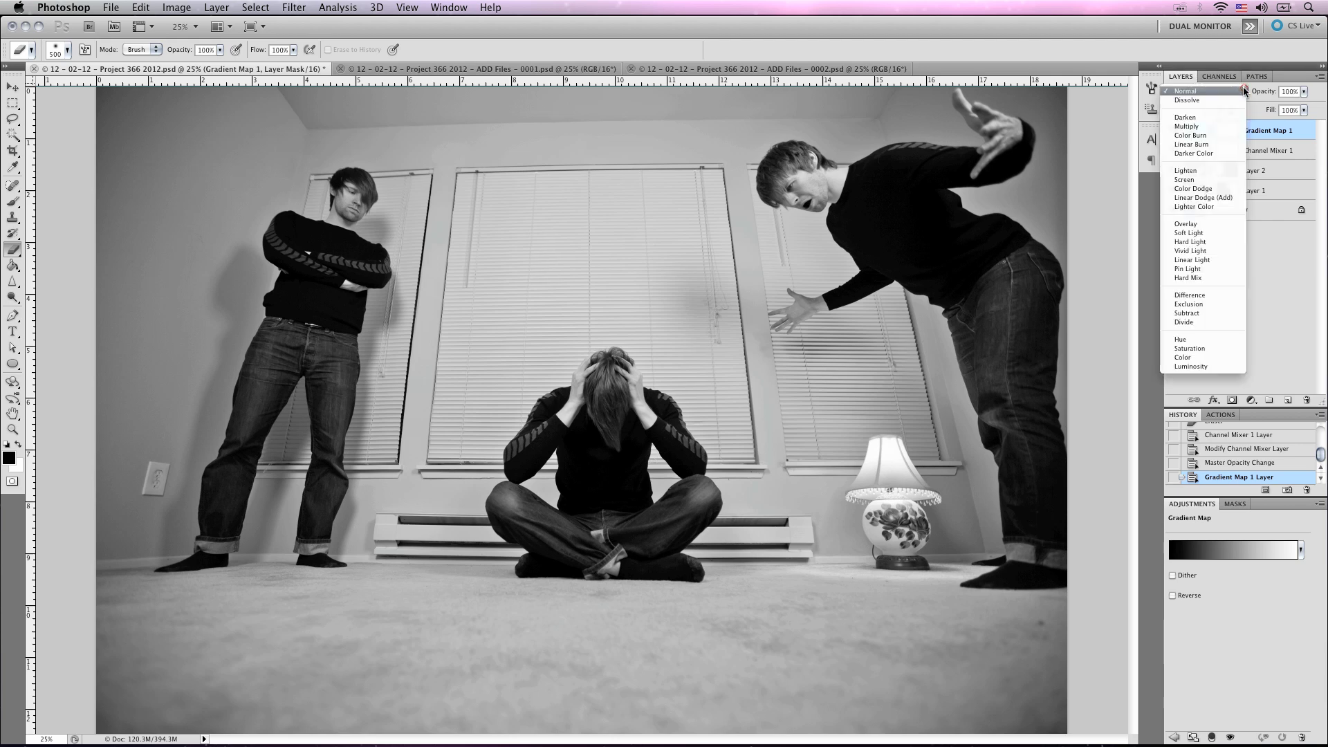
left_click(1201, 233)
left_click(1290, 92)
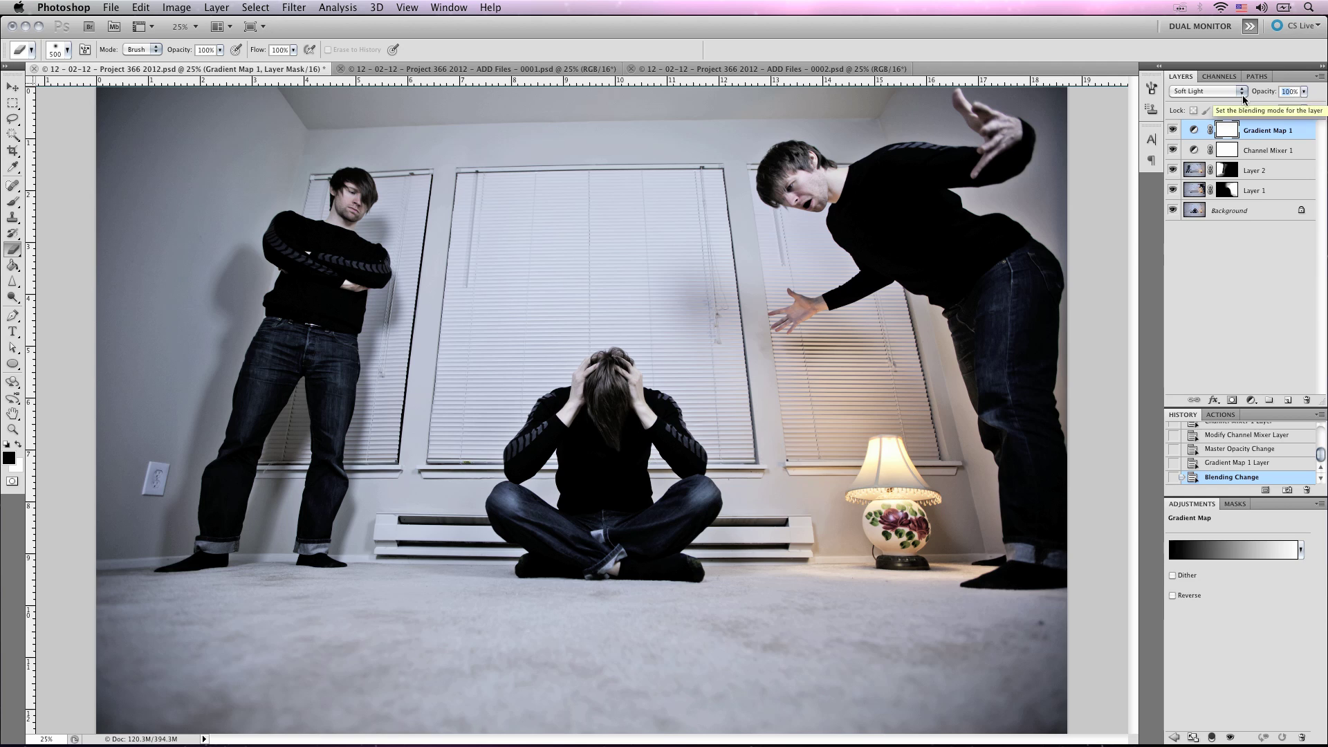
left_click(1303, 91)
left_click_drag(1301, 106, 1269, 107)
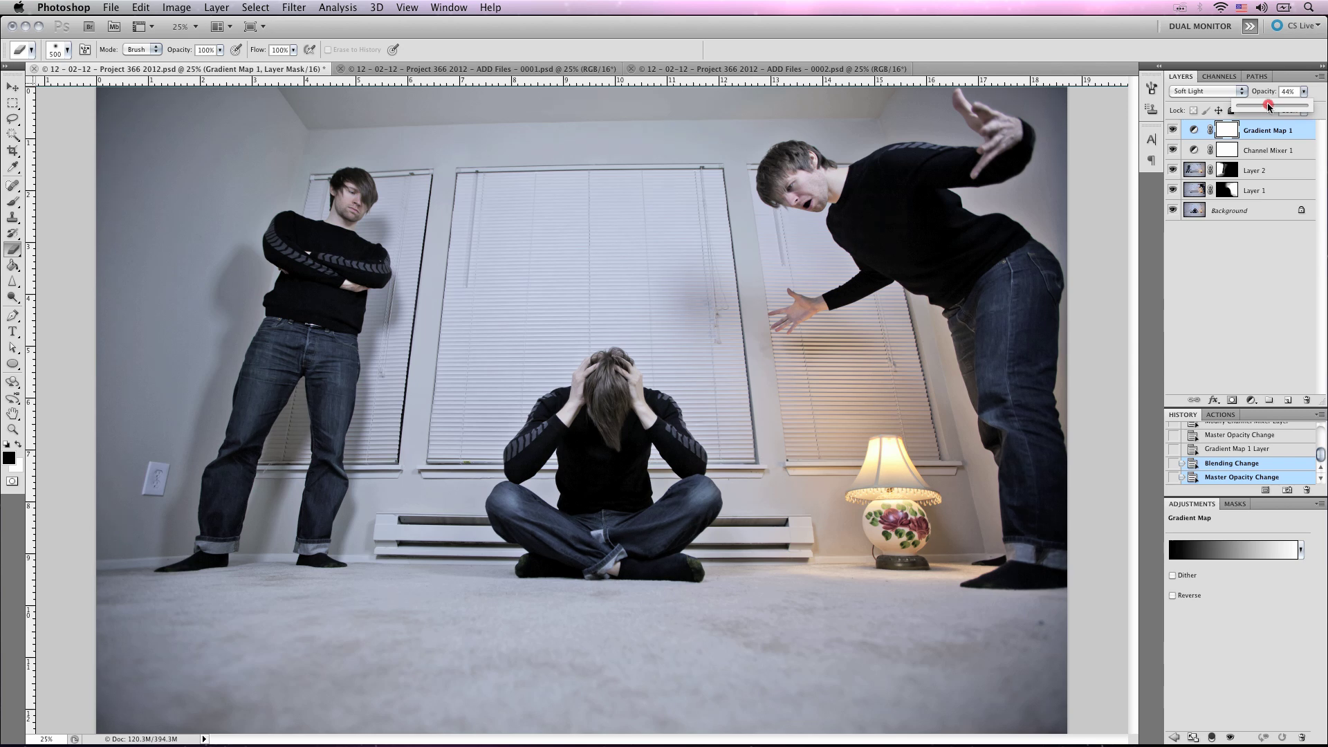
Step: Add a Vibrance adjustment layer boosted to +45
left_click(1271, 309)
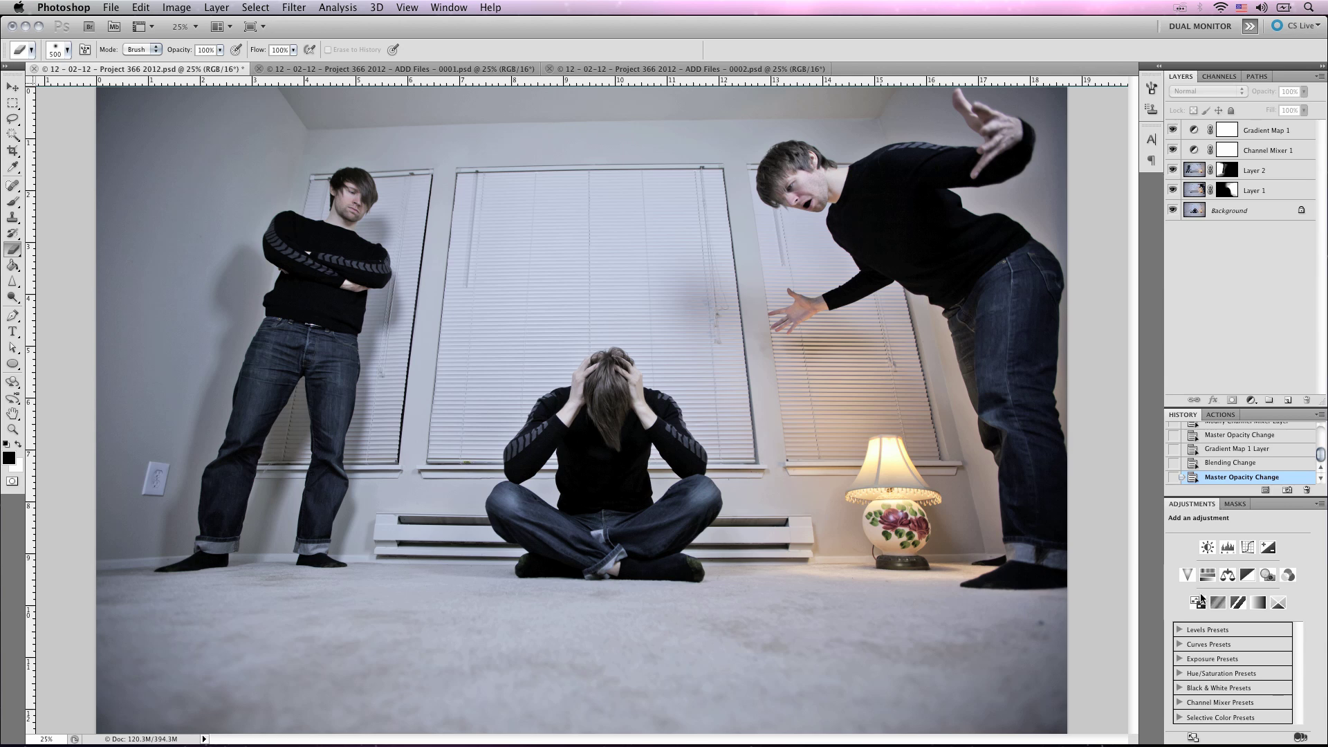
left_click(1188, 576)
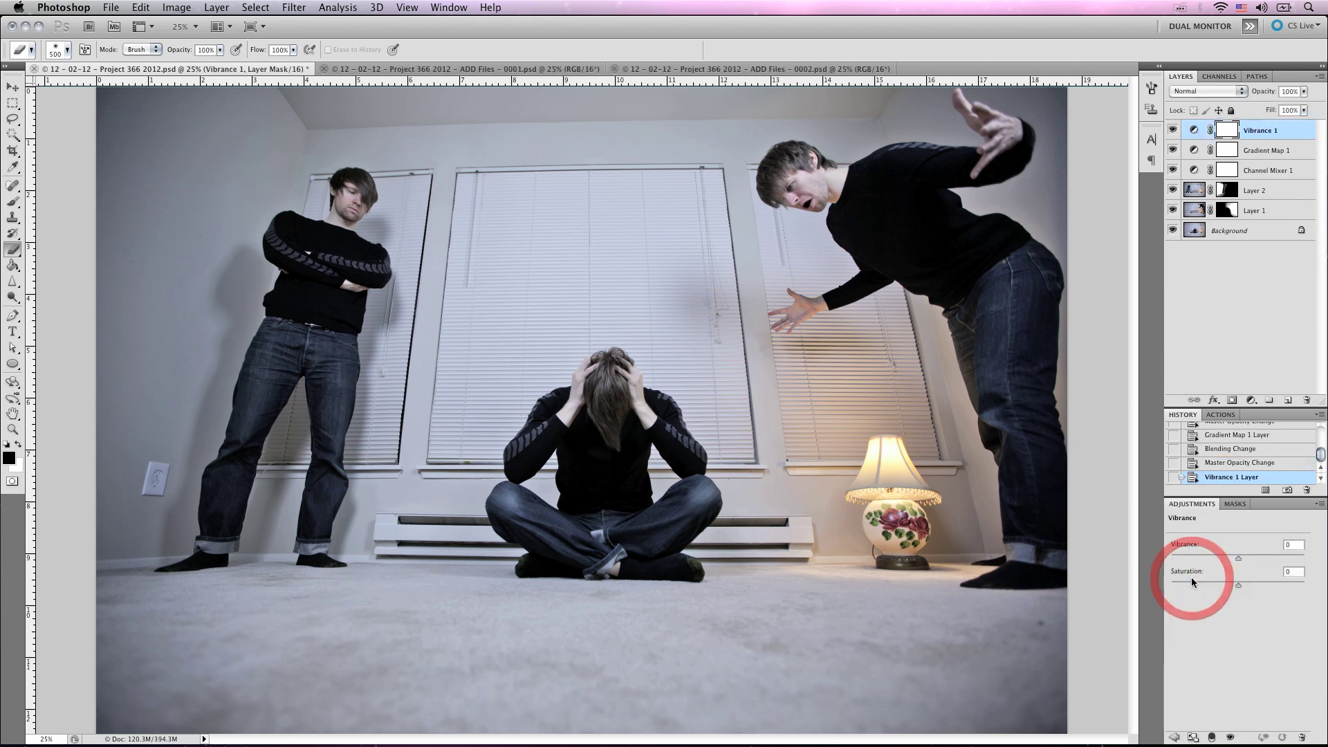
left_click_drag(1252, 559, 1235, 588)
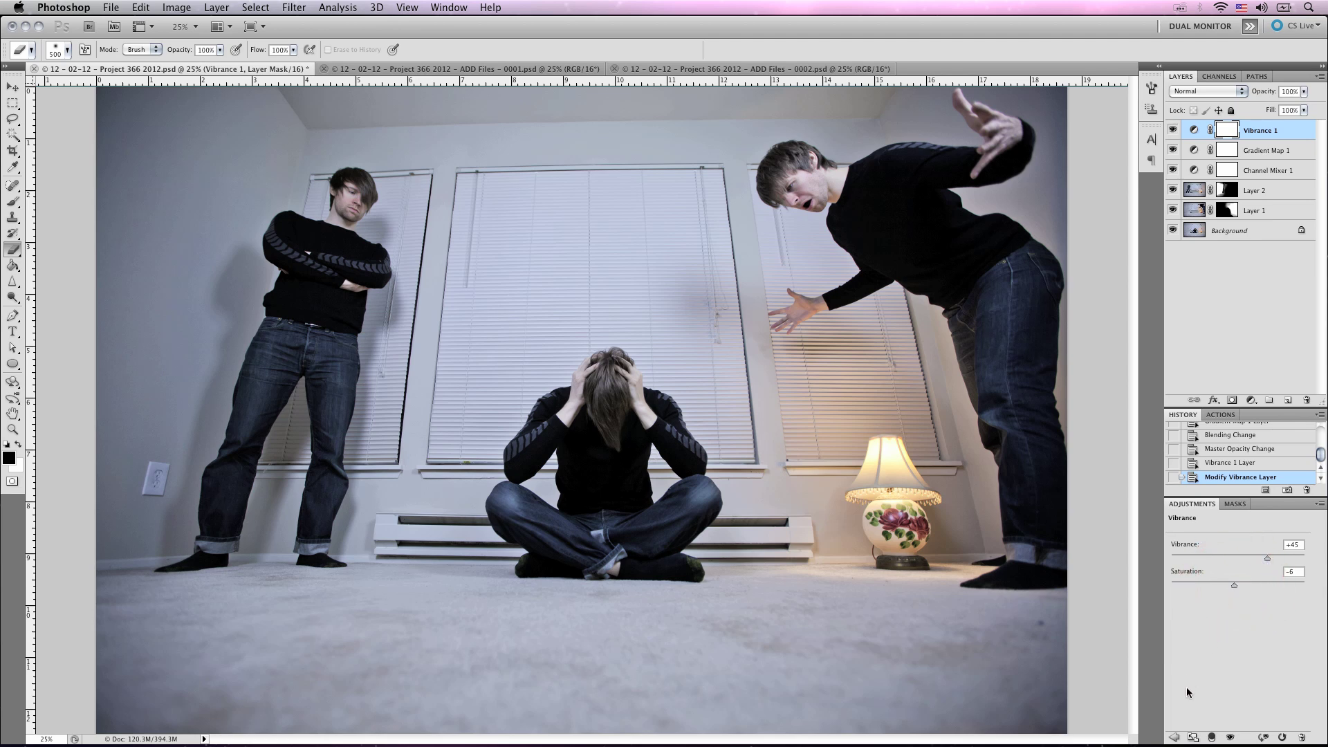
Step: Add a Curves adjustment layer with a raised point brightening the midtones
left_click(1174, 734)
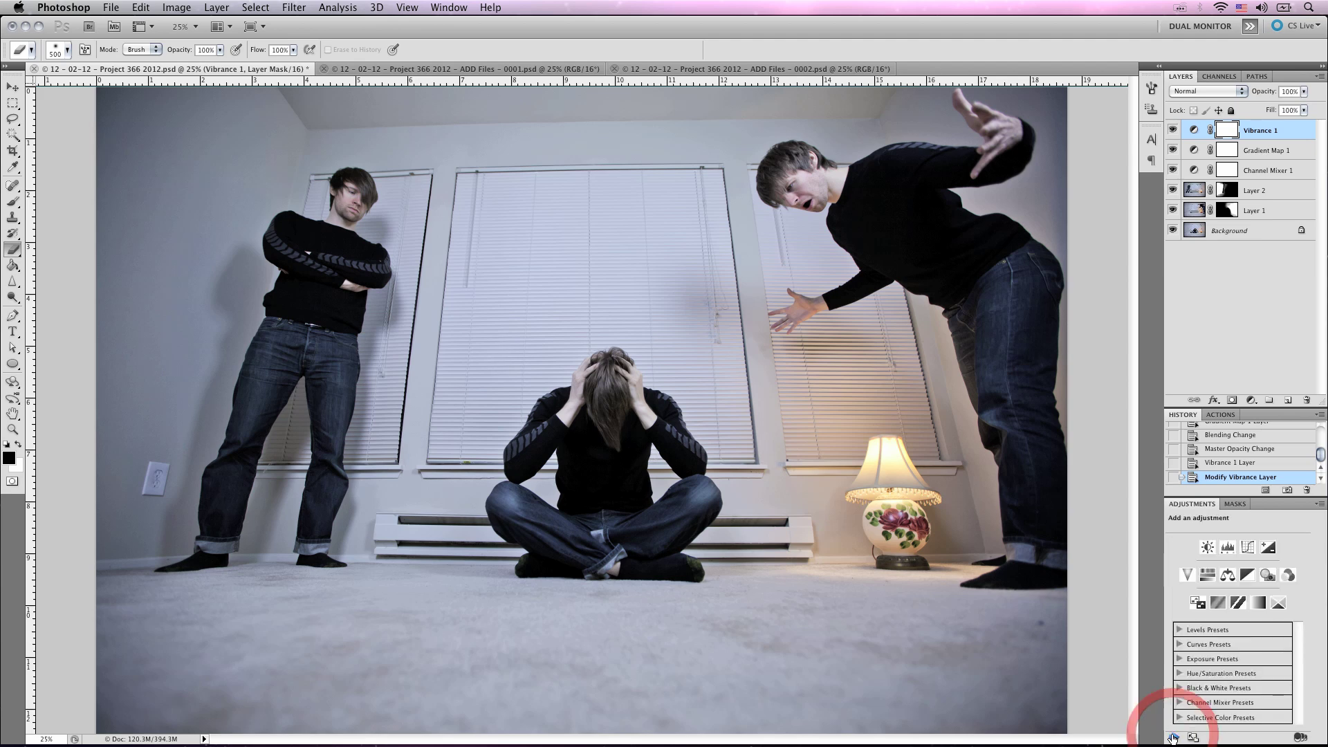
left_click(1246, 547)
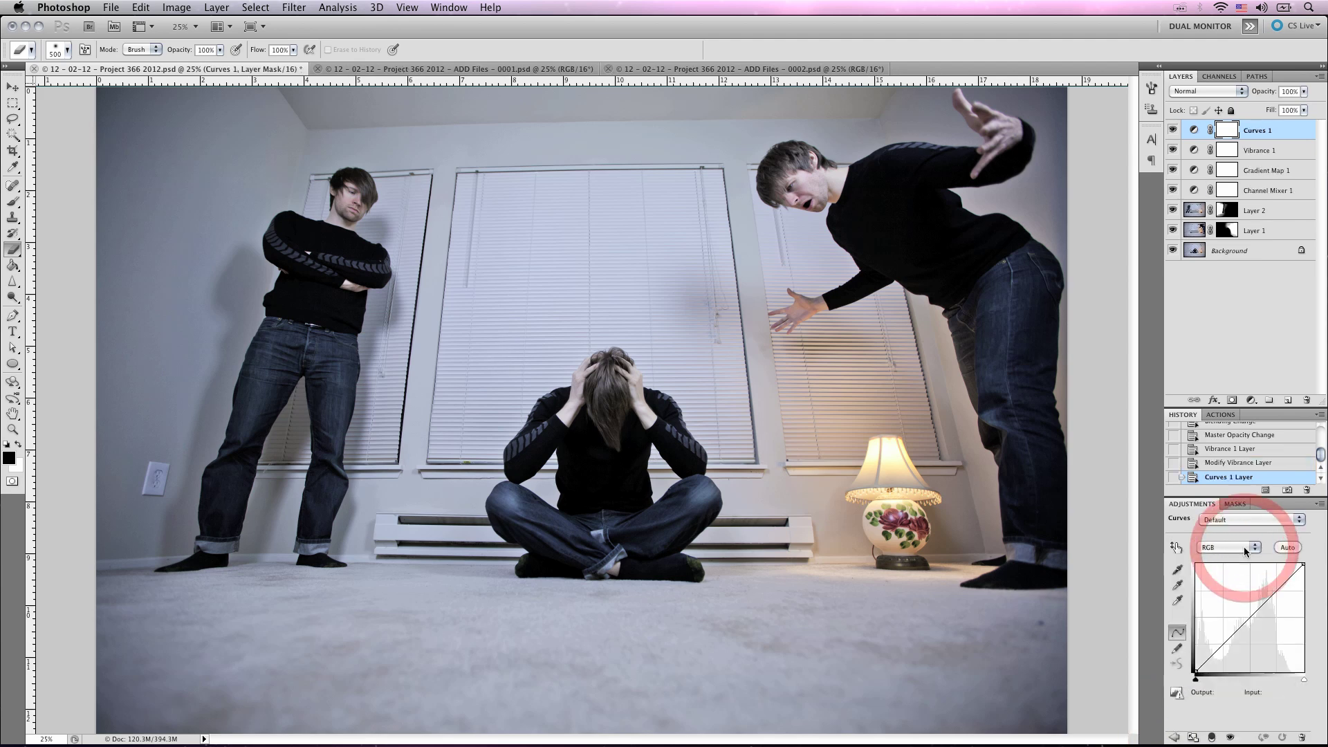
left_click_drag(1251, 617, 1272, 585)
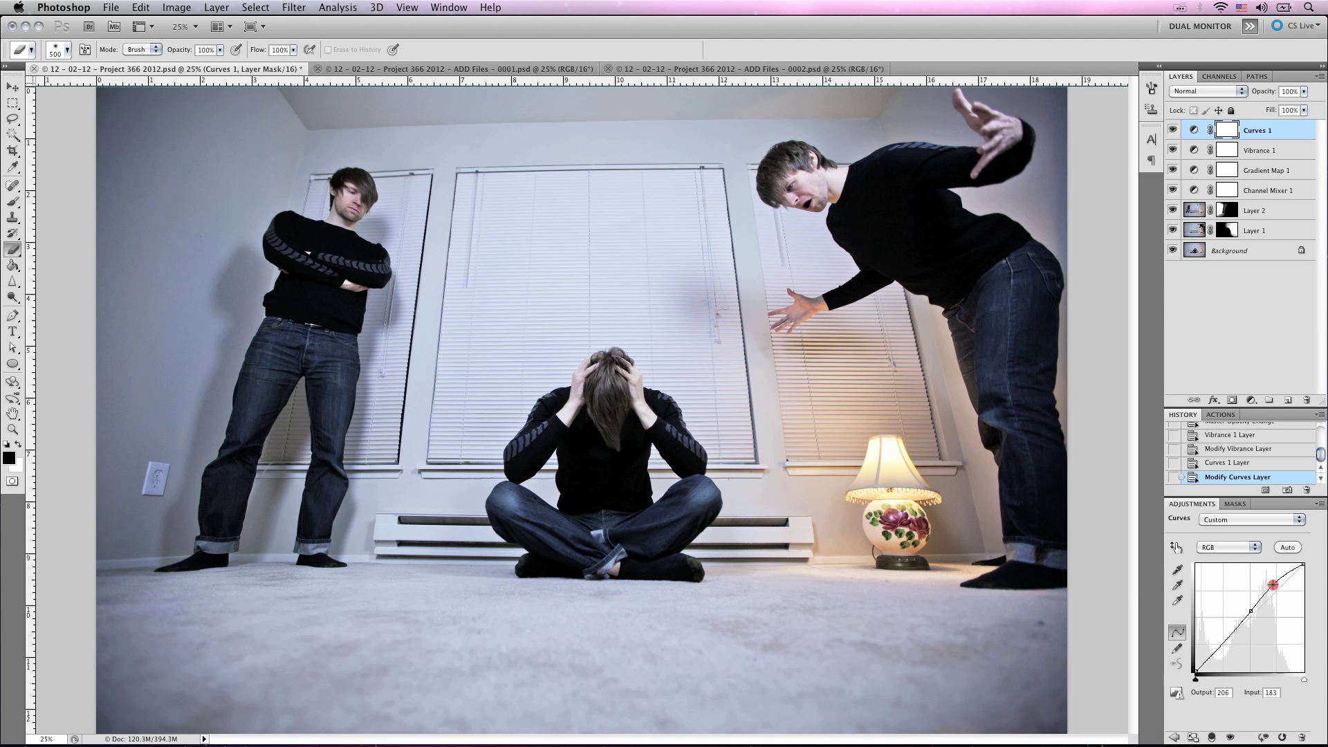
Step: Add a Levels adjustment layer with the white input pulled to 240
left_click(1174, 737)
left_click(1228, 547)
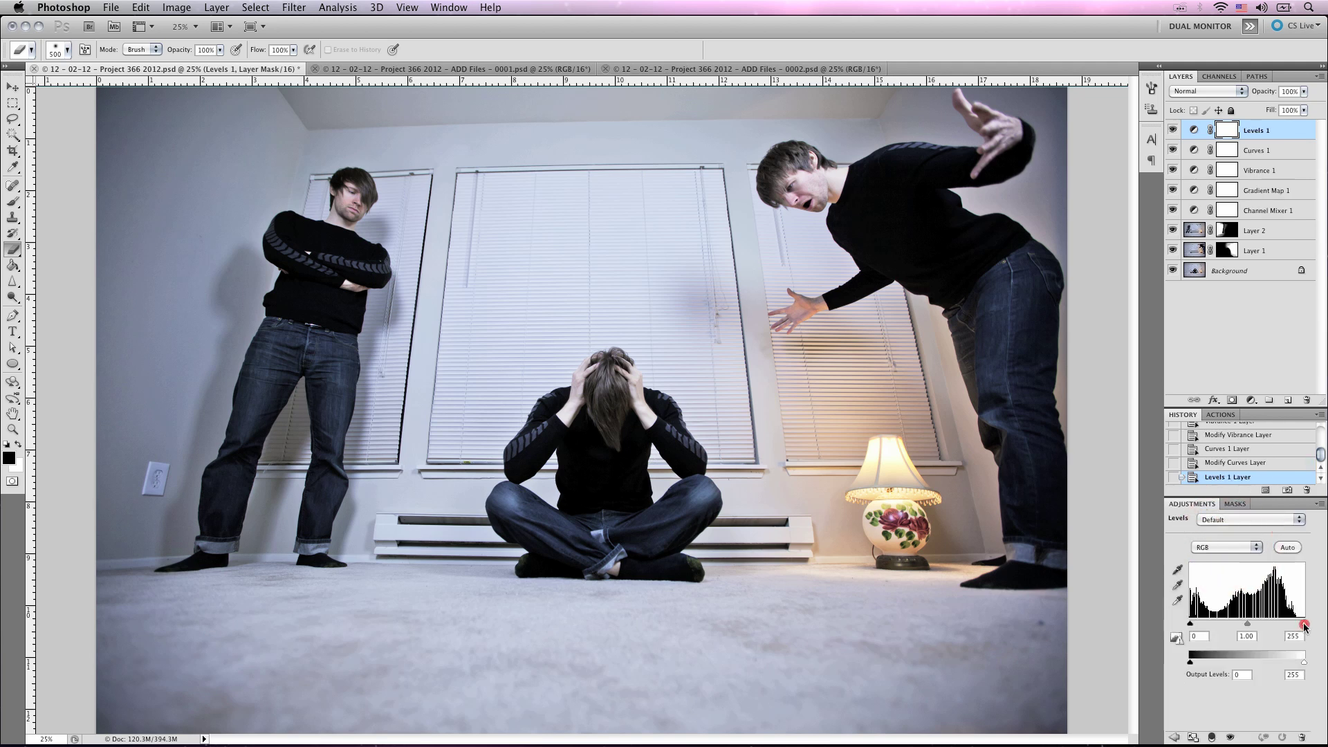
left_click_drag(1304, 625, 1296, 627)
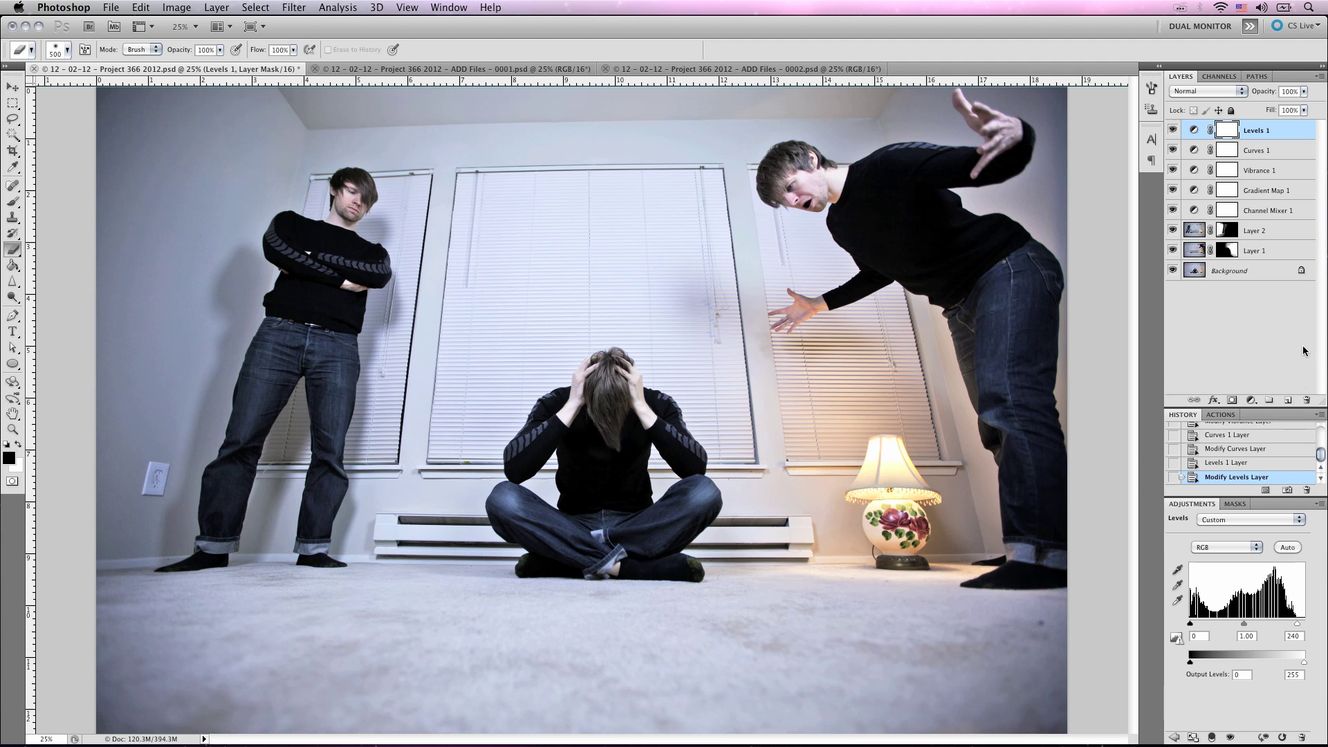
Step: On Layer 1, clone carpet over the floor near the right man's feet and the lamp base
double_click(1191, 504)
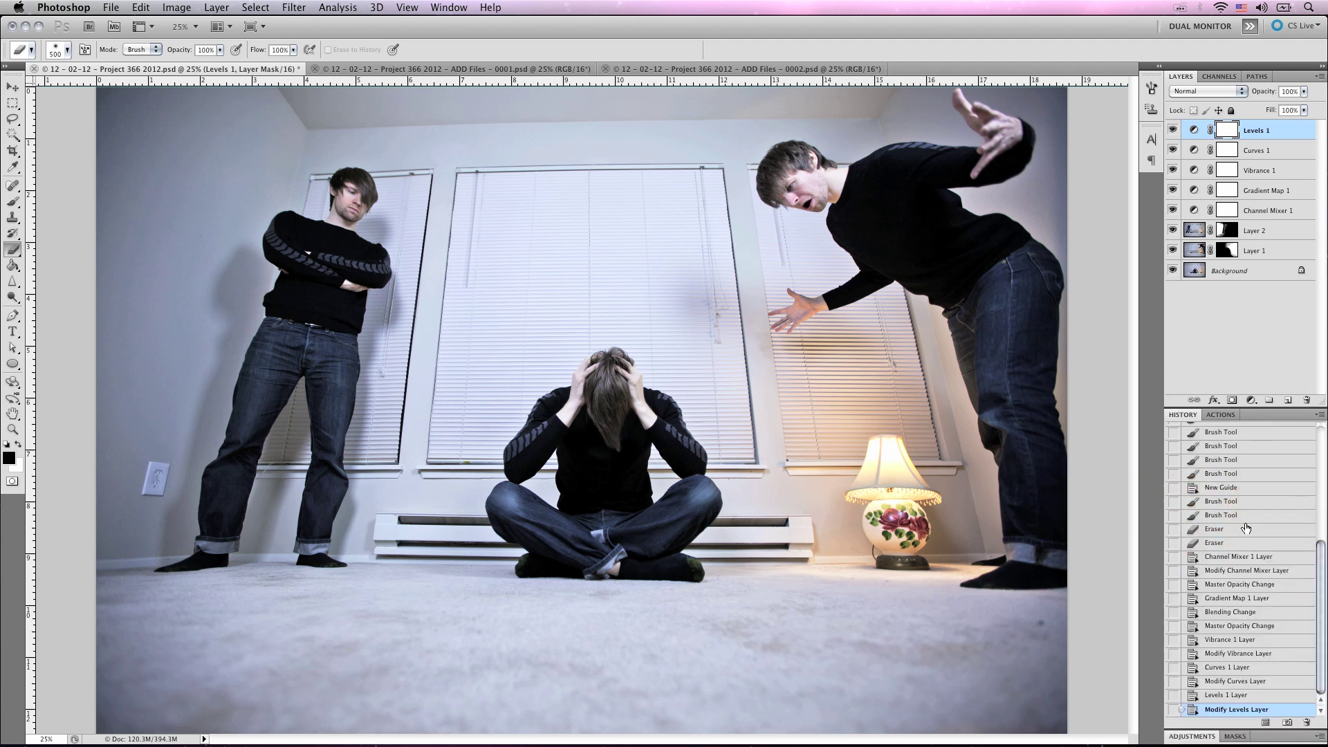
left_click(1312, 517)
left_click(1187, 254)
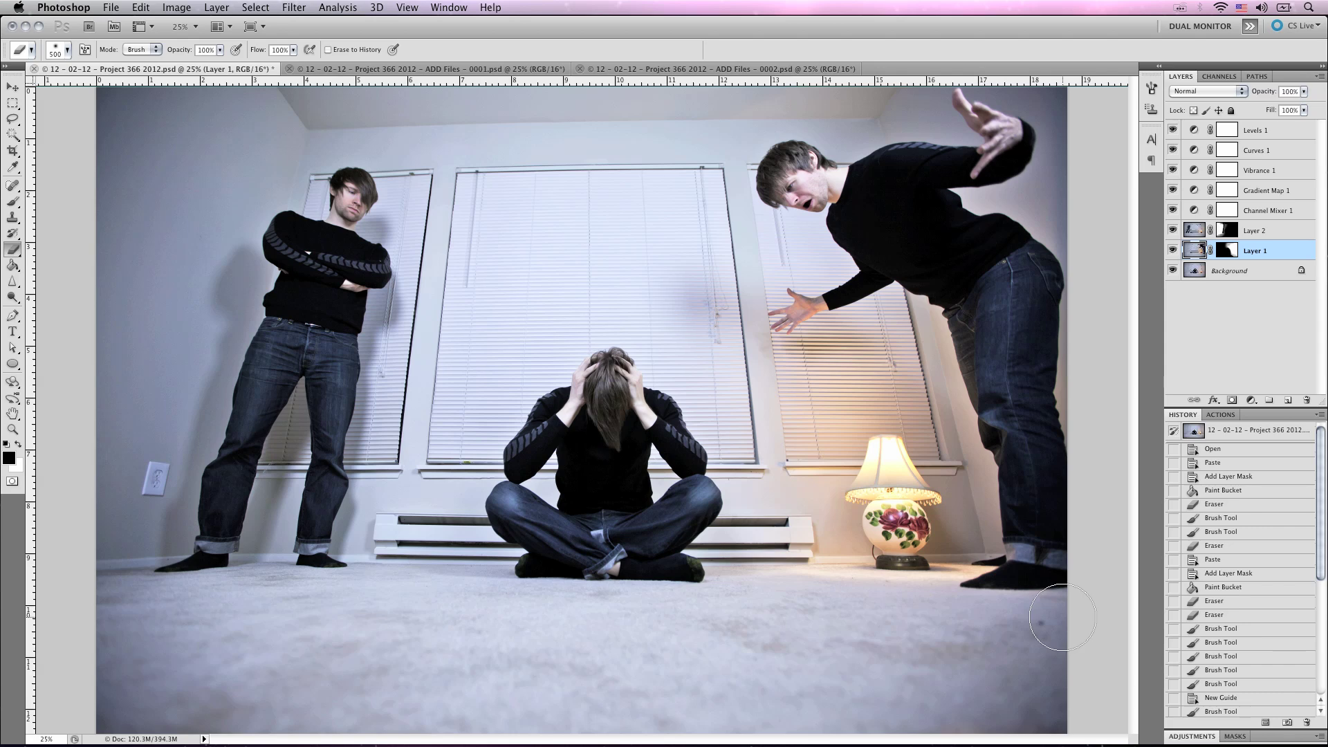
key("s")
key("bracketright")
key("bracketright")
key("bracketright")
key("bracketright")
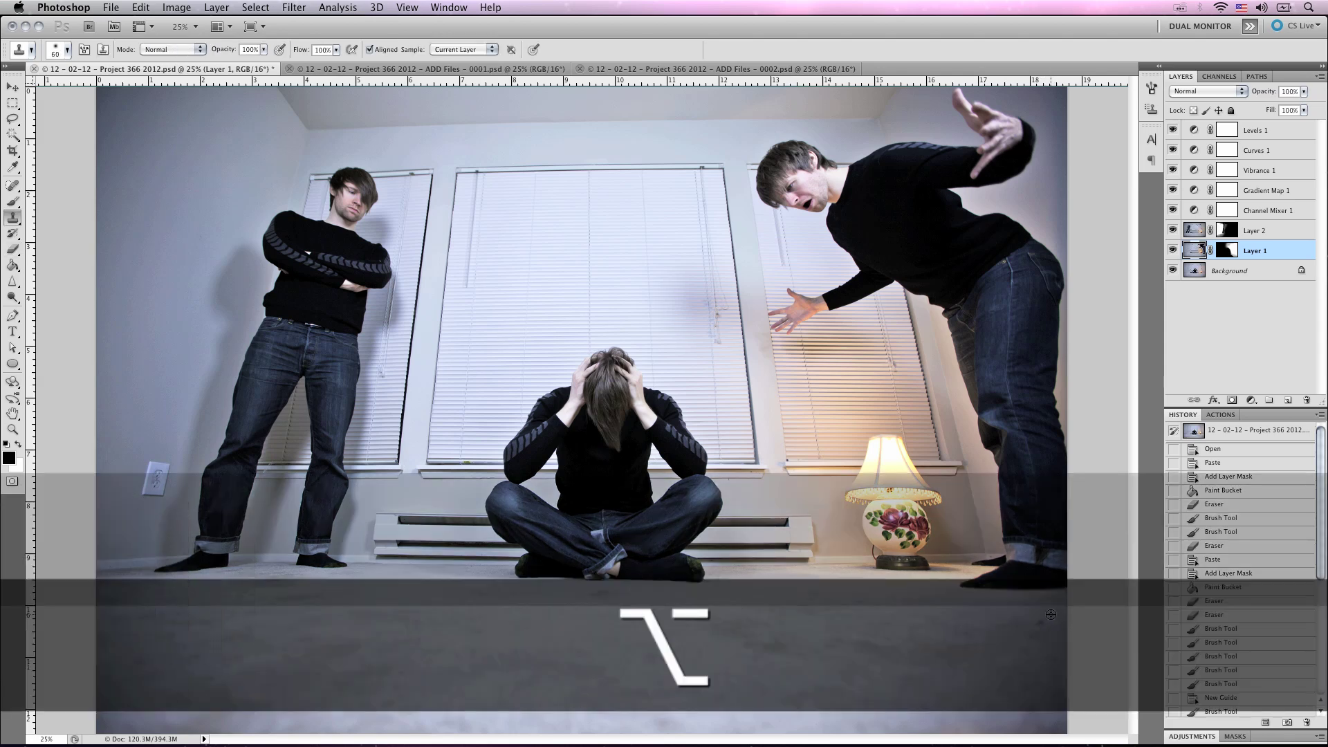
left_click(1045, 620, "alt")
left_click(1039, 621)
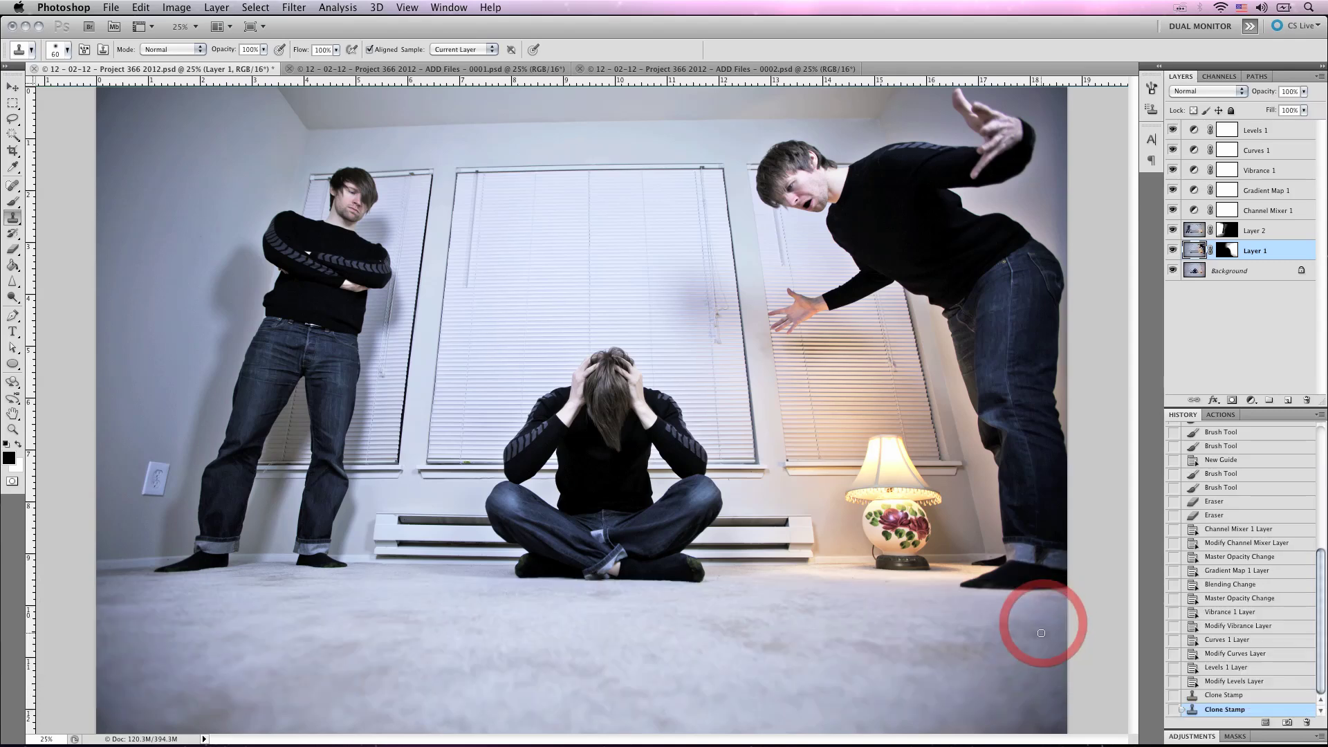
left_click(1038, 623)
left_click(1038, 623)
left_click(895, 574)
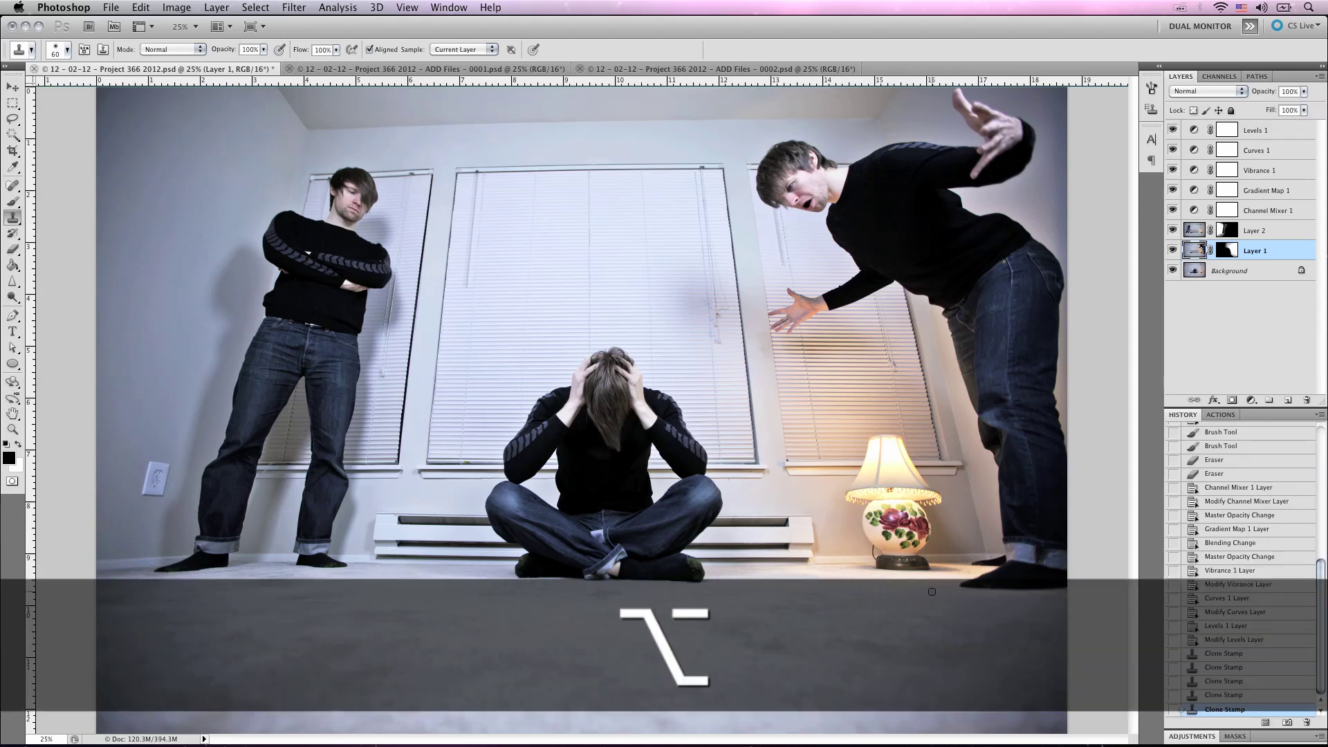
left_click(855, 580)
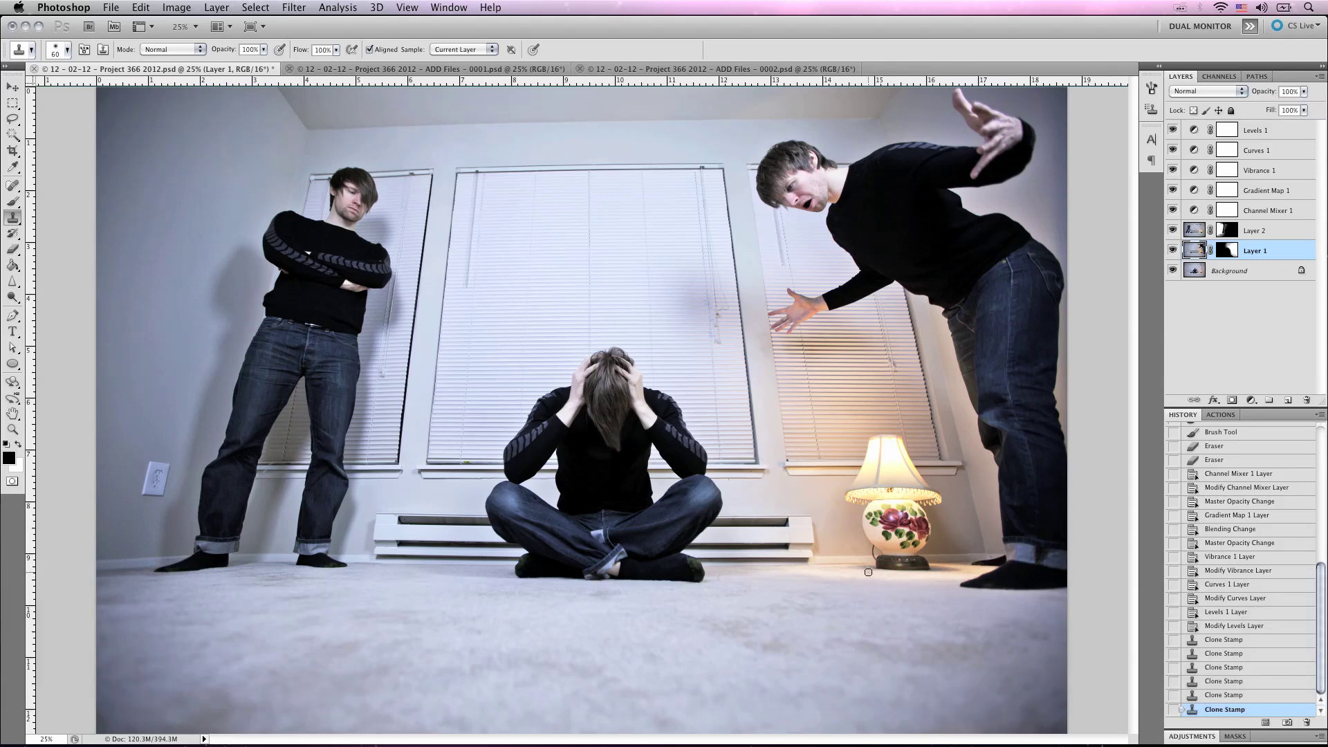
Step: On the Background layer, clone over the floor by the baseboard
left_click(1270, 267)
left_click(726, 576, "alt")
left_click(725, 576)
key("bracketright")
key("bracketleft")
key("bracketleft")
key("bracketleft")
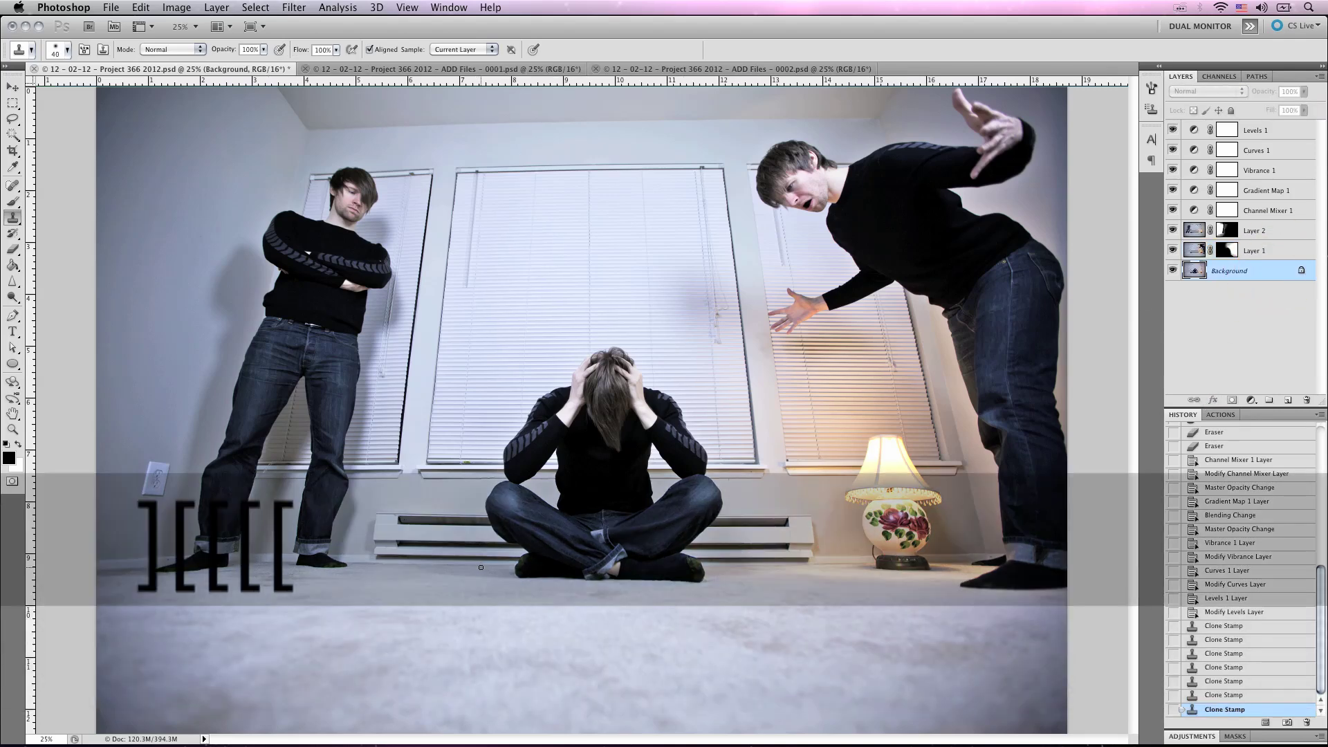
Step: Zoom in on the seated man and clone carpet over the marks beside him
key("z")
left_click(460, 569)
left_click(575, 491)
key("s")
left_click(634, 551, "alt")
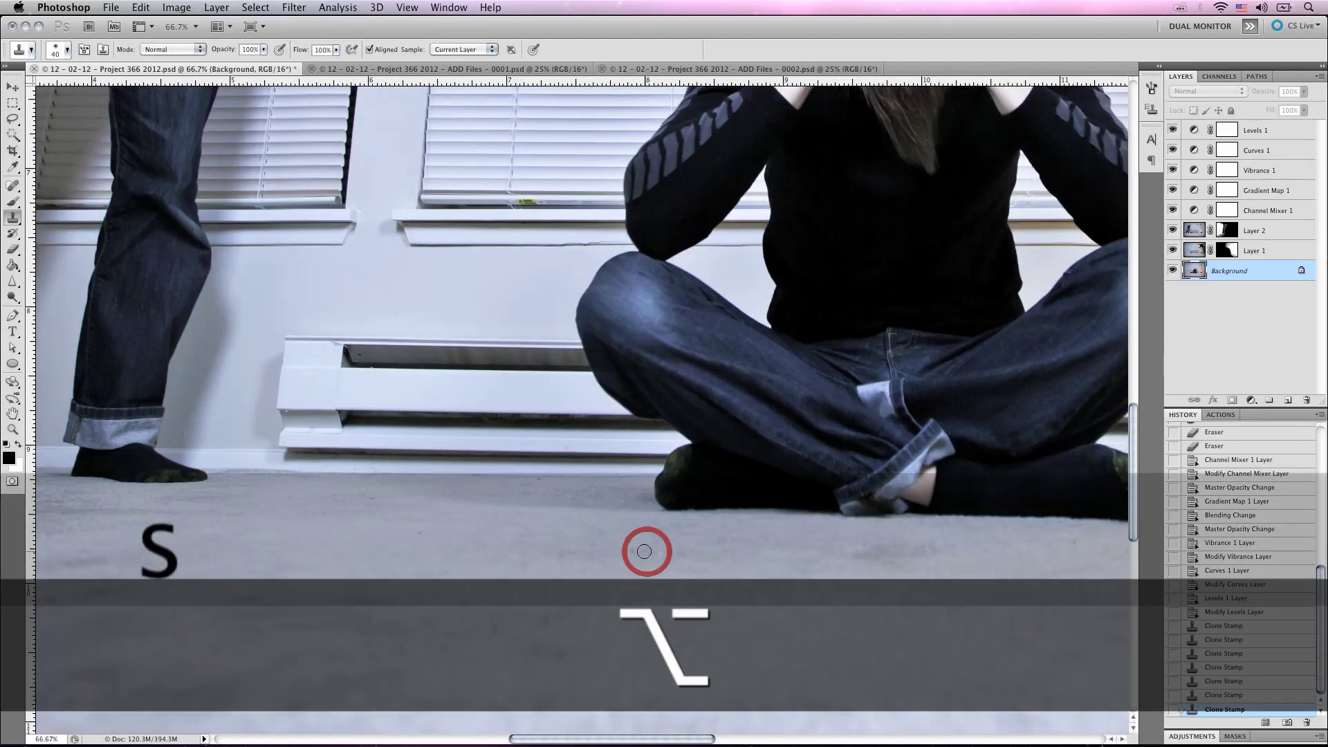
left_click(549, 480)
Step: Clone carpet near and below the seated man's feet, then fit the whole photo in view
left_click(424, 532, "alt")
left_click(381, 501)
left_click(326, 509)
scroll(470, 516, "right", 10)
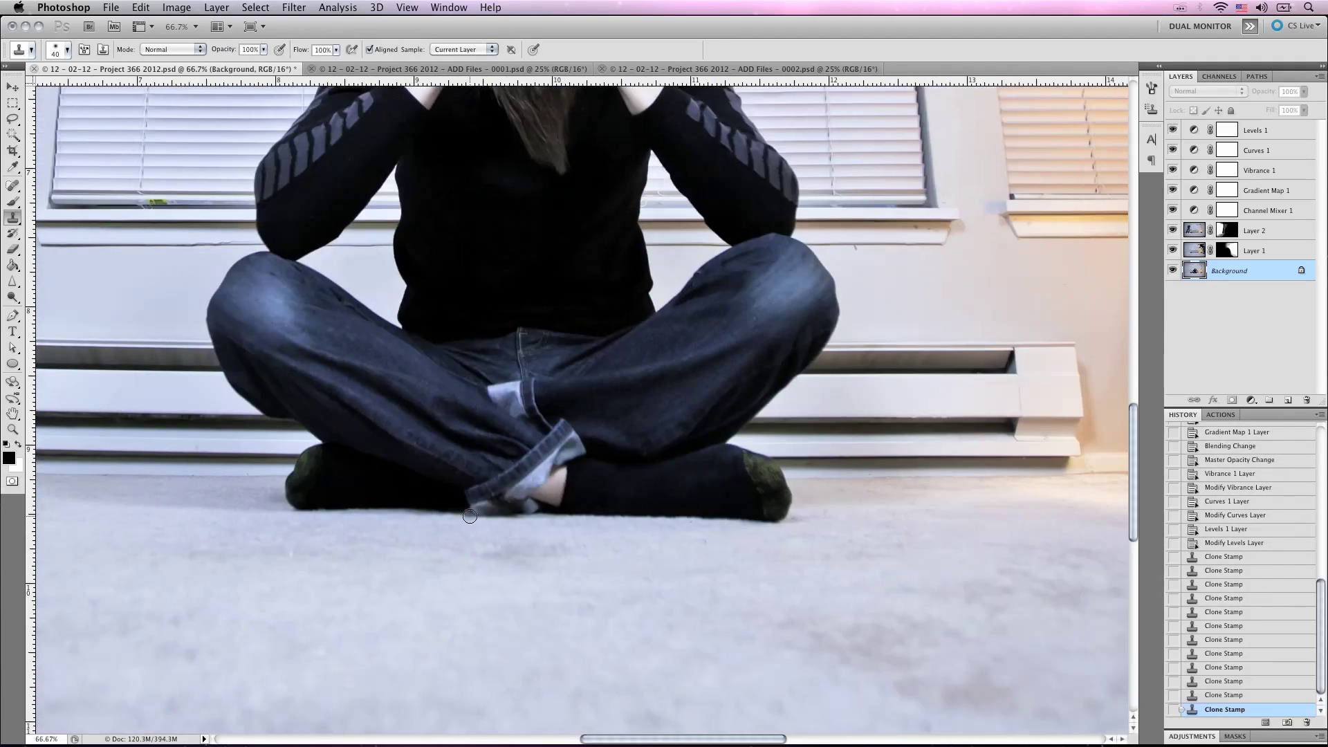
scroll(470, 516, "right", 4)
left_click(553, 536, "alt")
scroll(581, 542, "right", 12)
scroll(581, 542, "left", 17)
left_click(581, 541)
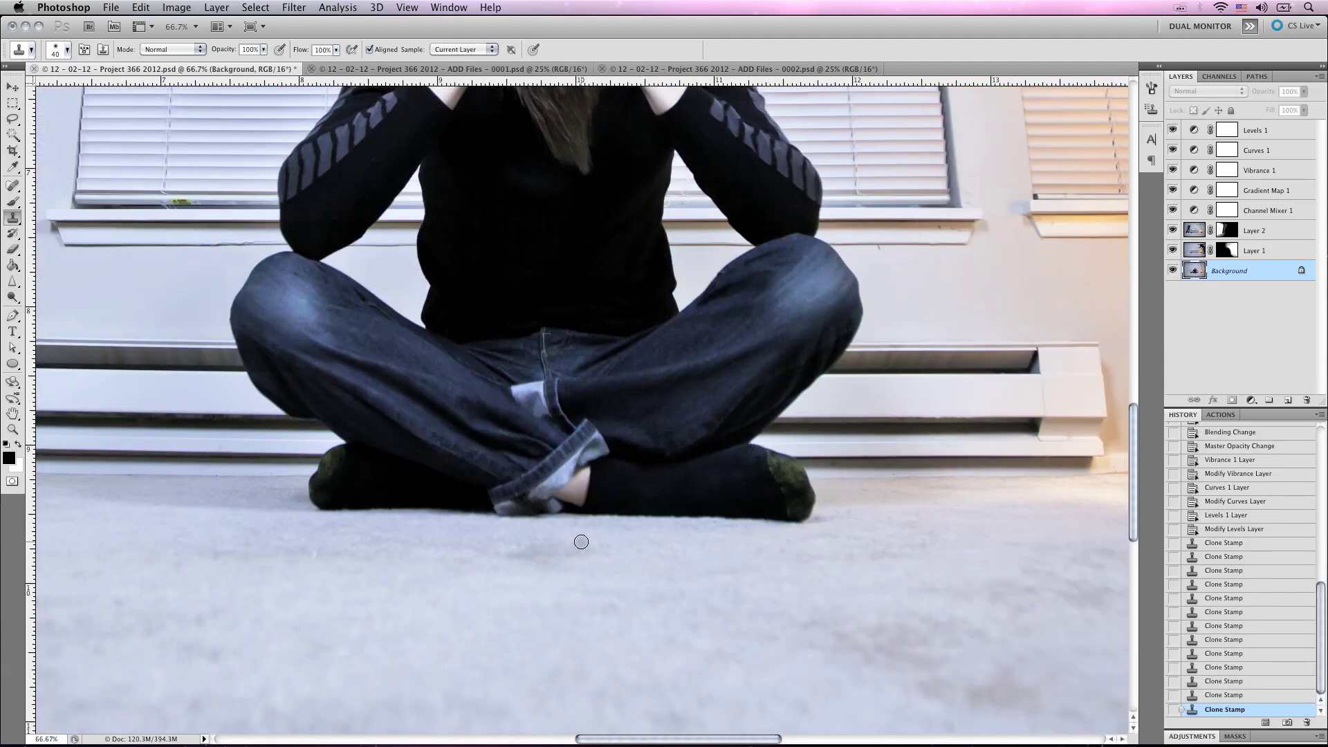
key("z")
left_click(581, 542, "alt")
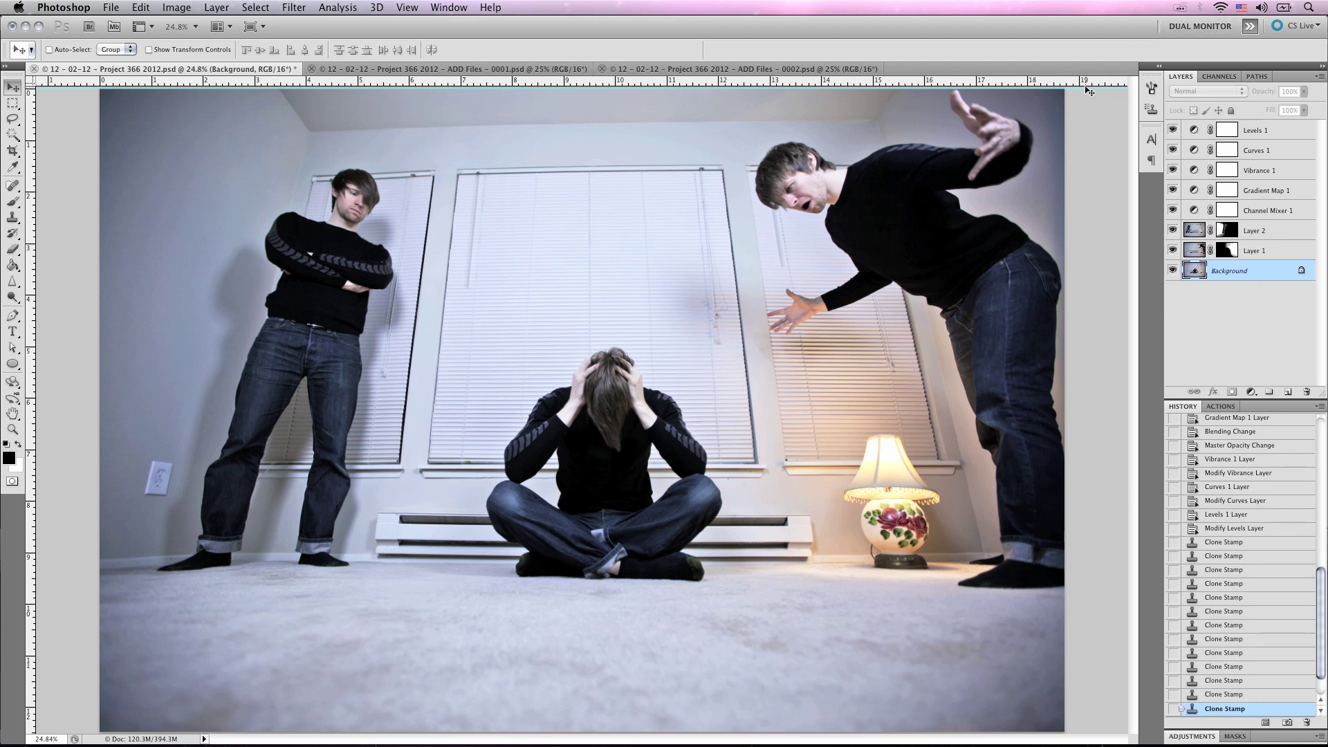
Step: Remove the top guide and brush Layer 2's mask to fade the left man's torso and legs translucent
left_click_drag(1085, 88, 1084, 27)
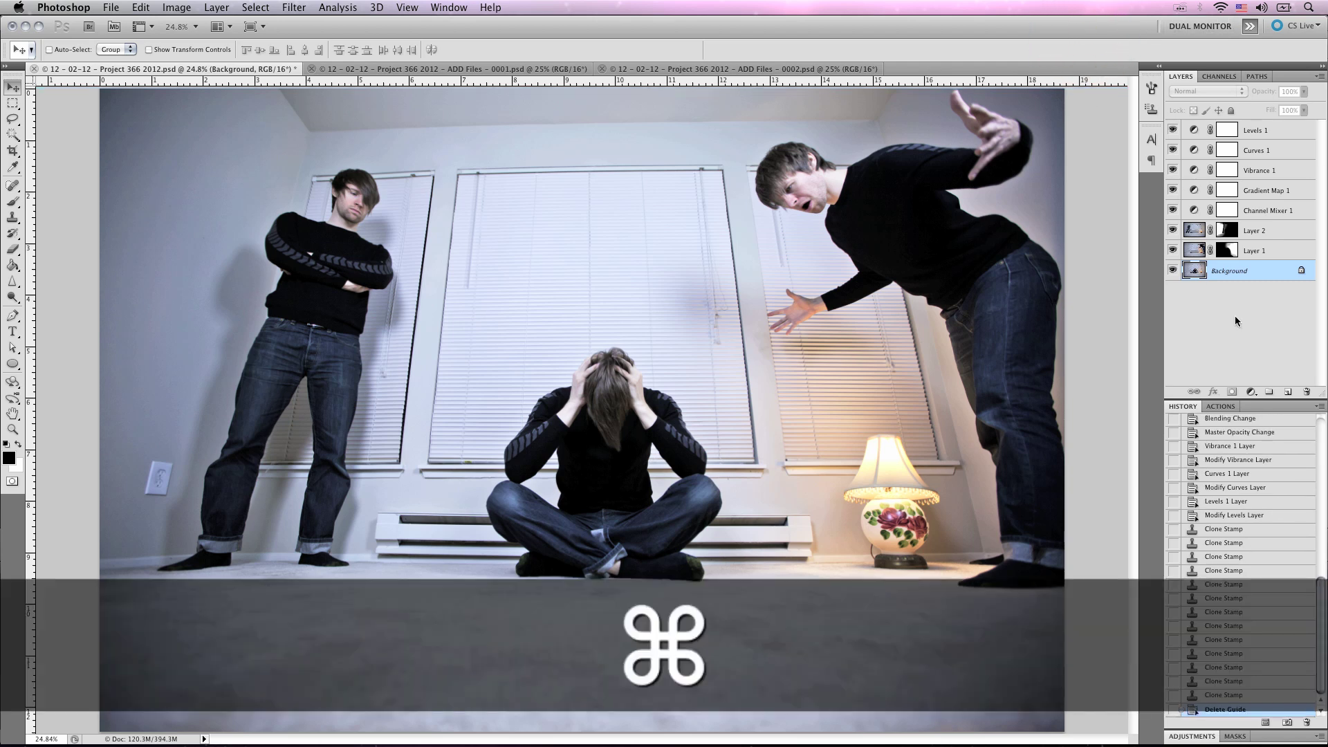
left_click(1271, 230)
left_click(1228, 232)
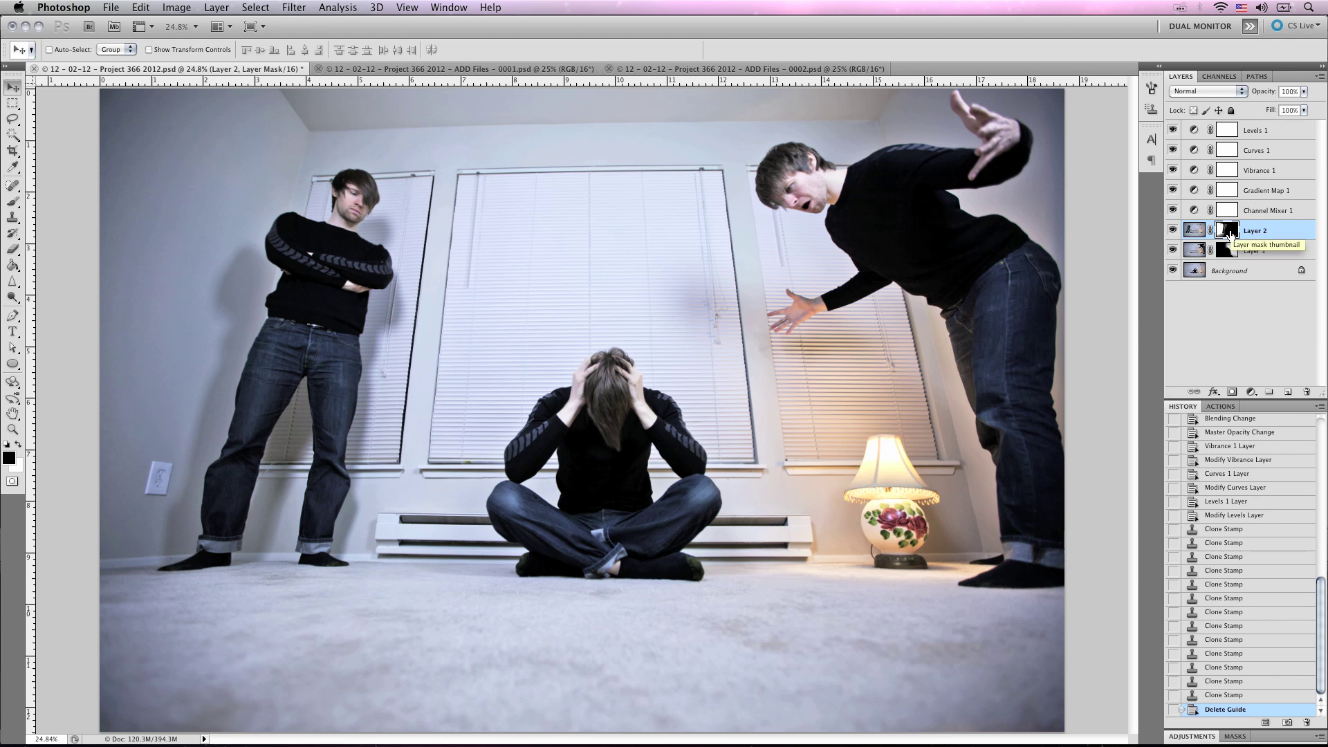
key("b")
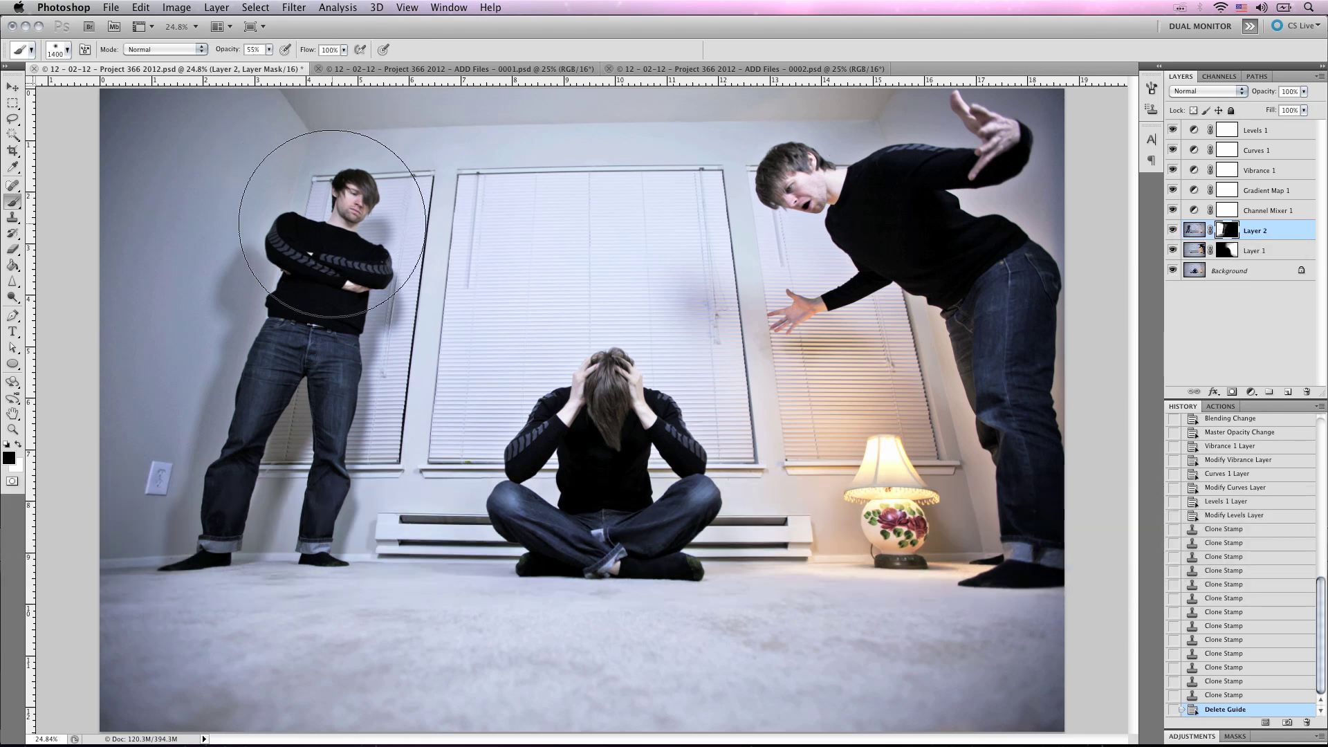
left_click(334, 225)
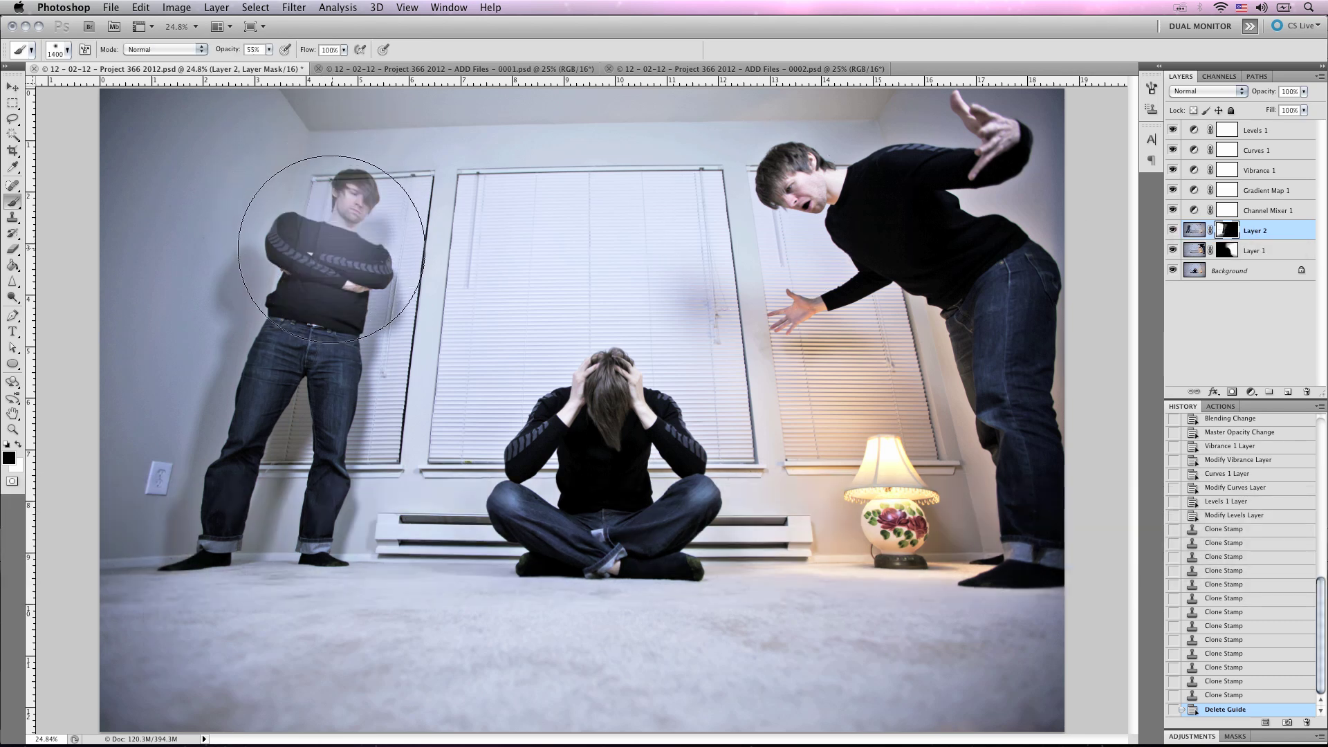
mouse_move(331, 251)
left_mouse_down()
mouse_move(282, 410)
mouse_move(177, 539)
mouse_move(219, 550)
mouse_move(260, 546)
mouse_move(266, 531)
mouse_move(279, 450)
mouse_move(235, 337)
mouse_move(299, 181)
mouse_move(328, 178)
mouse_move(325, 213)
mouse_move(268, 437)
mouse_move(245, 509)
mouse_move(172, 569)
mouse_move(157, 645)
mouse_move(166, 672)
mouse_move(140, 547)
mouse_move(170, 210)
mouse_move(166, 119)
left_mouse_up()
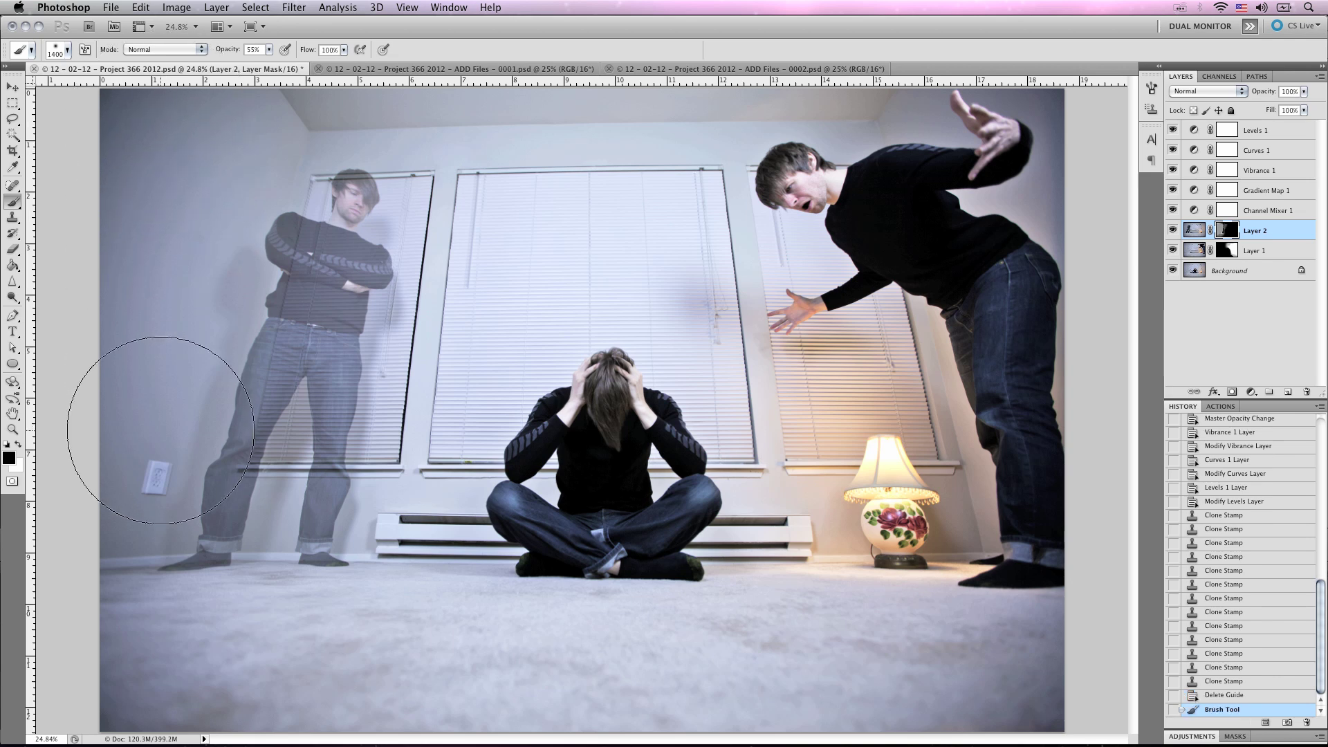
key("bracketleft")
key("bracketleft")
key("bracketleft")
key("bracketleft")
key("bracketleft")
key("bracketleft")
key("bracketleft")
key("bracketleft")
key("bracketleft")
key("bracketleft")
key("bracketleft")
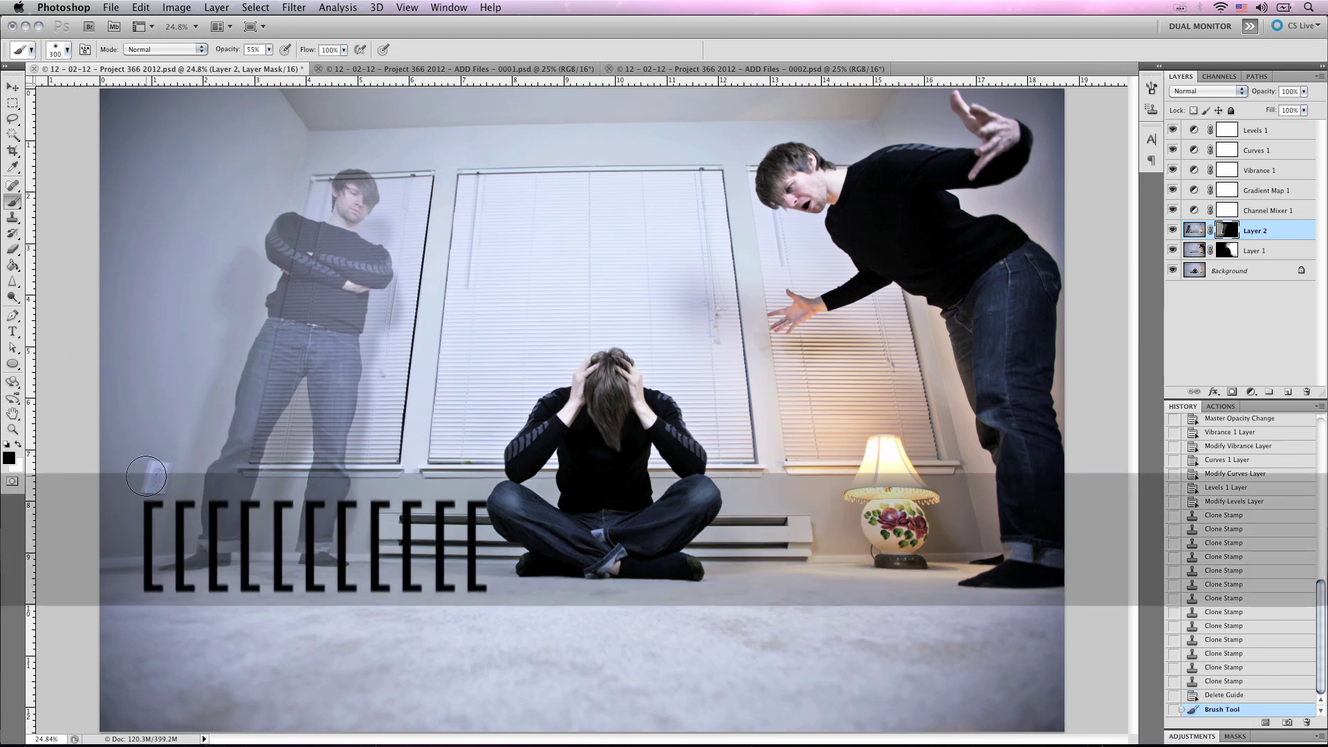
Step: Paint Layer 2's mask over the wall outlet with several small dabs
left_click(157, 475)
left_click(155, 470)
left_click(153, 482)
left_click(145, 477)
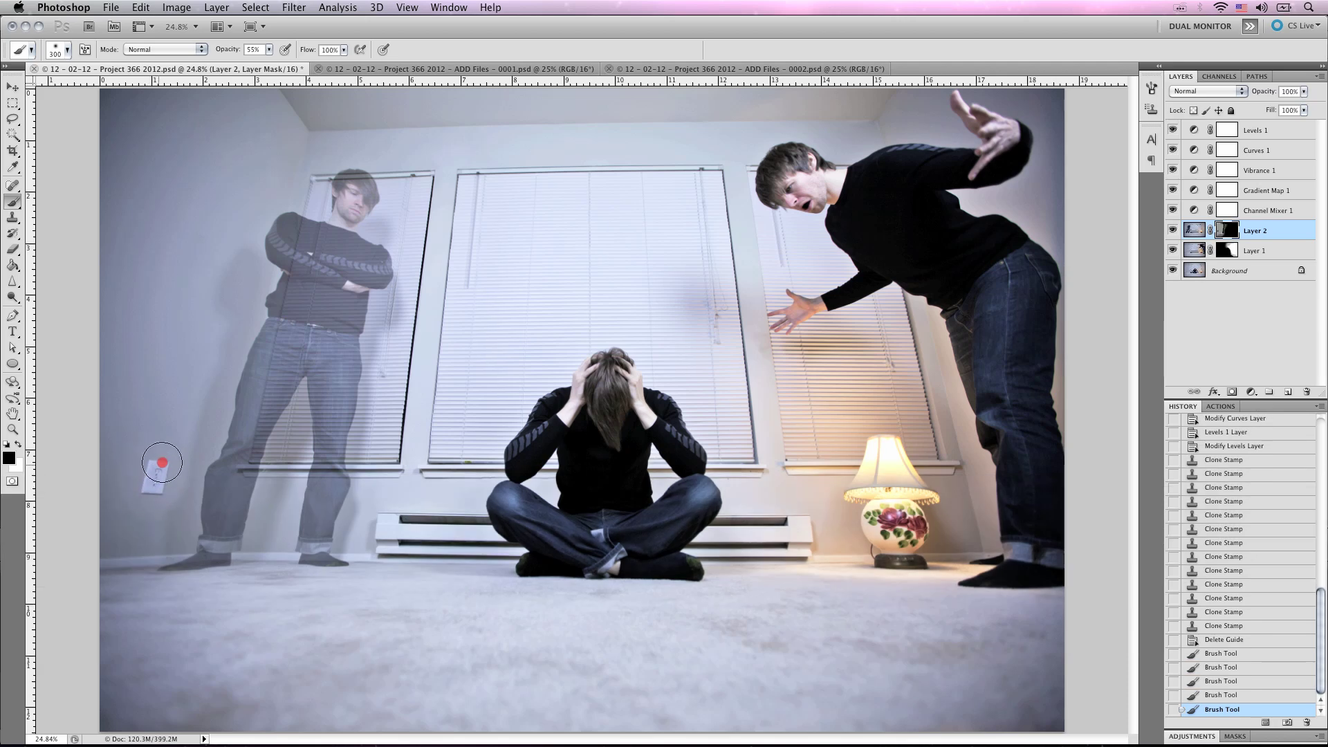
left_click(160, 462)
Step: At full opacity, mask the ghost's head and the left window edge, then drop opacity to 41%
left_click(301, 186)
left_click_drag(269, 49, 314, 59)
left_click(301, 188)
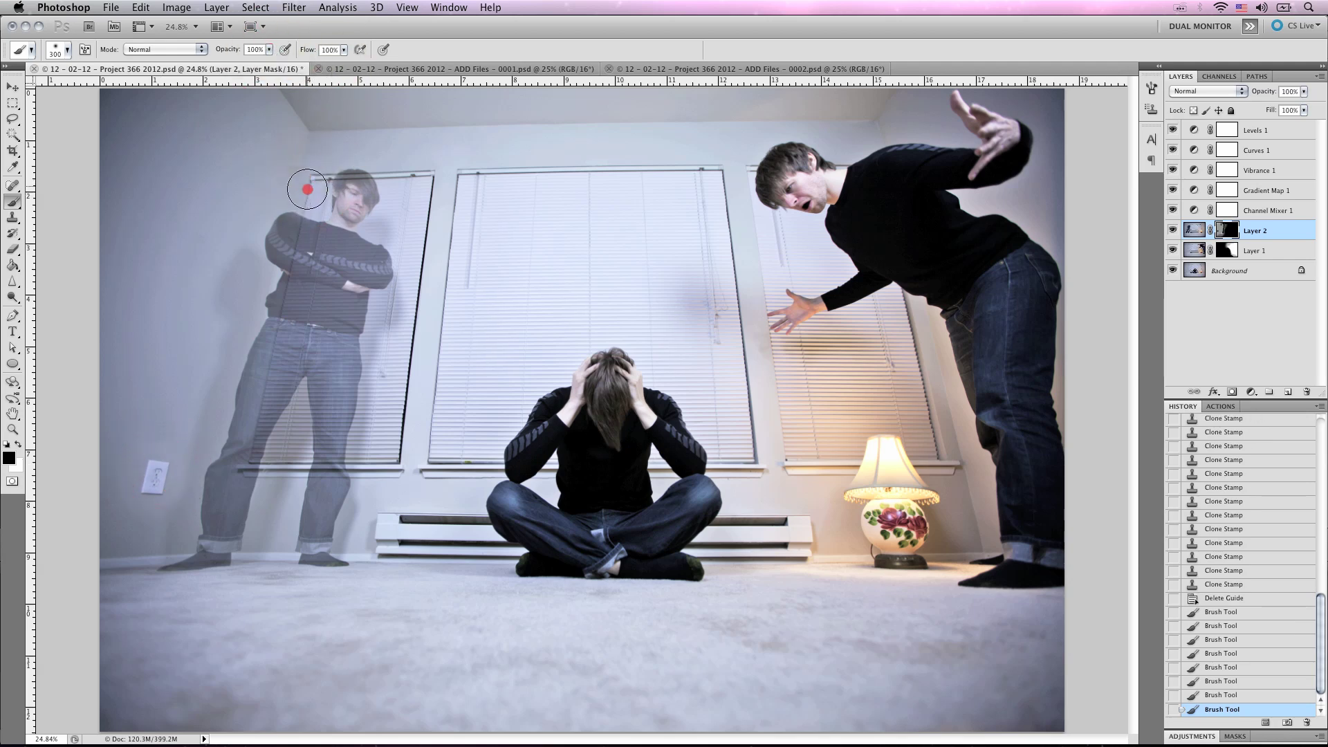
left_click(305, 188)
mouse_move(427, 178)
left_mouse_down()
mouse_move(417, 340)
mouse_move(392, 433)
mouse_move(410, 436)
mouse_move(404, 470)
left_mouse_up()
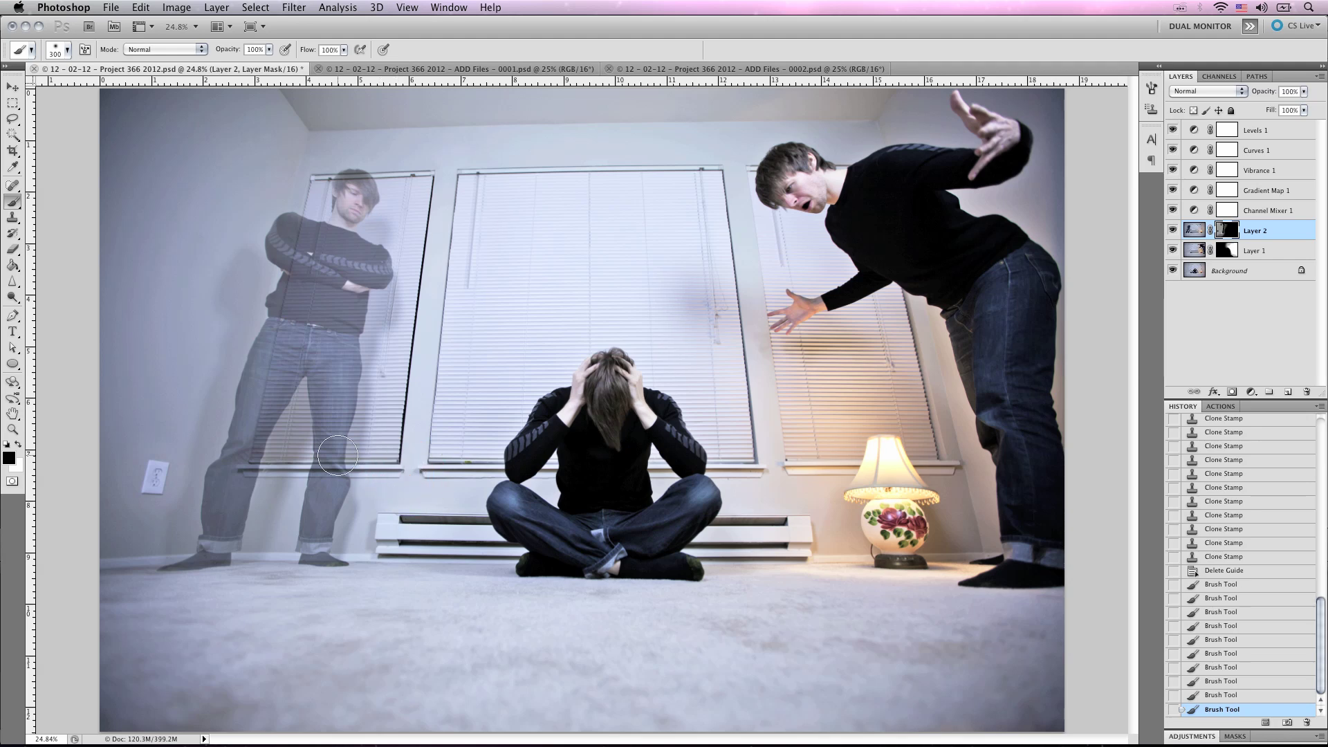
key("bracketright")
key("bracketright")
key("bracketright")
key("bracketright")
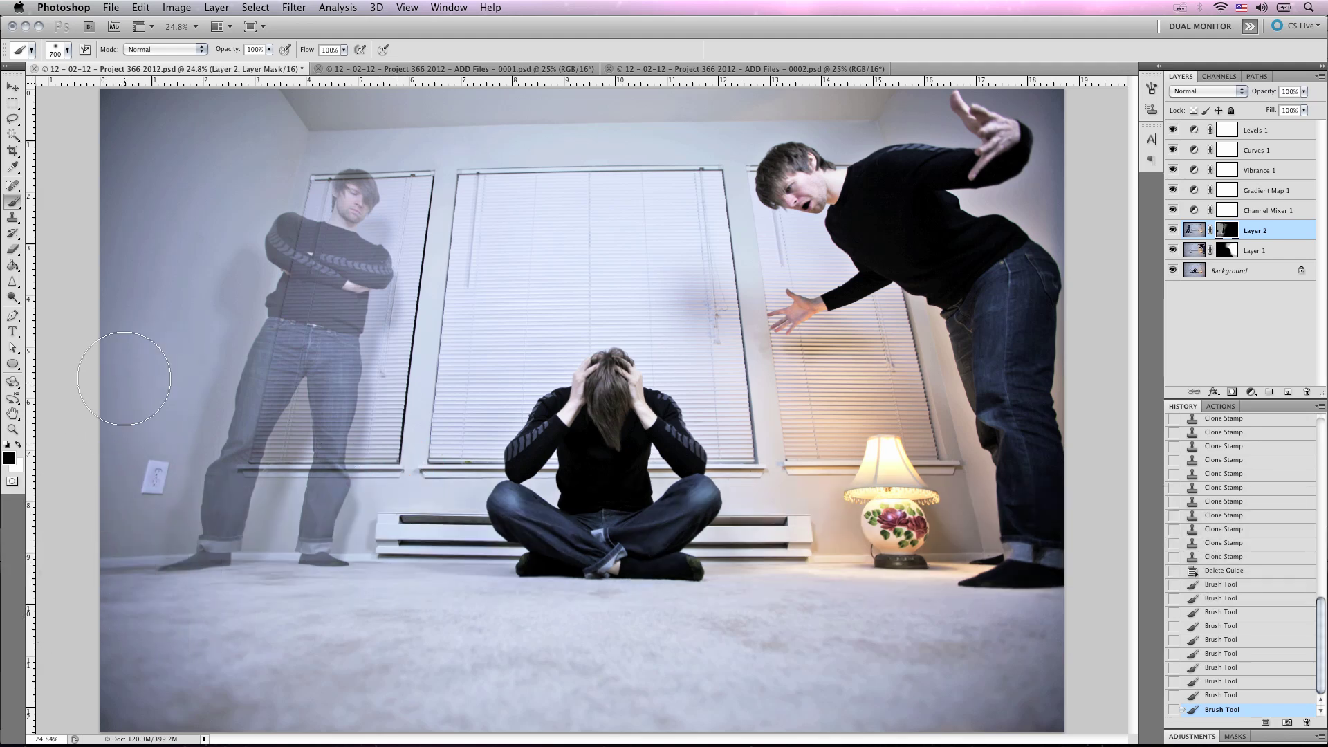
left_click(138, 117)
key("4")
key("1")
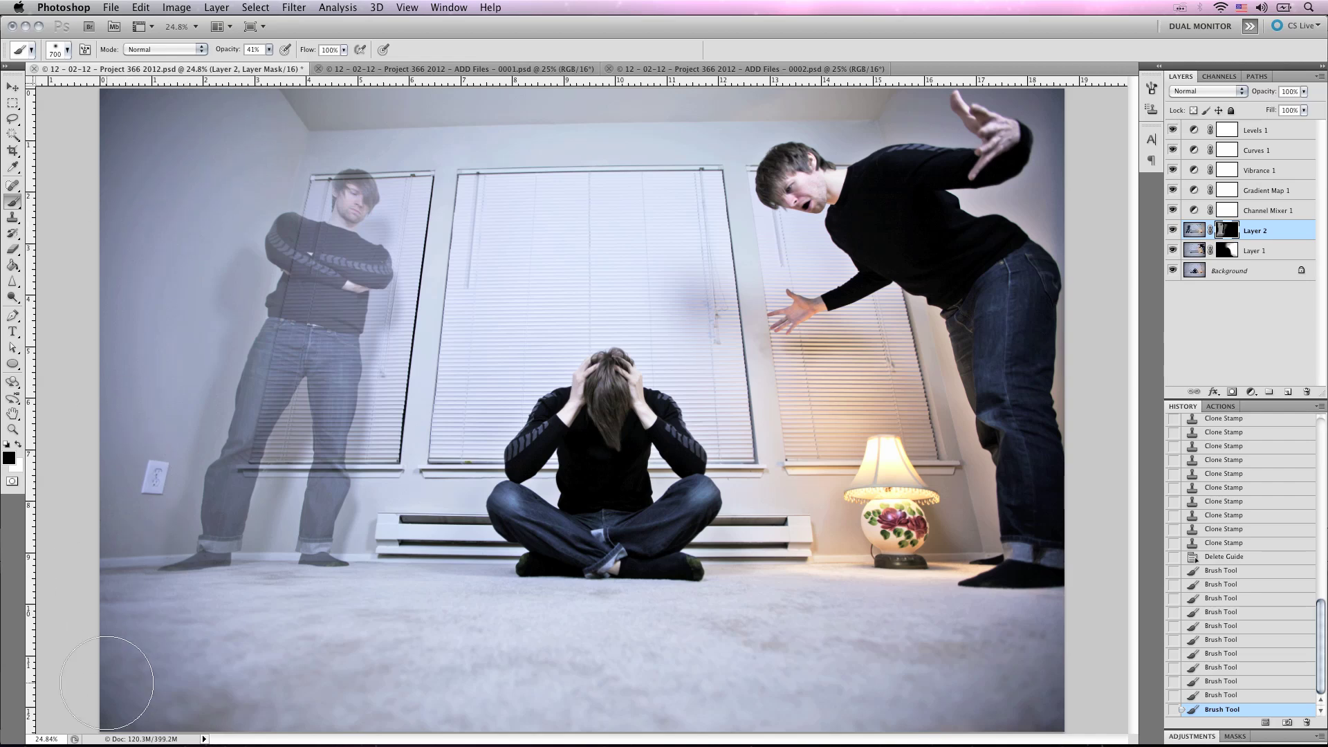
Step: Paint Layer 1's mask at 55% opacity to fade the right-hand man
left_click(1226, 250)
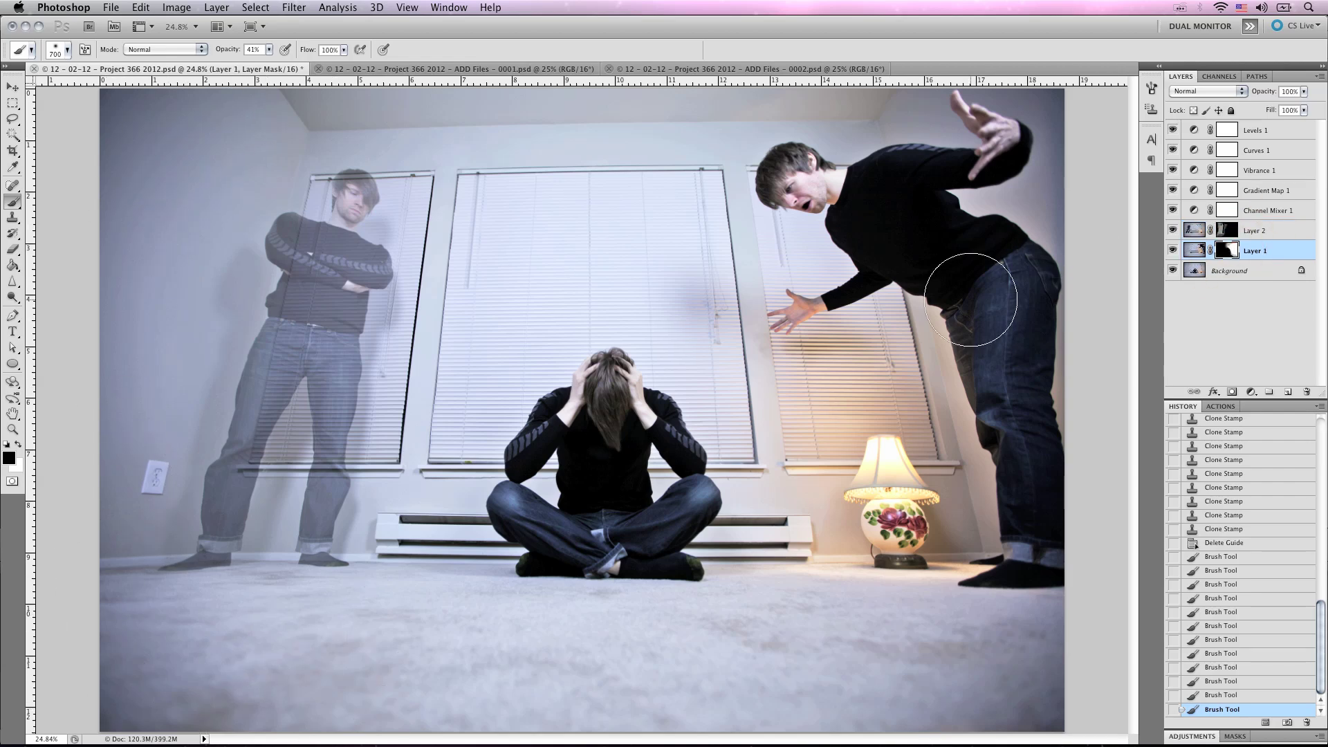
key("bracketright")
key("bracketright")
key("bracketright")
key("bracketright")
key("bracketright")
key("bracketright")
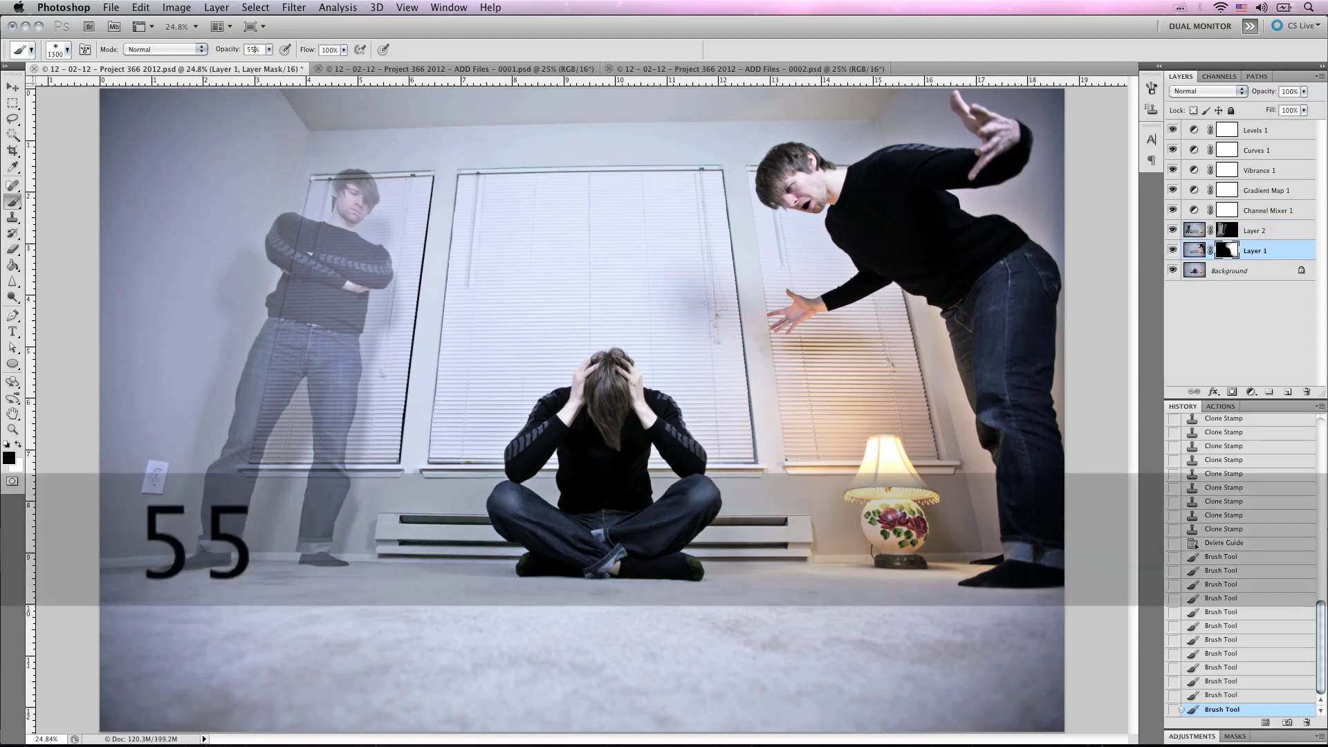
key("5")
key("5")
key("Return")
mouse_move(853, 237)
left_mouse_down()
mouse_move(948, 178)
mouse_move(1029, 582)
mouse_move(892, 304)
mouse_move(829, 222)
mouse_move(975, 145)
mouse_move(1062, 548)
mouse_move(1037, 553)
left_mouse_up()
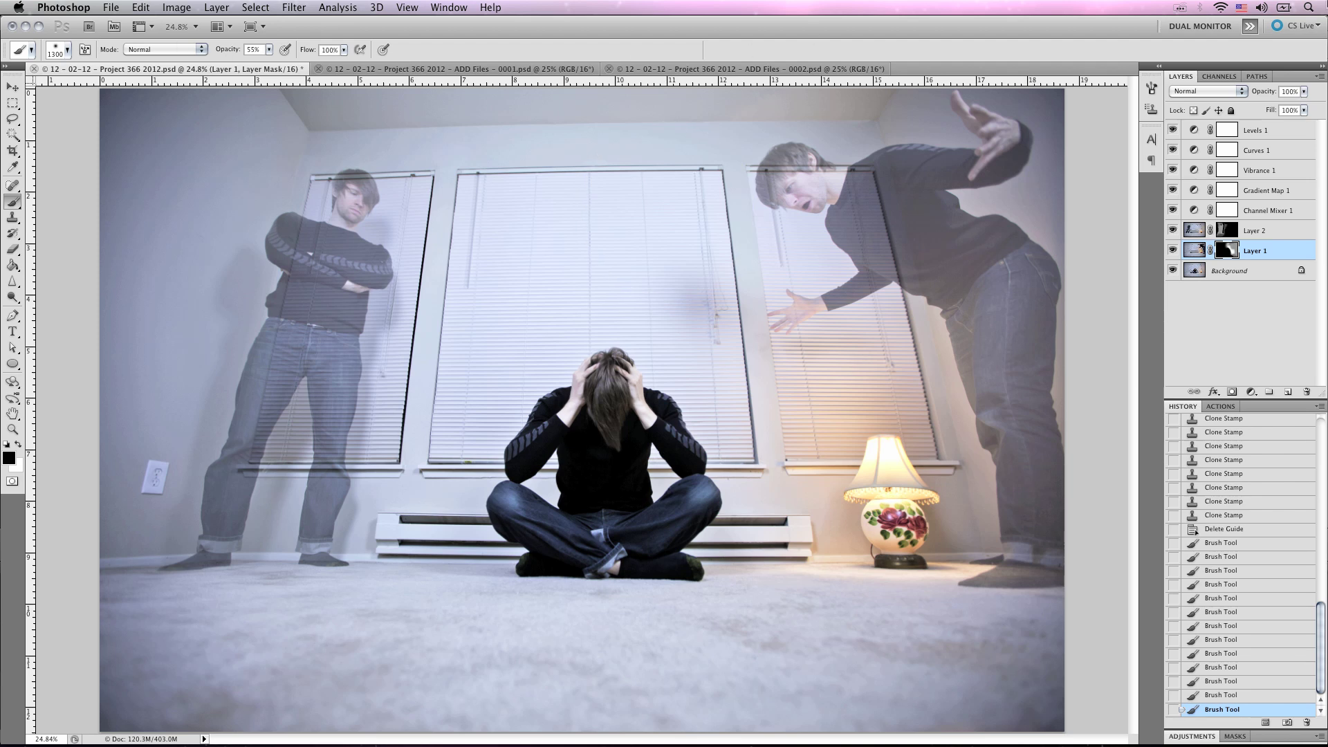
Step: Undo that stroke, then with an 800 px brush blend the floor and remove the blinds smudge
key("super+z")
key("super+z")
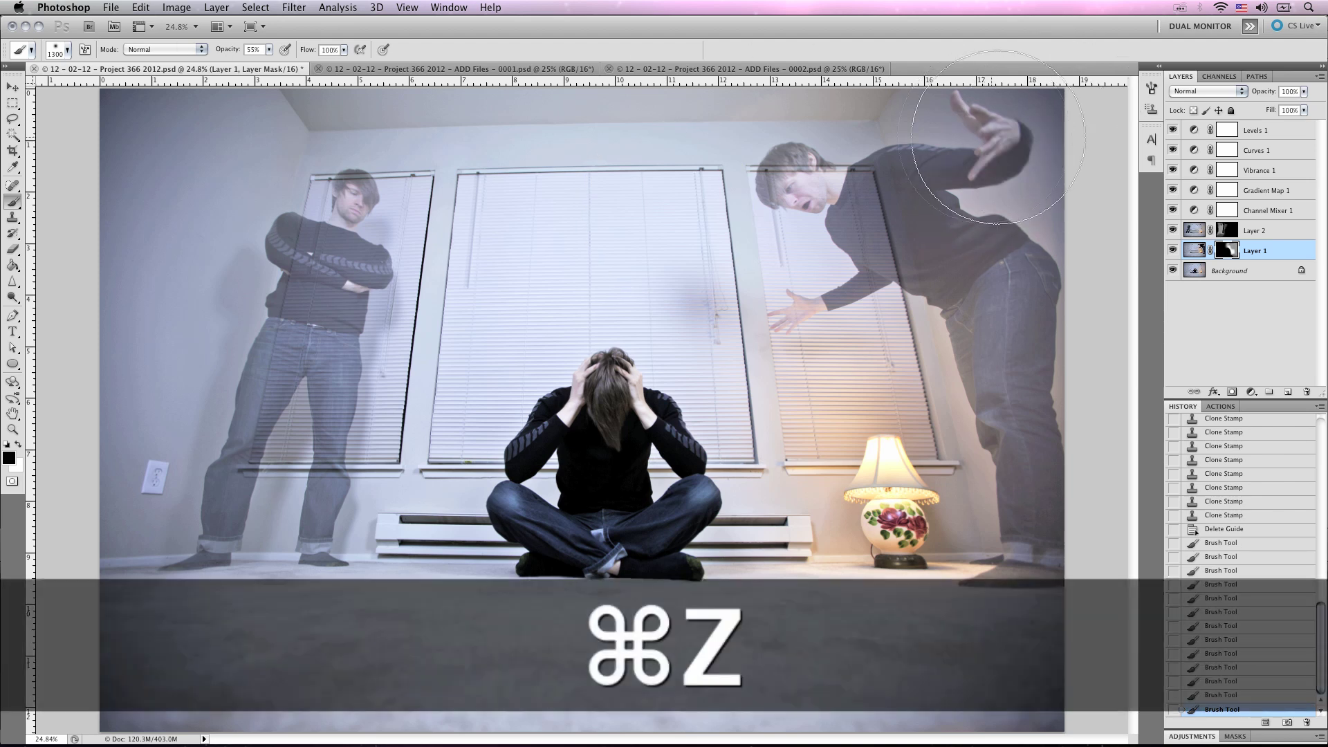
key("bracketleft")
key("bracketleft")
key("bracketleft")
key("bracketleft")
key("bracketleft")
key("bracketleft")
key("bracketleft")
key("bracketleft")
key("bracketleft")
key("bracketleft")
key("bracketleft")
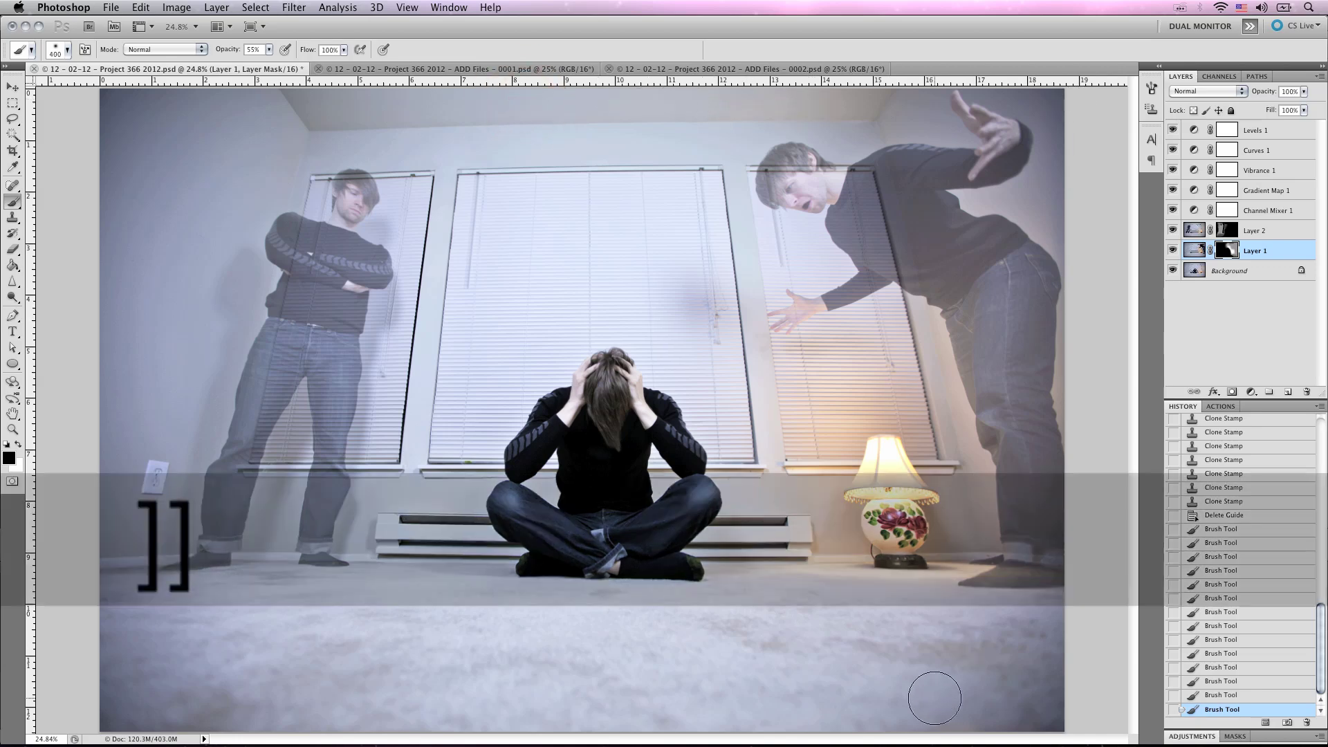
key("bracketright")
key("bracketright")
key("bracketright")
key("bracketright")
key("bracketright")
key("bracketright")
key("bracketright")
key("bracketright")
key("bracketright")
mouse_move(754, 684)
left_mouse_down()
mouse_move(804, 686)
mouse_move(780, 656)
mouse_move(803, 631)
left_mouse_up()
left_click(704, 304)
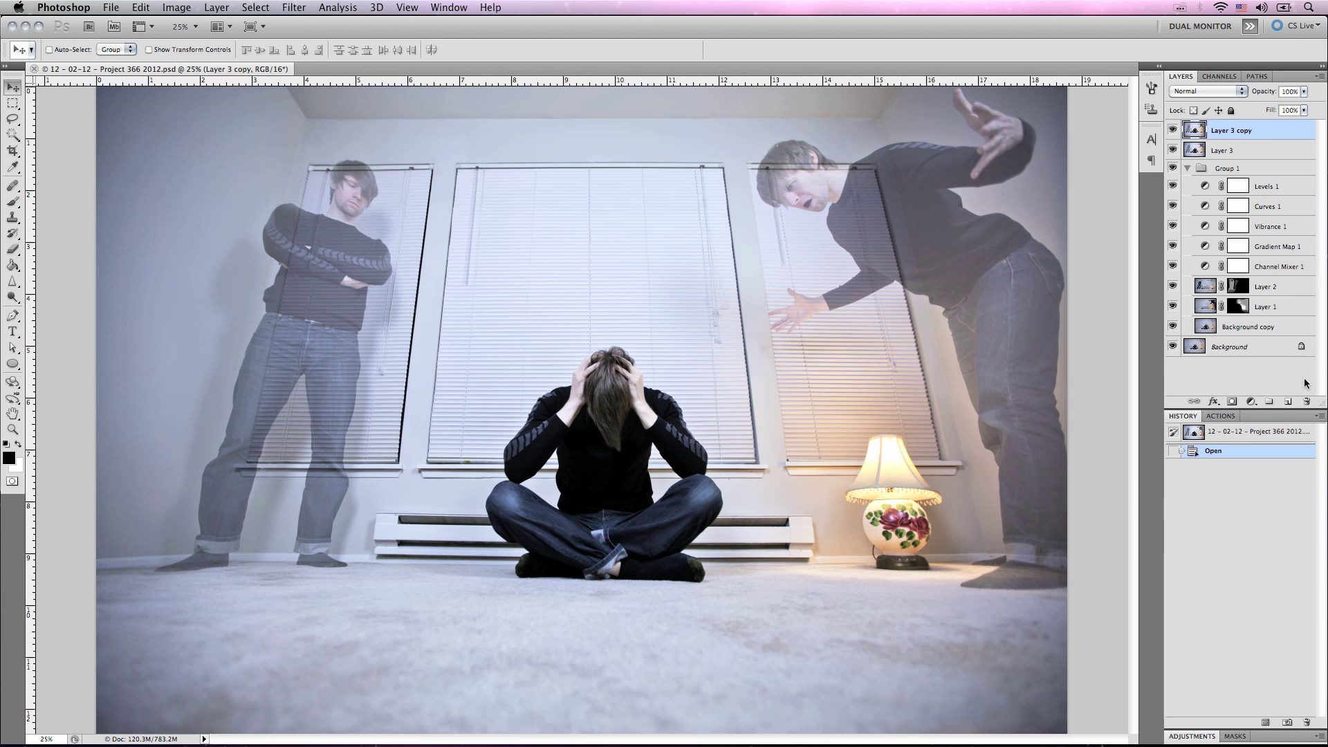
Step: Compare Layer 3 against Layer 3 copy, leaving the copy hidden and Layer 3 selected
left_click(1178, 132)
left_click(1177, 148)
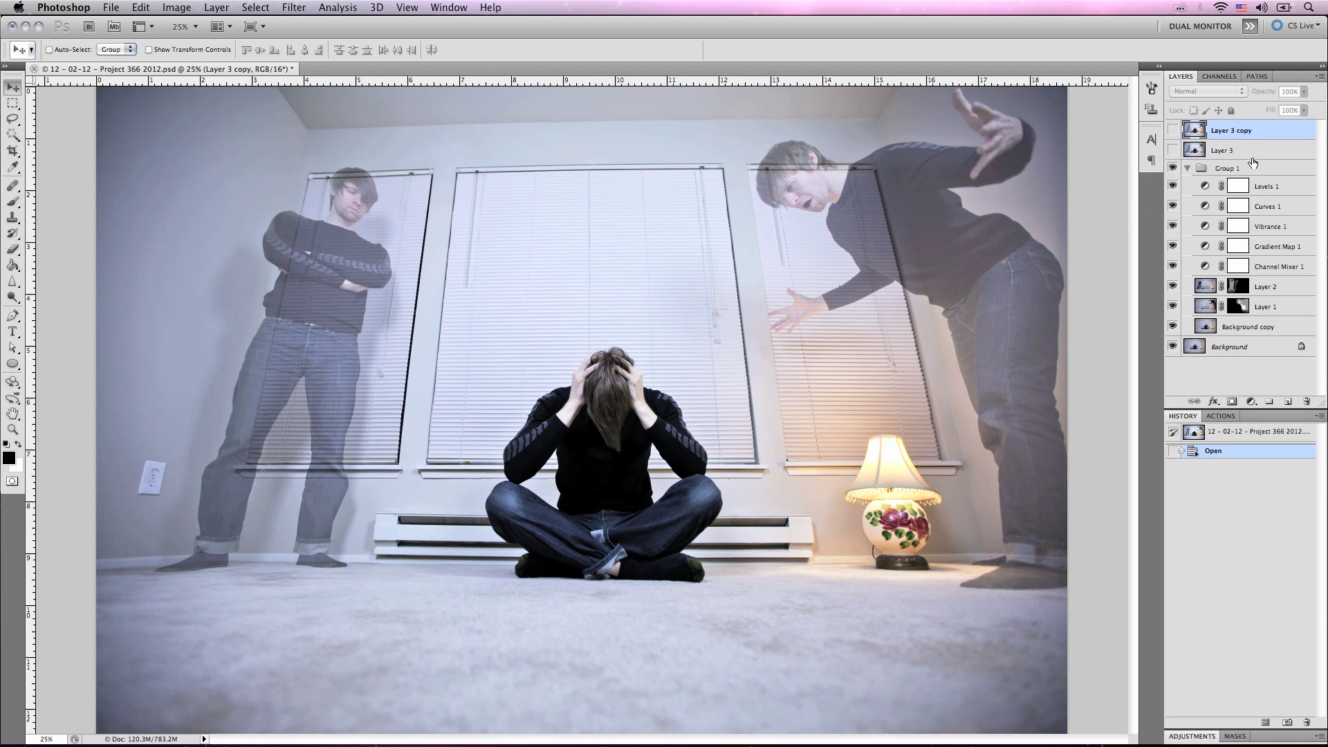
left_click(1172, 150)
left_click(1173, 150)
left_click(1173, 150)
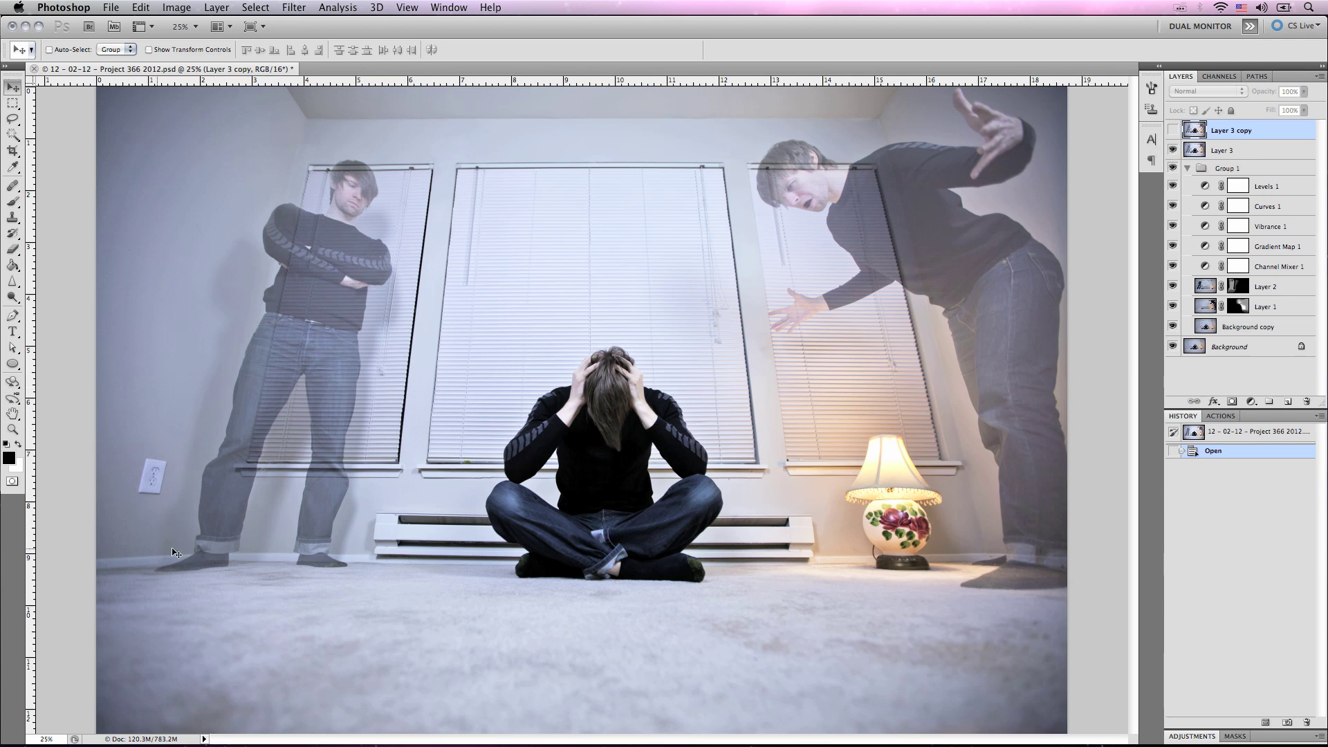
left_click(1172, 130)
left_click(1172, 130)
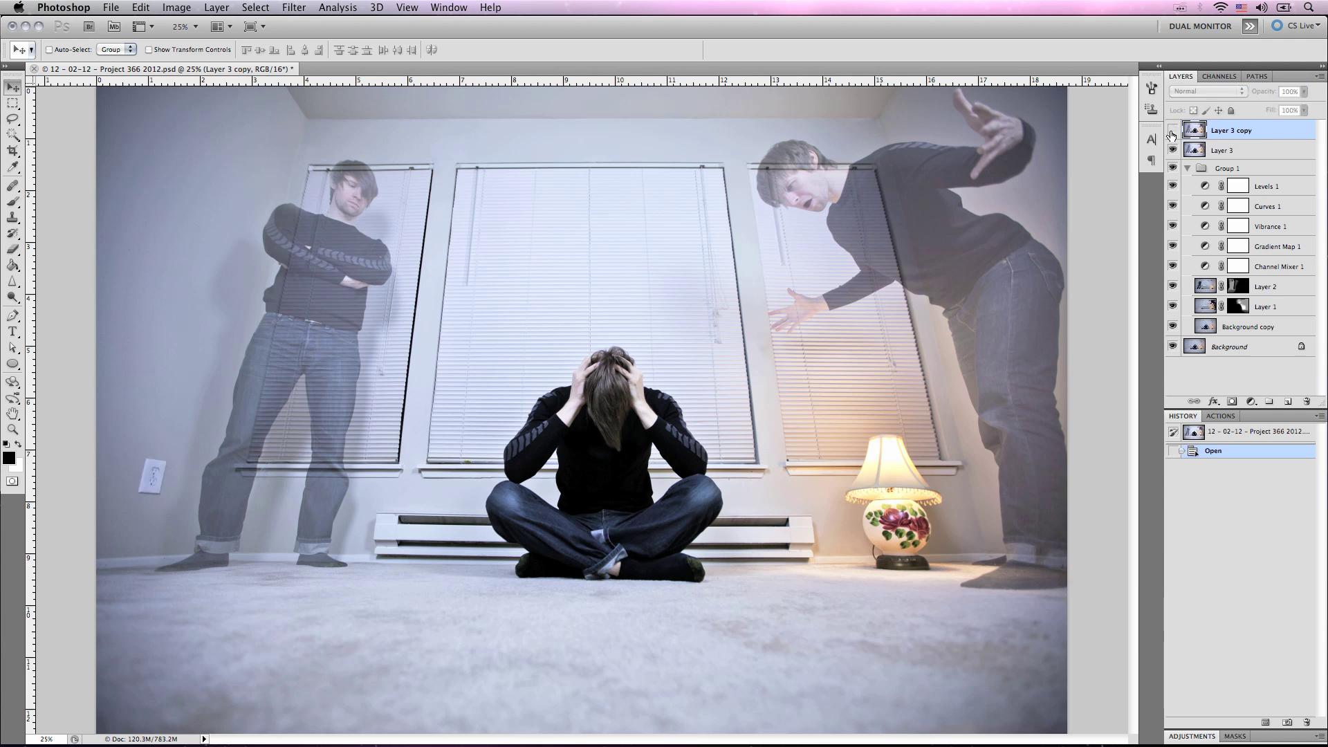
left_click(1281, 154)
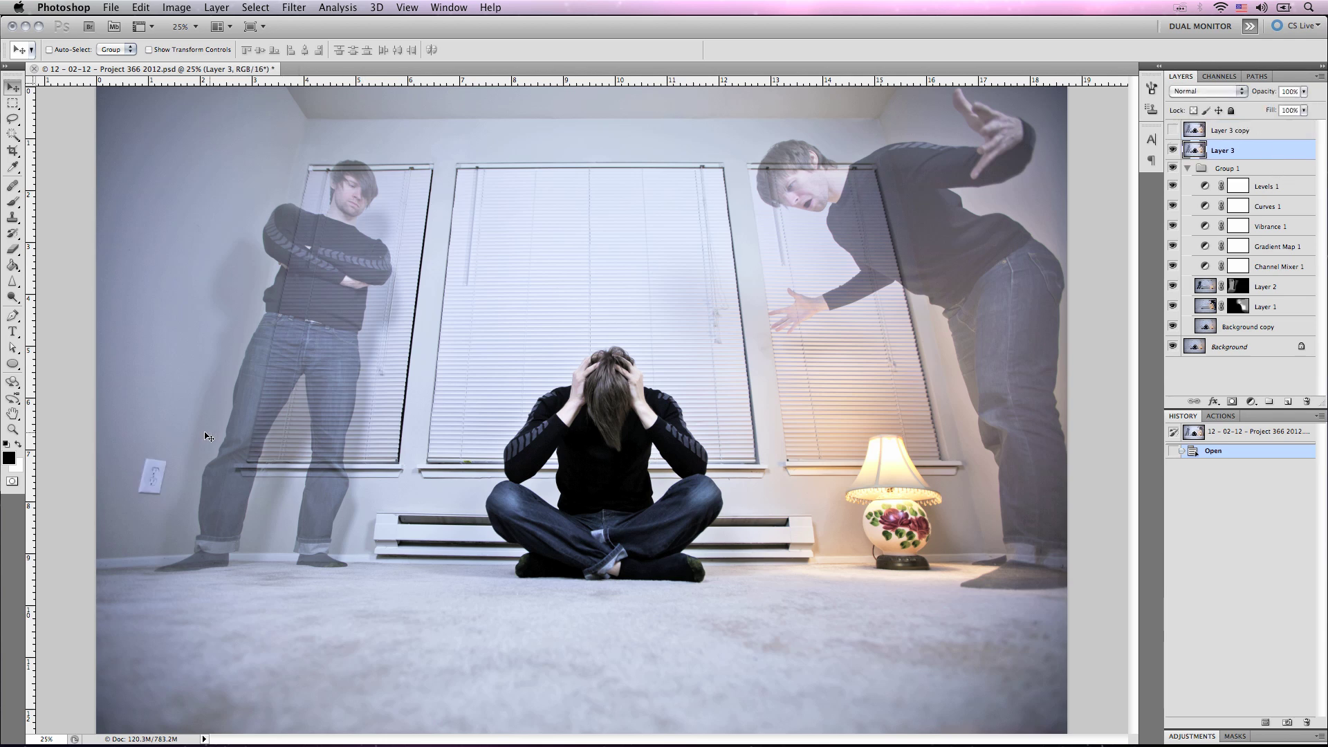
Step: Heal the wall outlet away with the Healing Brush, sampling clean wall above it
key("z")
left_click(151, 474)
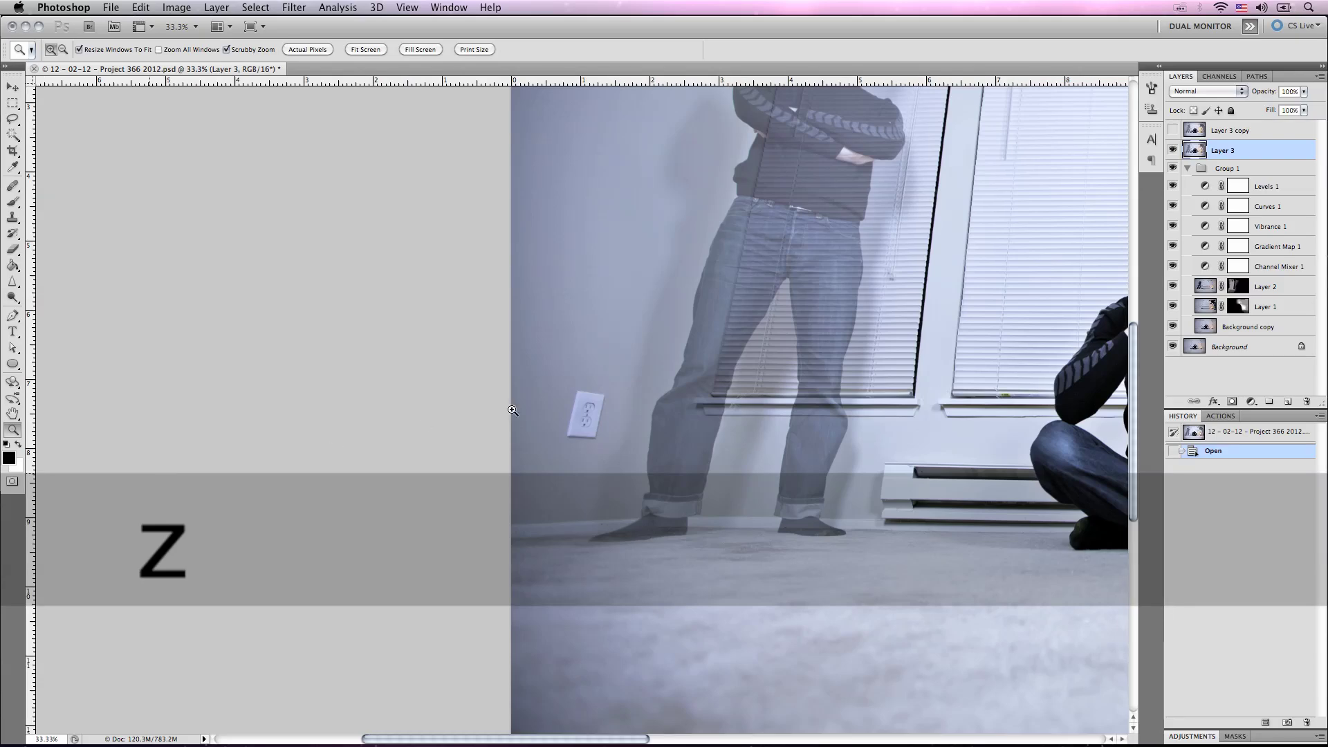
left_click(590, 395)
left_click(590, 395)
left_click(618, 430)
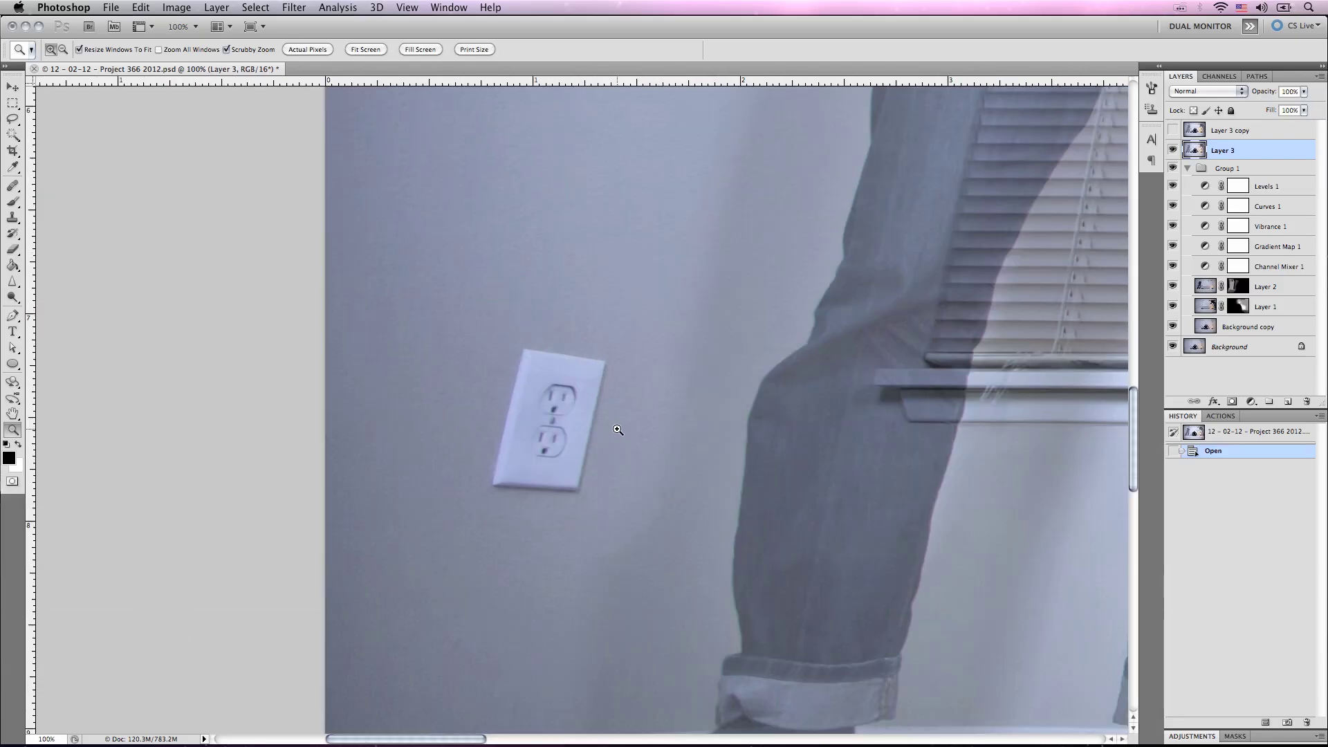
left_click(617, 429, "alt")
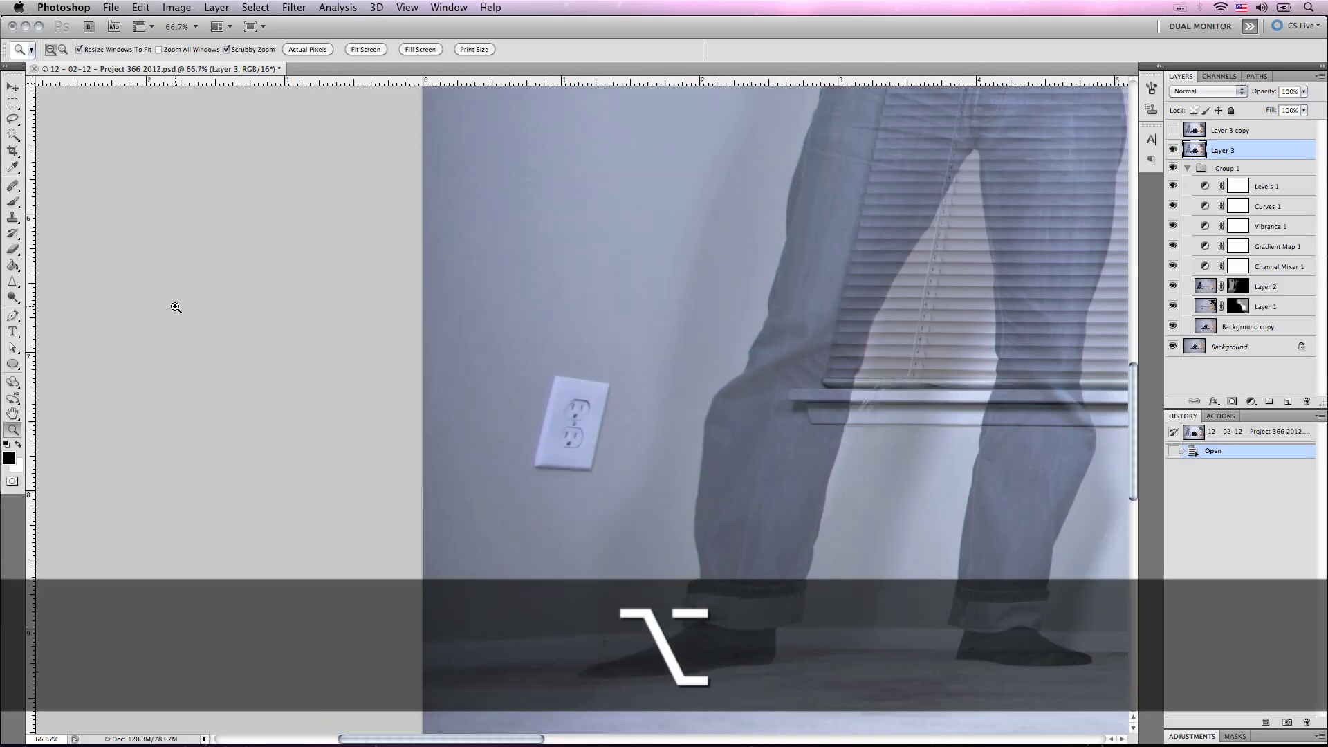
left_click(11, 188)
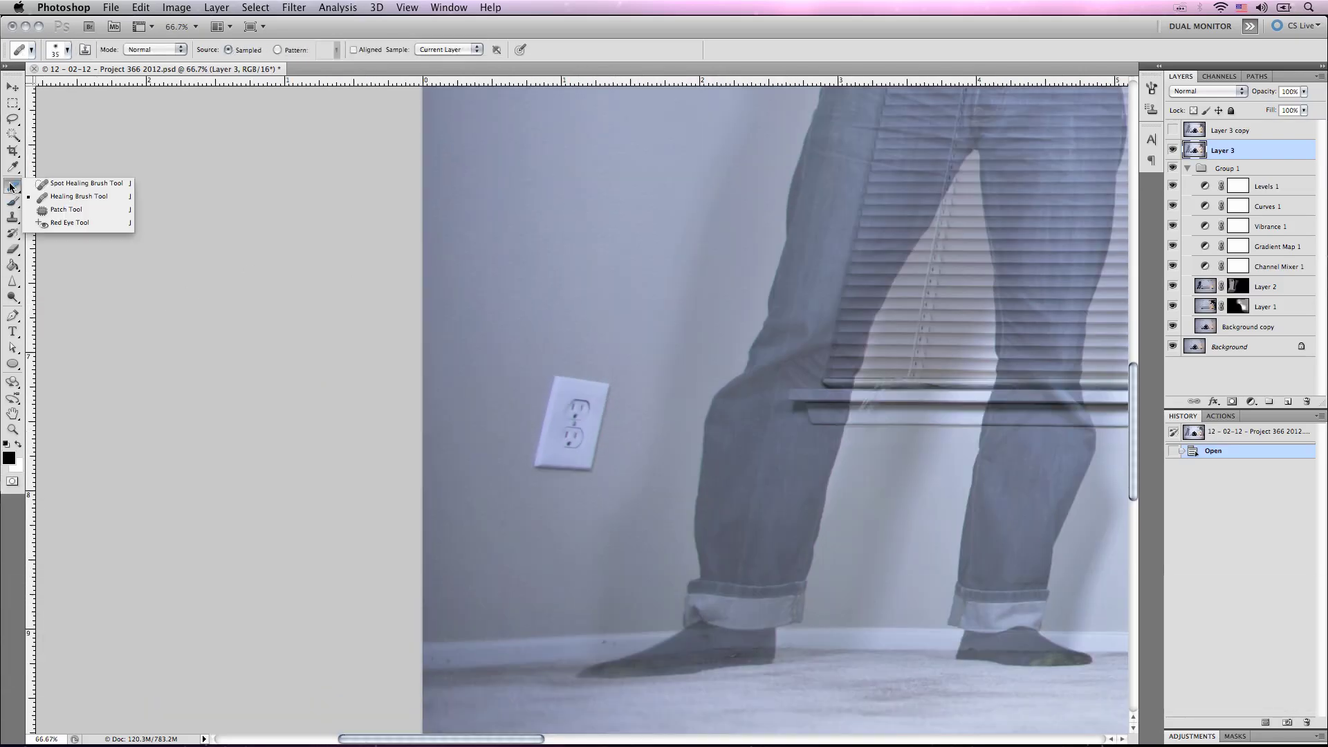
left_click(93, 200)
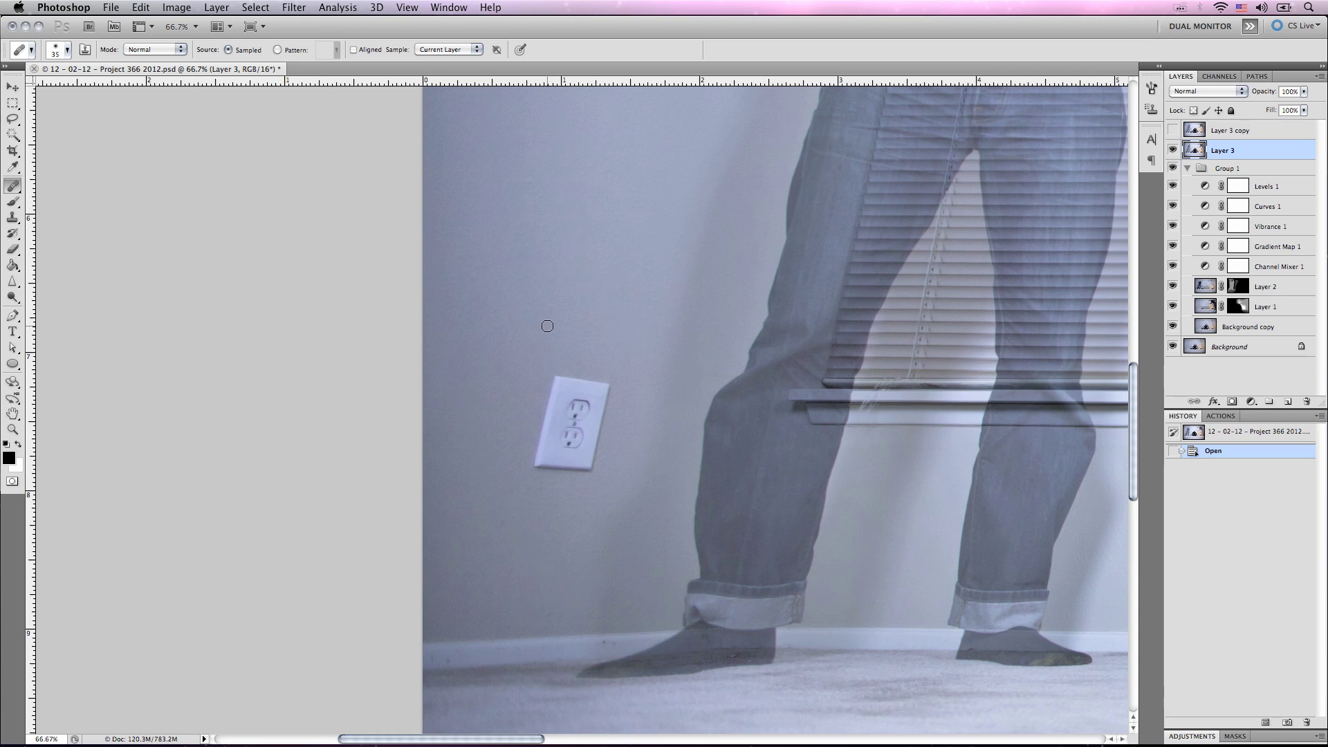
key("alt")
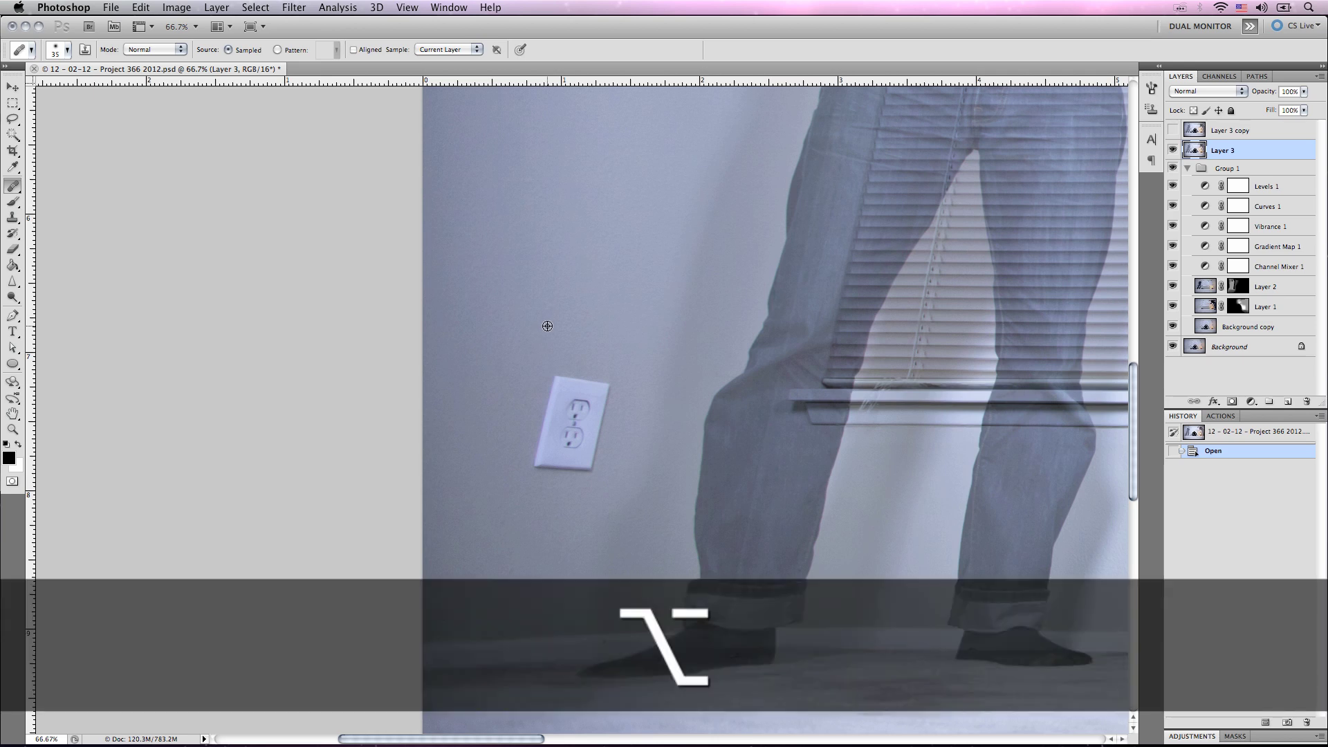
left_click(531, 240, "alt")
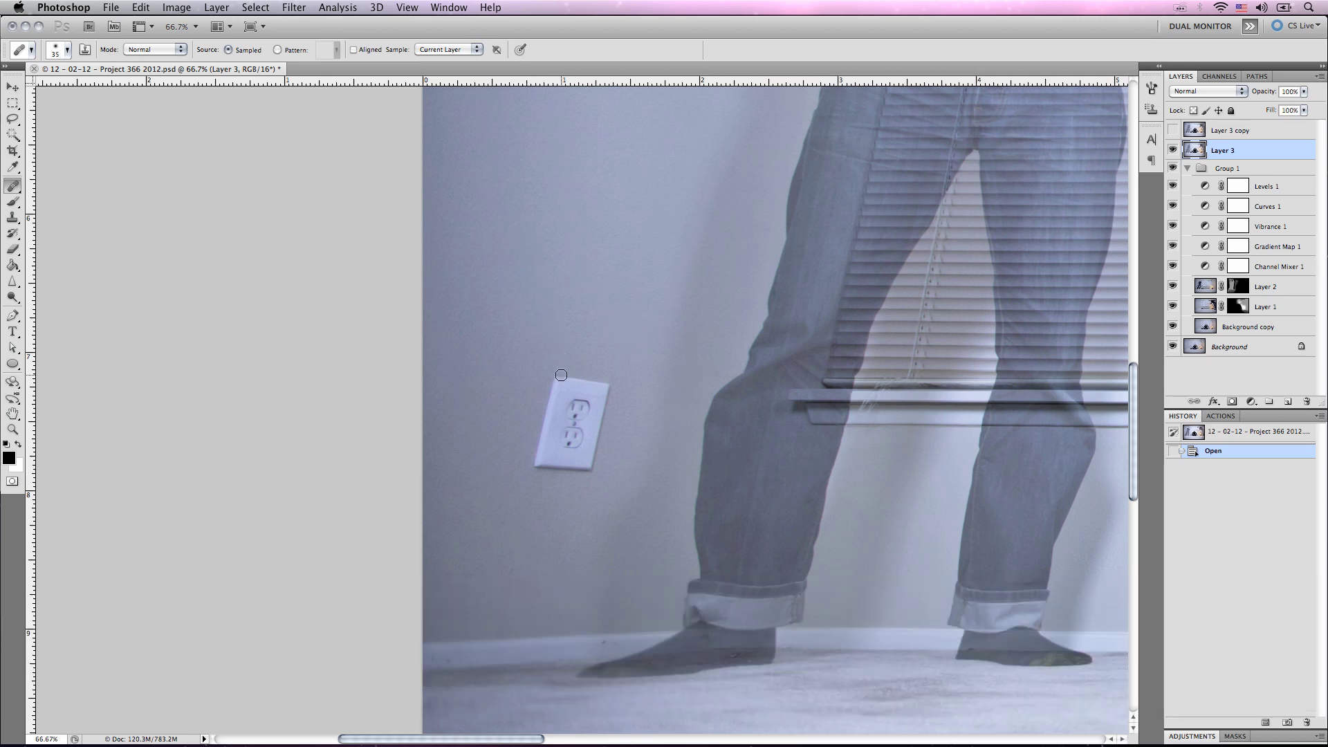
mouse_move(557, 376)
left_mouse_down()
mouse_move(611, 385)
mouse_move(558, 379)
mouse_move(603, 390)
mouse_move(558, 384)
mouse_move(579, 399)
mouse_move(555, 389)
mouse_move(588, 392)
mouse_move(568, 402)
mouse_move(598, 412)
mouse_move(559, 404)
mouse_move(611, 396)
mouse_move(603, 421)
mouse_move(595, 439)
mouse_move(598, 419)
mouse_move(543, 418)
mouse_move(579, 416)
mouse_move(543, 435)
mouse_move(586, 462)
mouse_move(533, 461)
mouse_move(545, 421)
mouse_move(535, 452)
mouse_move(590, 451)
mouse_move(538, 440)
mouse_move(579, 428)
mouse_move(555, 422)
mouse_move(583, 429)
mouse_move(544, 368)
mouse_move(523, 472)
mouse_move(547, 464)
mouse_move(593, 472)
mouse_move(521, 469)
mouse_move(590, 482)
mouse_move(614, 431)
left_mouse_up()
mouse_move(550, 360)
left_mouse_down()
mouse_move(598, 392)
mouse_move(513, 400)
mouse_move(563, 436)
mouse_move(532, 463)
mouse_move(505, 460)
mouse_move(589, 450)
mouse_move(591, 436)
mouse_move(514, 392)
mouse_move(590, 393)
mouse_move(536, 367)
mouse_move(583, 374)
left_mouse_up()
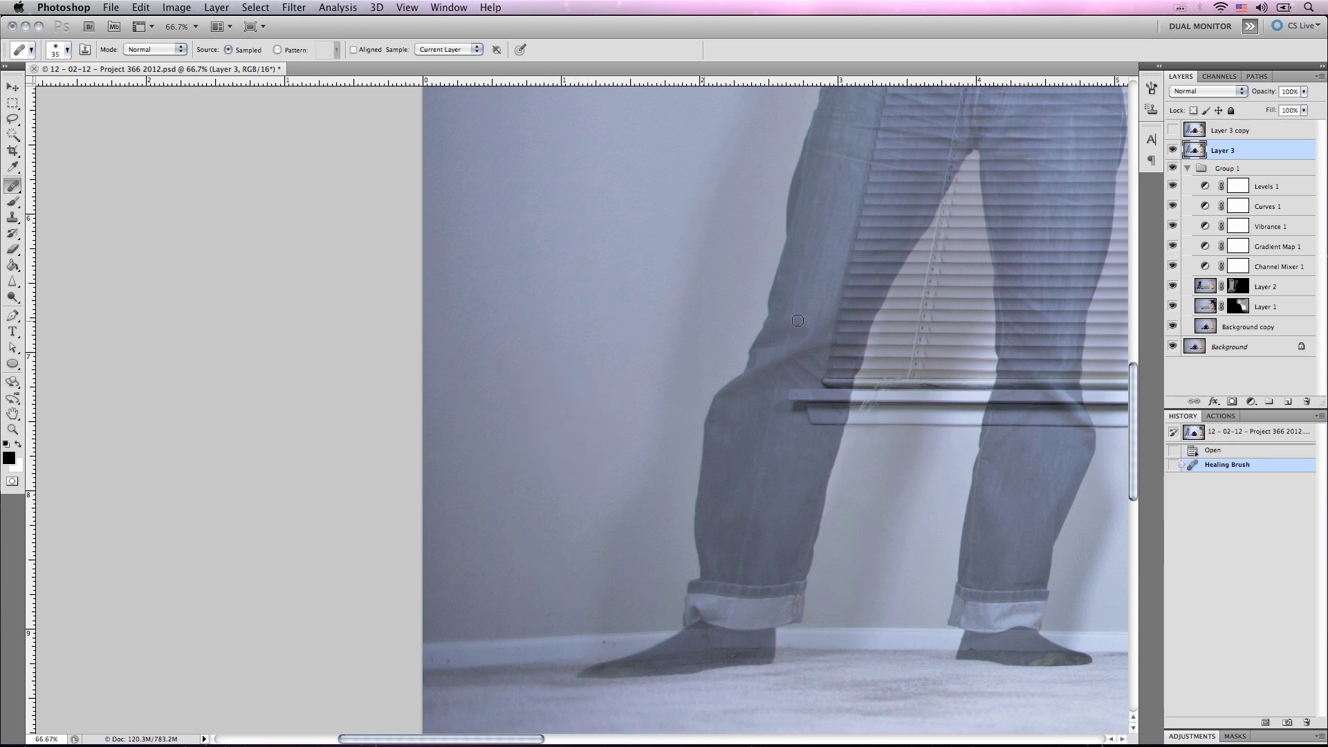
Step: Zoom back out so the whole image fits on screen
key("z")
left_click(920, 299, "alt")
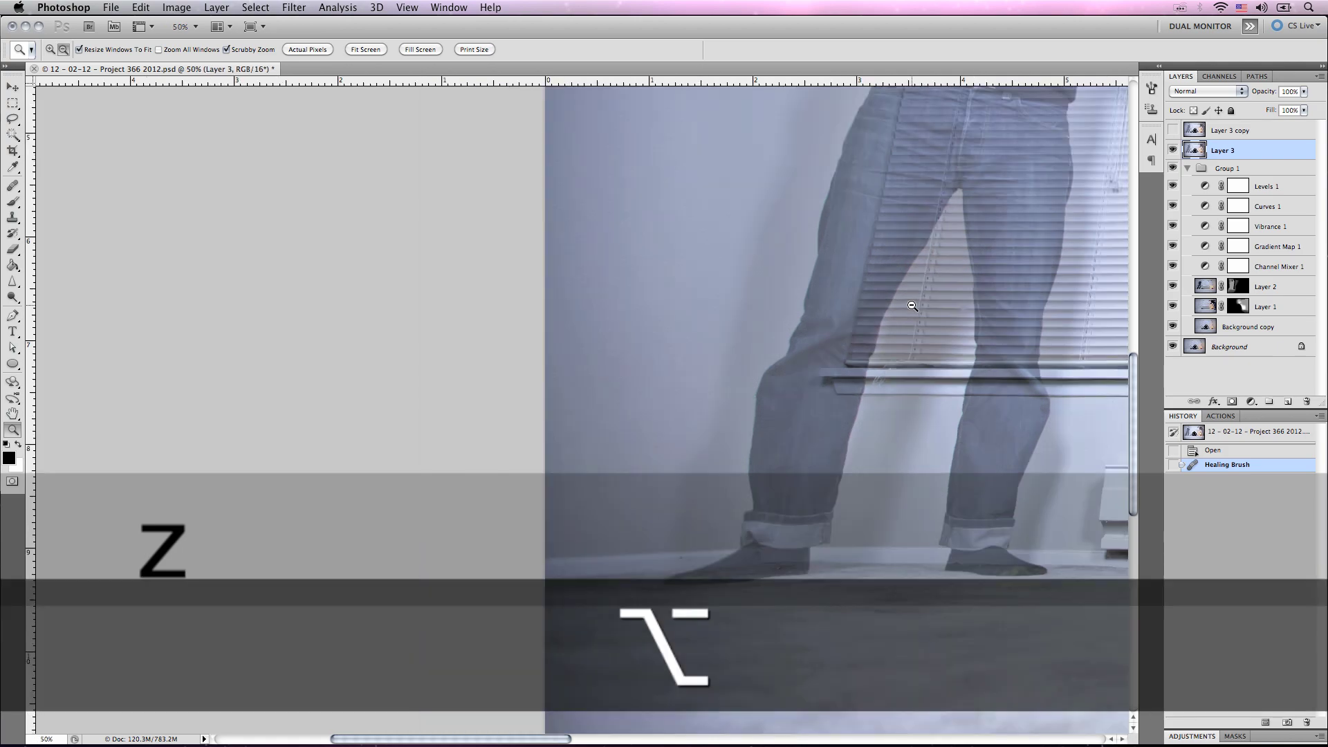
left_click(910, 301, "alt")
left_click(899, 305, "alt")
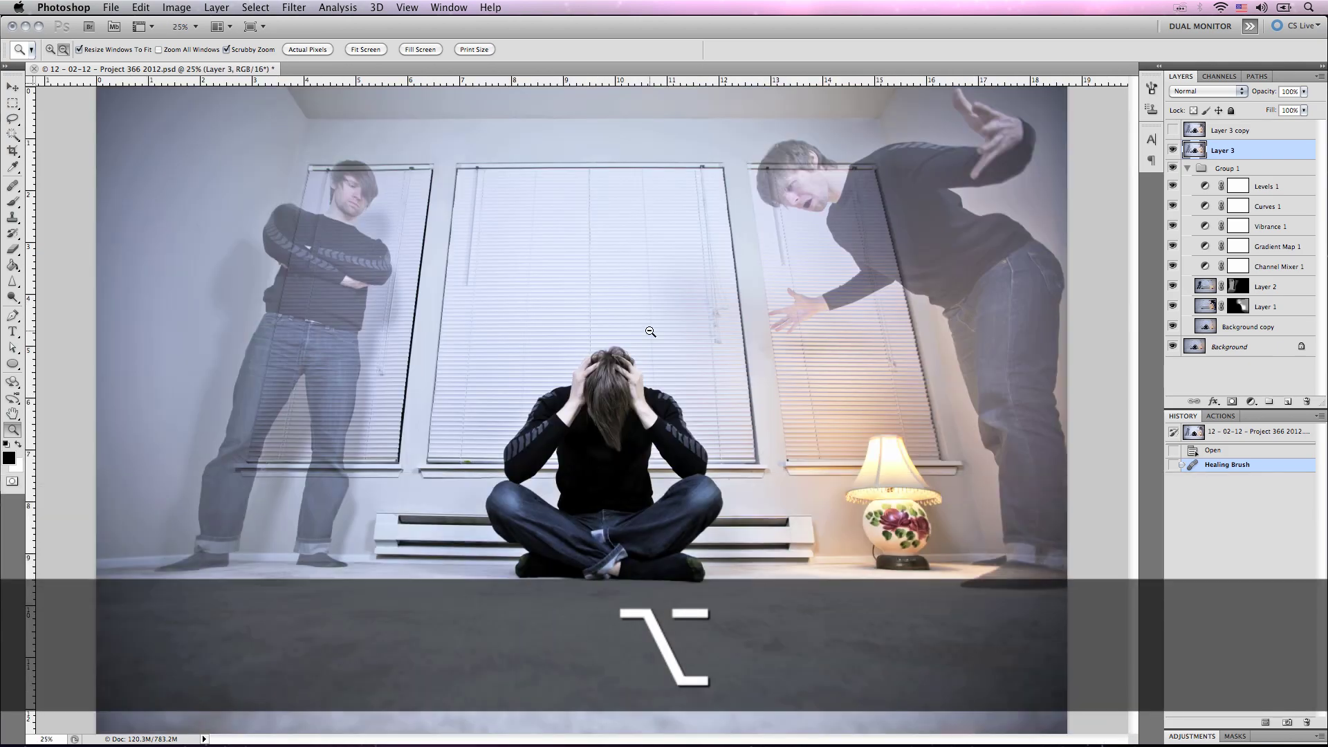
left_click(650, 330, "alt")
right_click(604, 393)
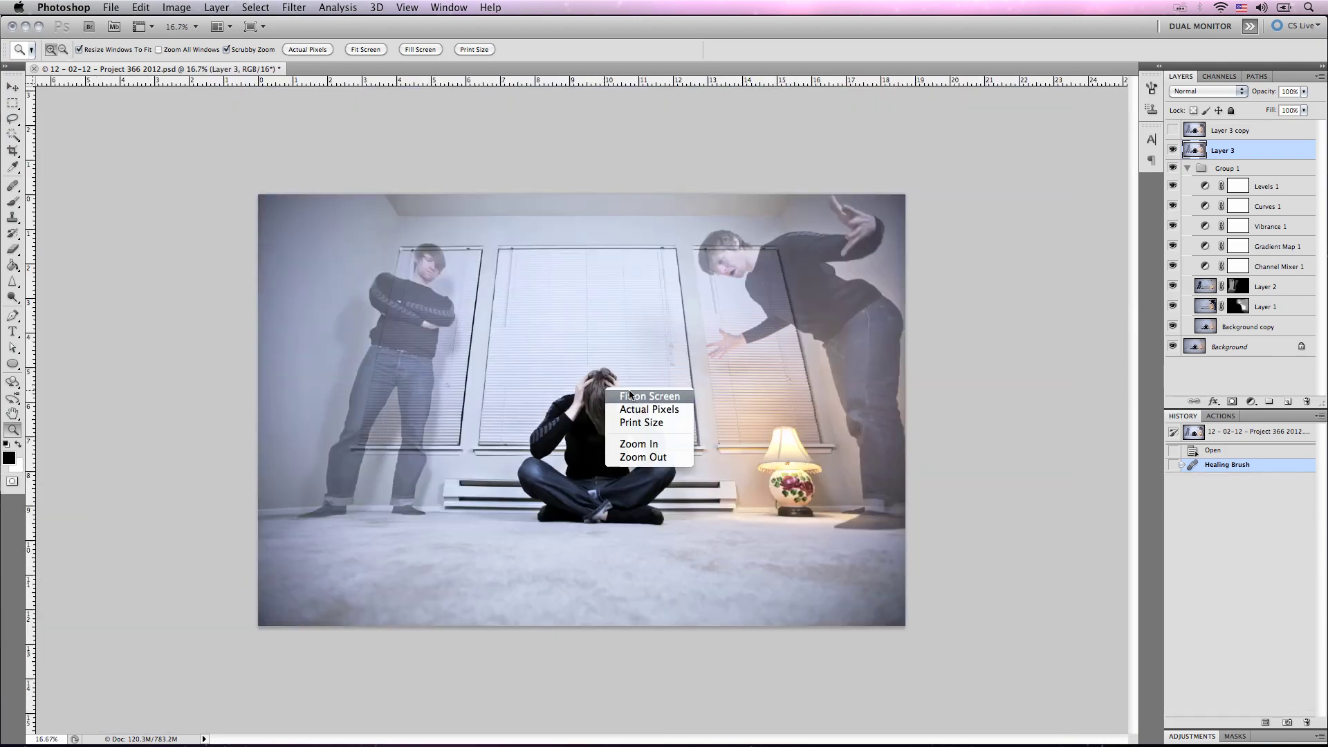
left_click(626, 396)
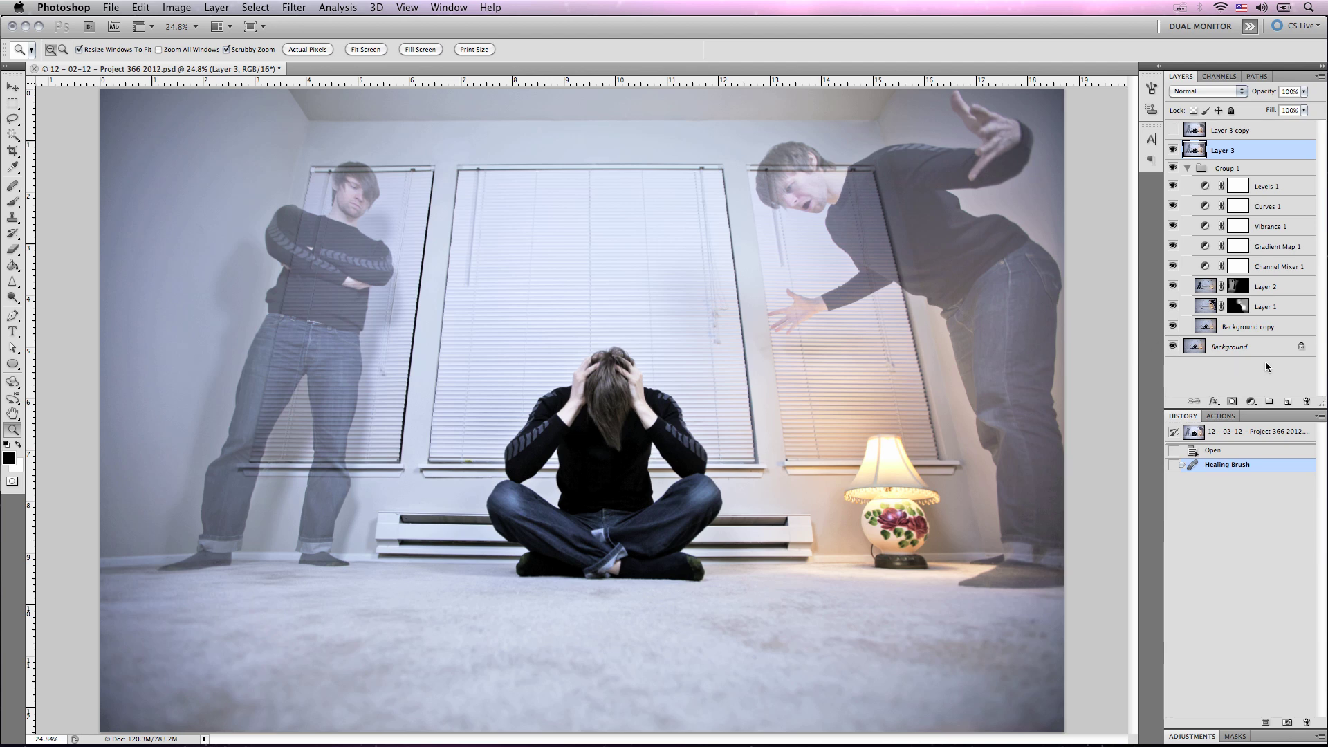
Step: Scroll the earlier document's History panel from Open down to the Brush Tool entries
key("v")
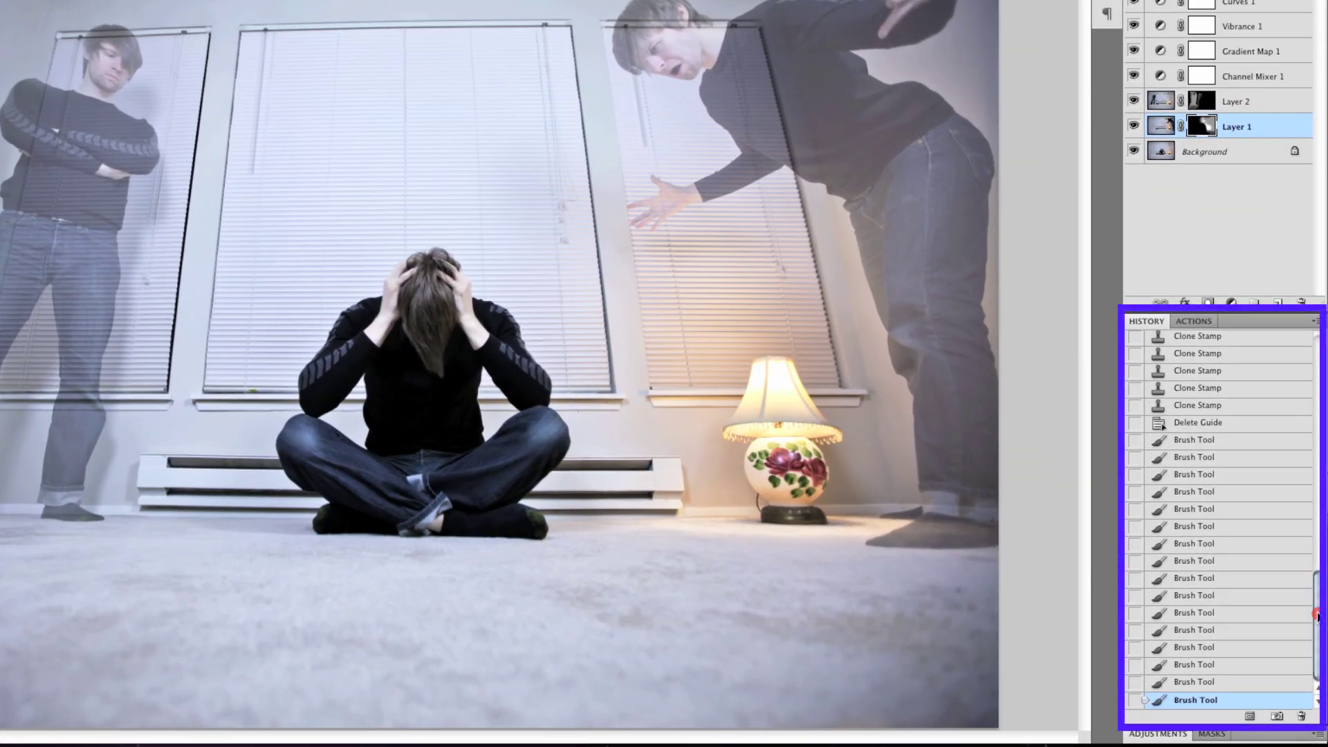
left_click_drag(1316, 615, 1323, 367)
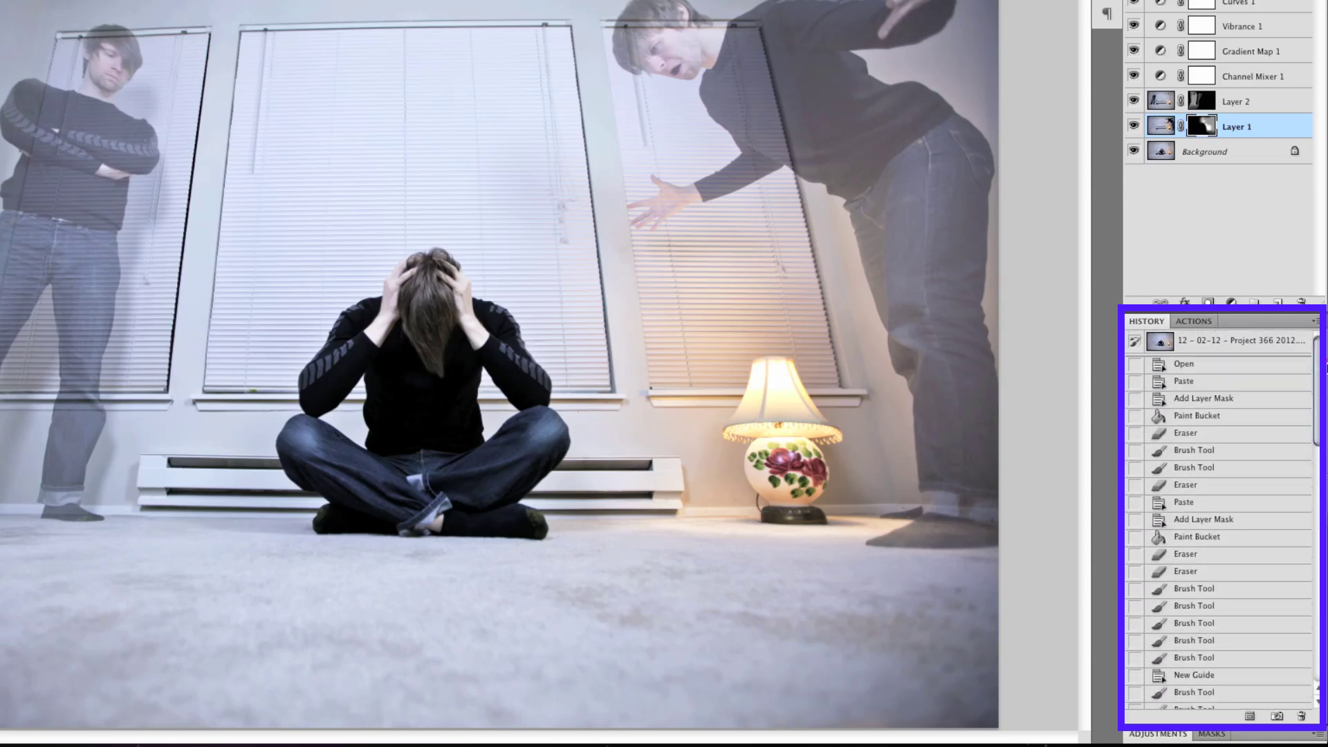
left_click_drag(1324, 367, 1318, 487)
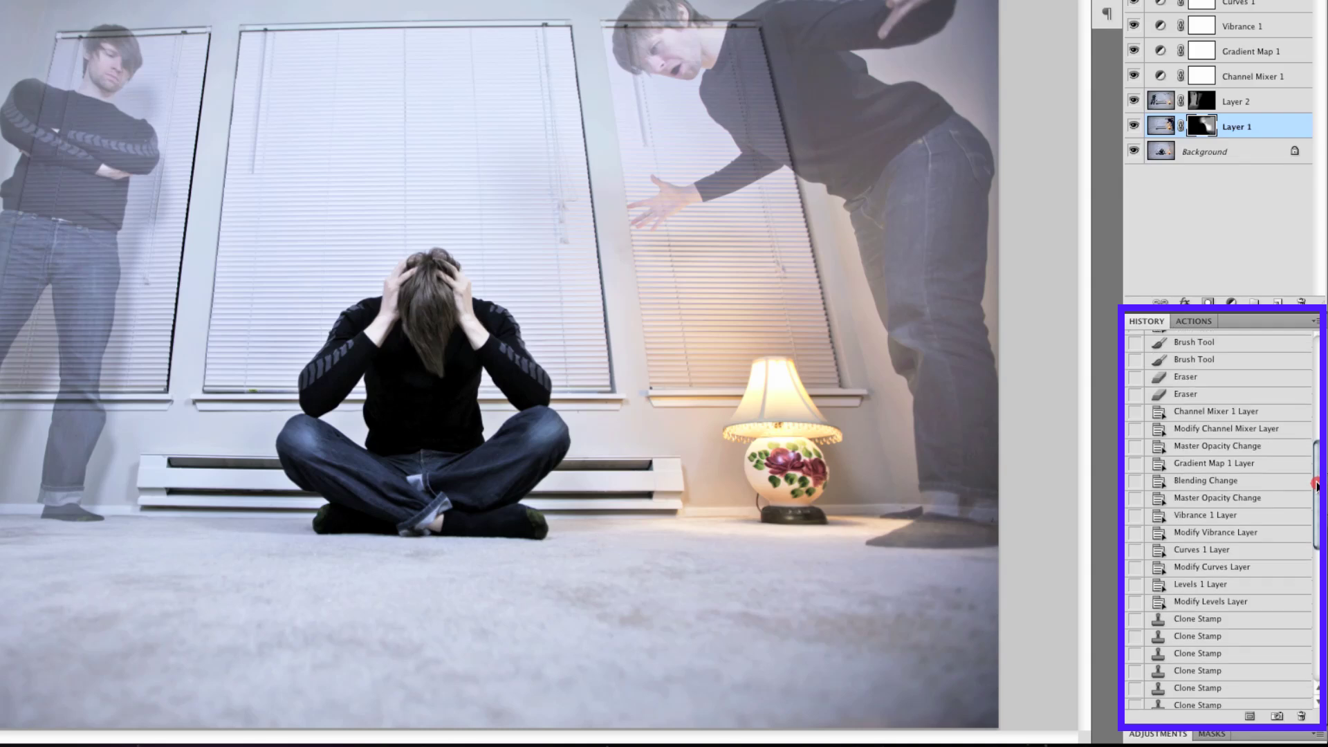
left_click_drag(1318, 486, 1317, 574)
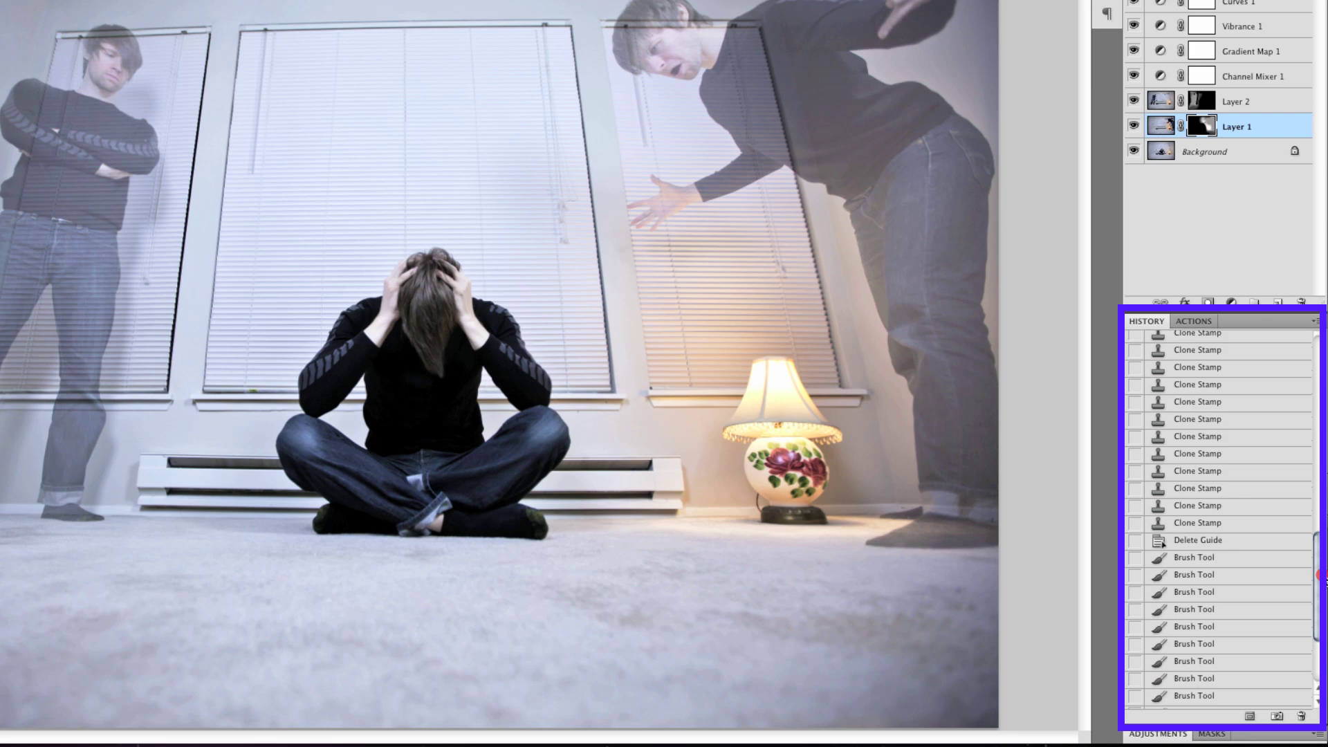
left_click_drag(1319, 575, 1320, 633)
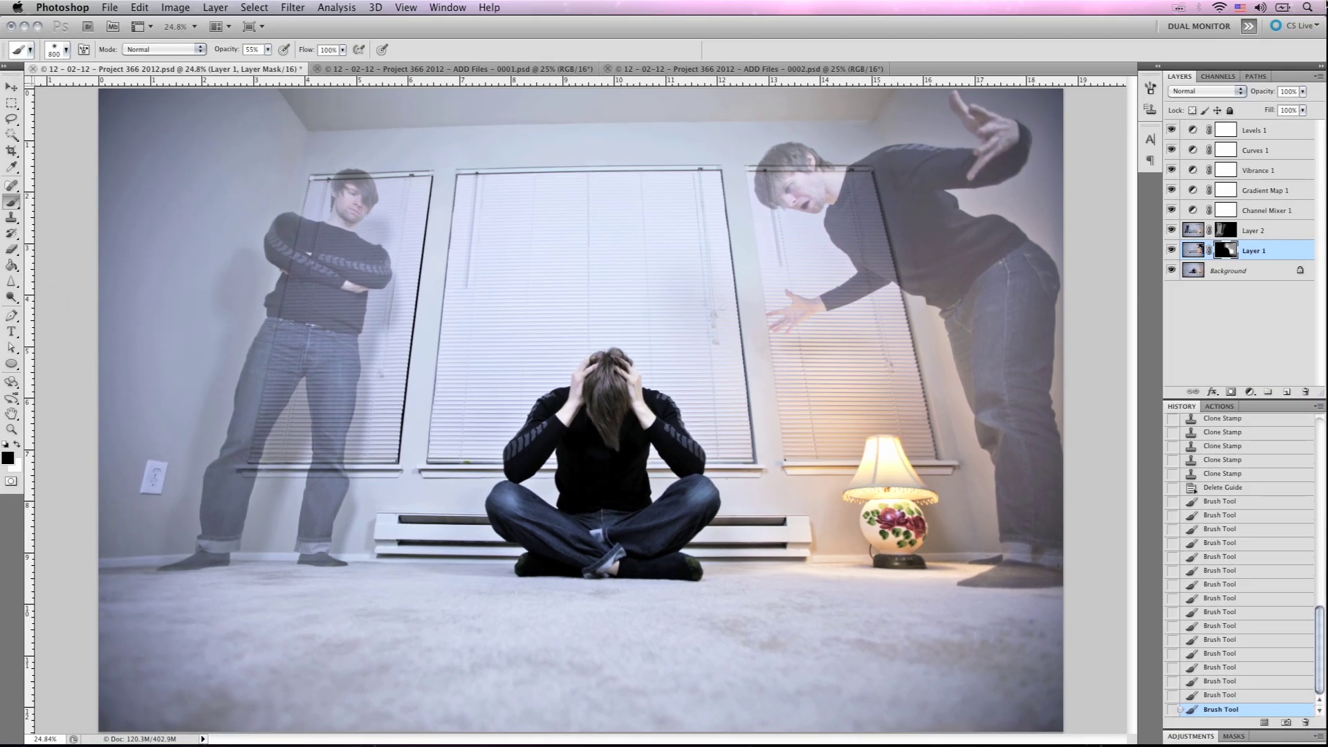